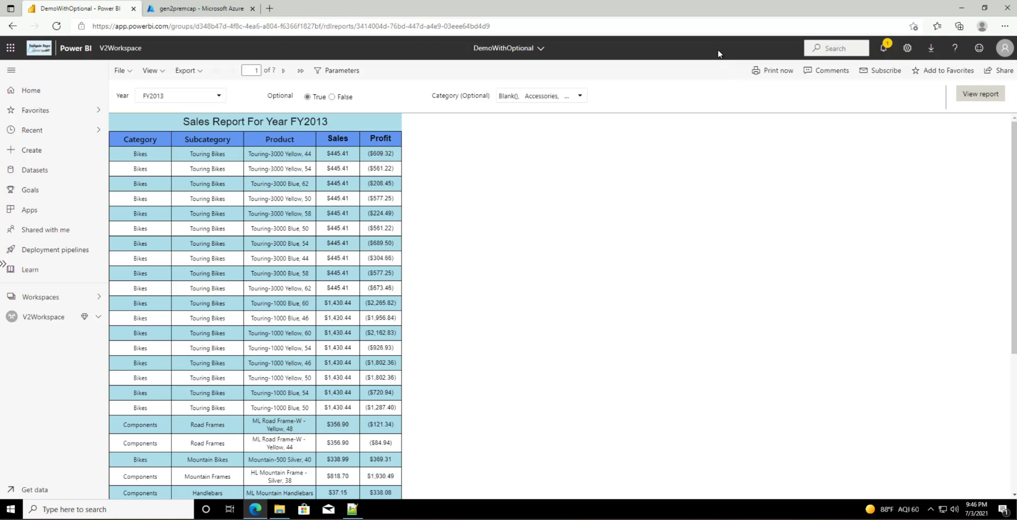
Step: Launch Power BI Report Builder from Windows search and dismiss Getting Started, keeping a blank report
{"action": "left_click", "coordinate": [931, 53]}
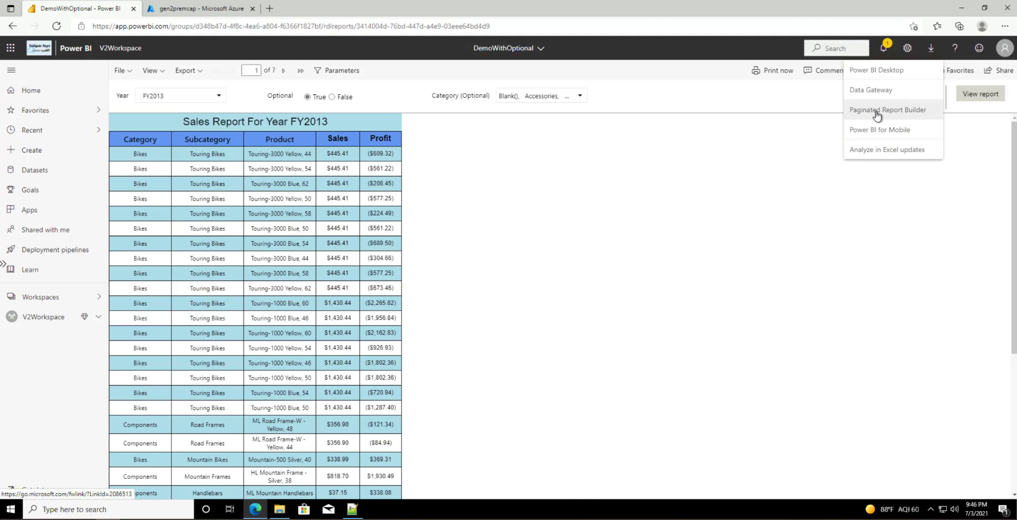
{"action": "left_click", "coordinate": [713, 220]}
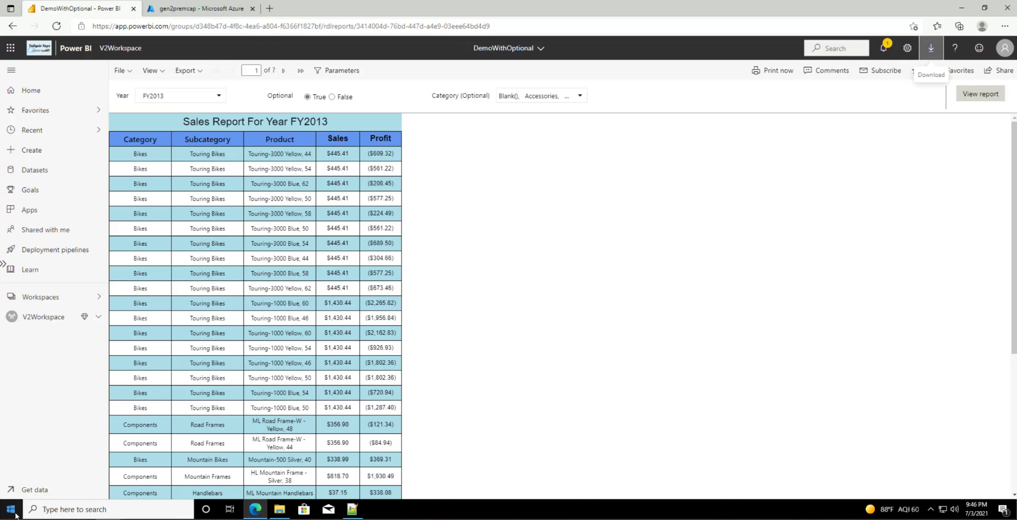
{"action": "left_click", "coordinate": [58, 508]}
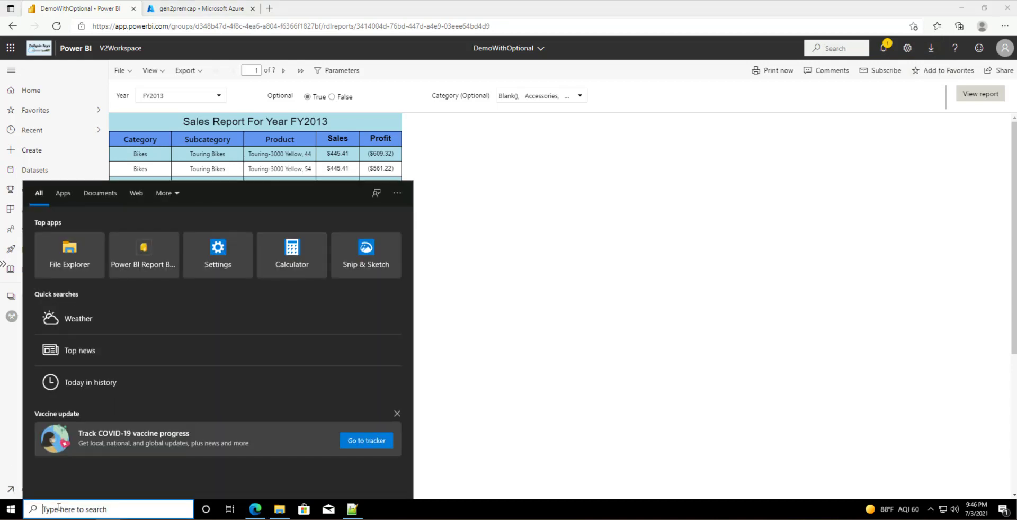
{"action": "left_click", "coordinate": [132, 266]}
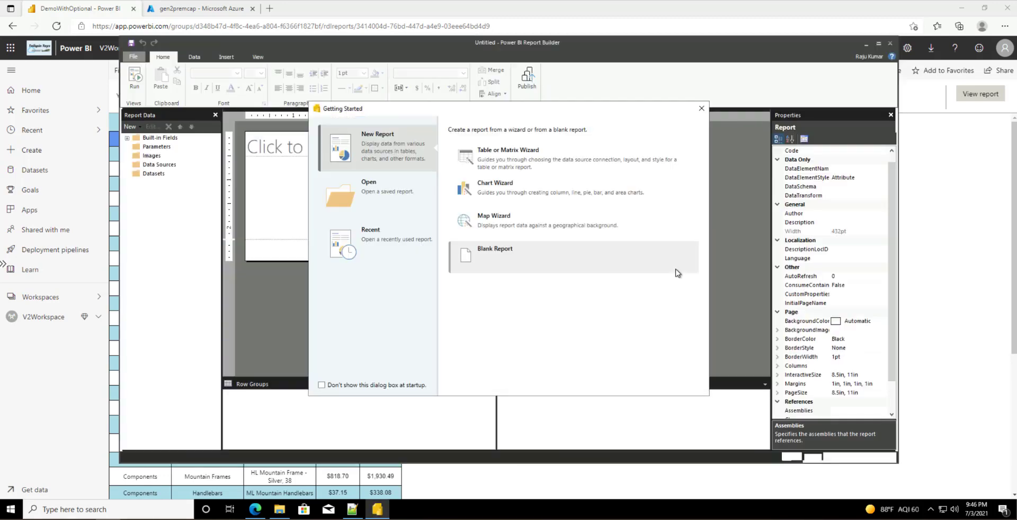
{"action": "left_click", "coordinate": [701, 109]}
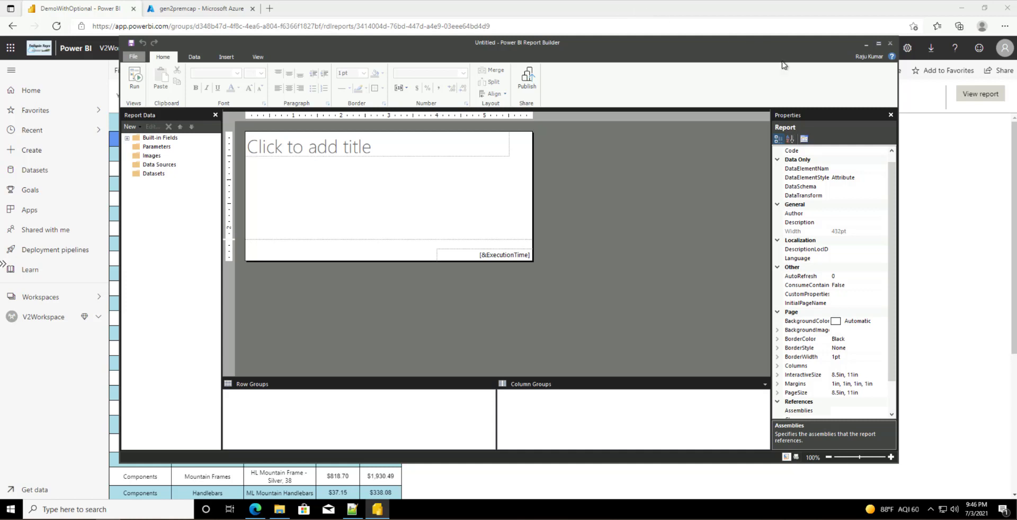
Step: Review the signed-in account details, then select the Data Sources folder
{"action": "left_click", "coordinate": [872, 60]}
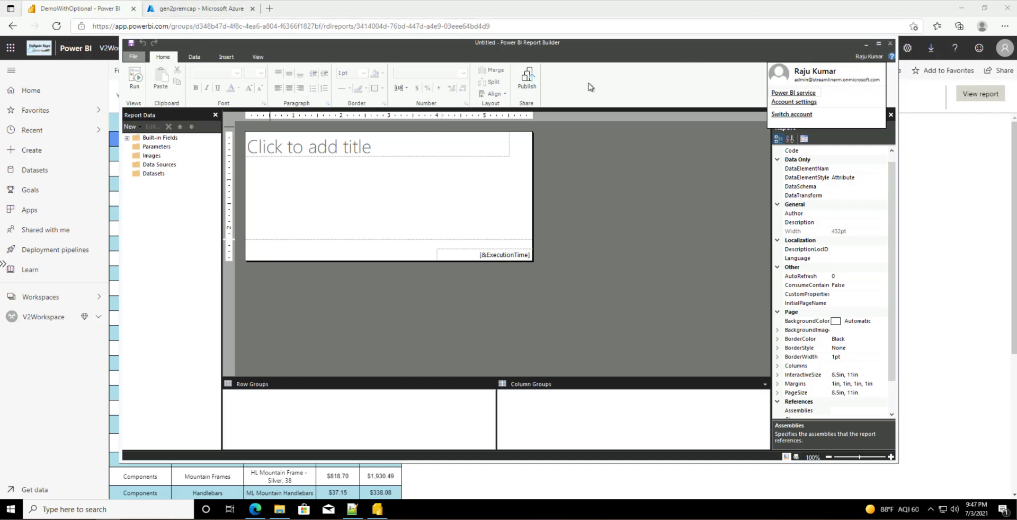
{"action": "left_click", "coordinate": [671, 64]}
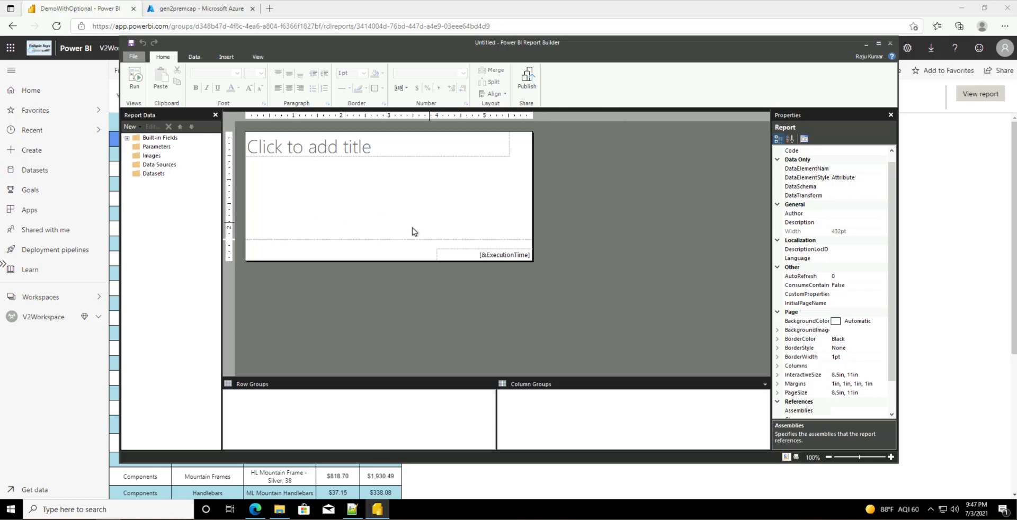
{"action": "left_click", "coordinate": [157, 168]}
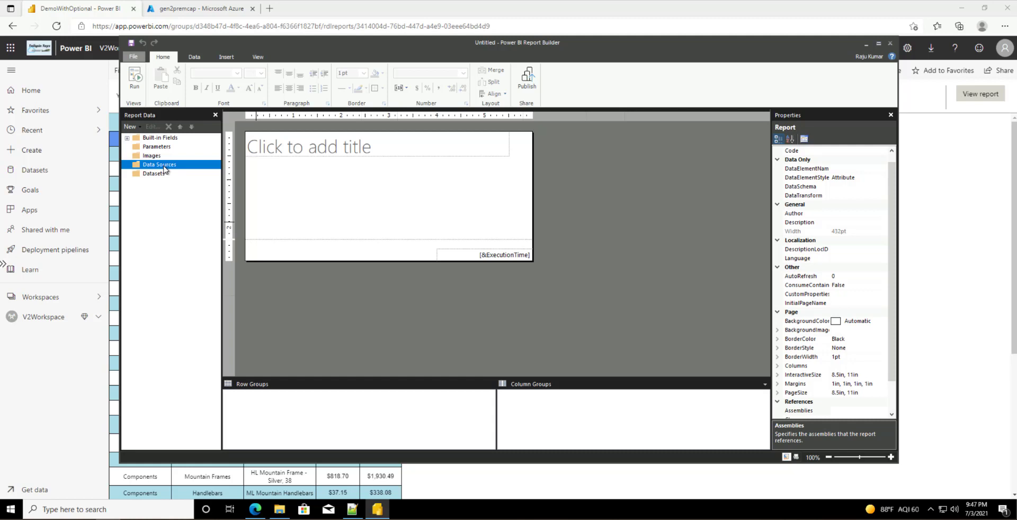
Step: Add a Power BI dataset connection to US Sales Analysis in V2Workspace
{"action": "right_click", "coordinate": [164, 168]}
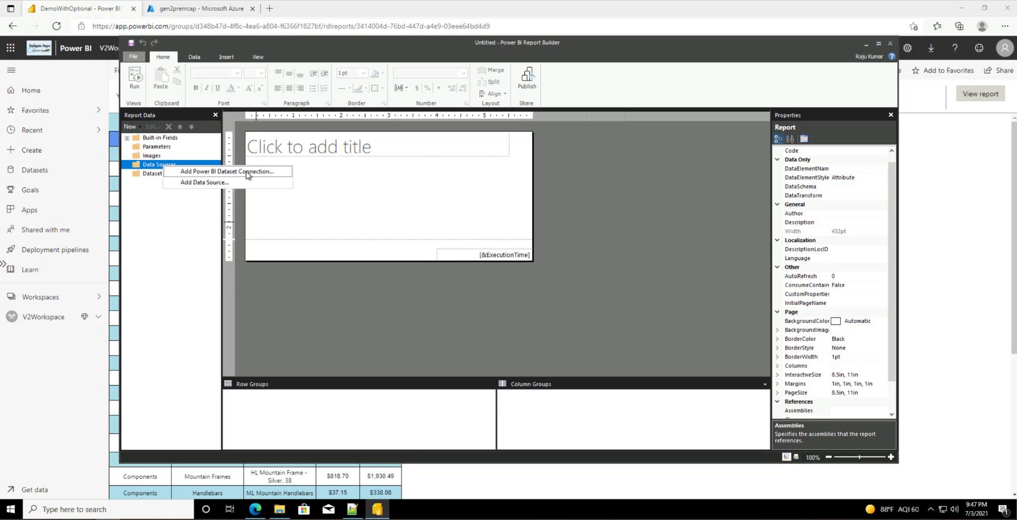
{"action": "left_click", "coordinate": [275, 177]}
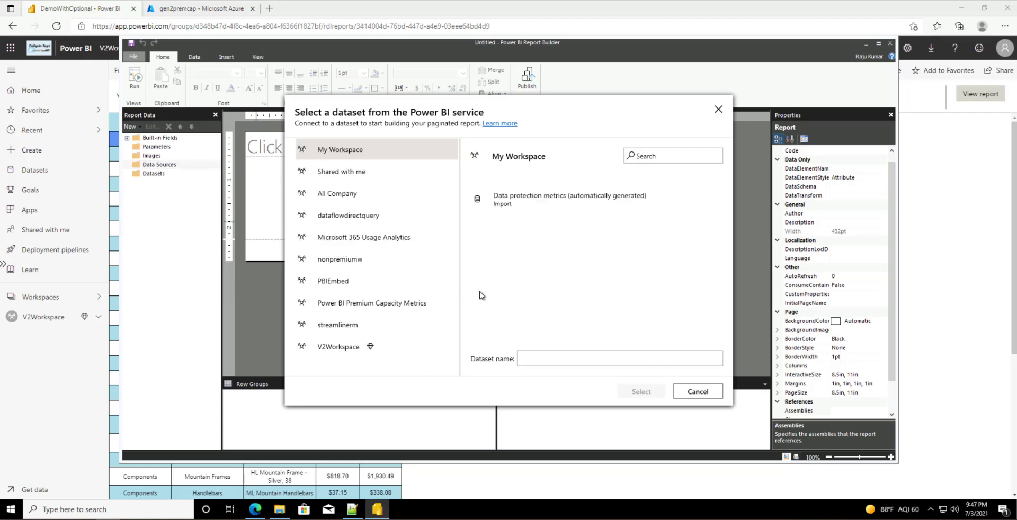
{"action": "left_click", "coordinate": [382, 347]}
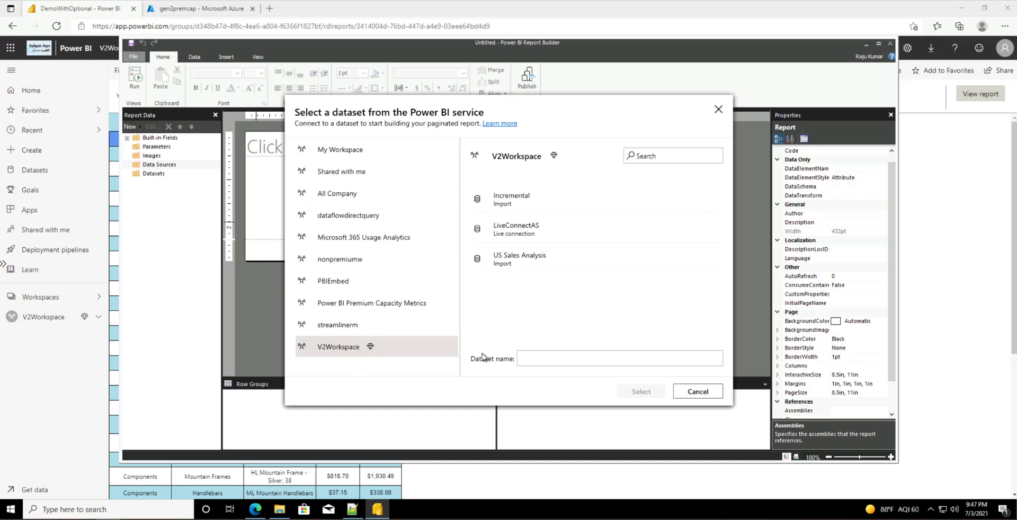
{"action": "left_click", "coordinate": [495, 254]}
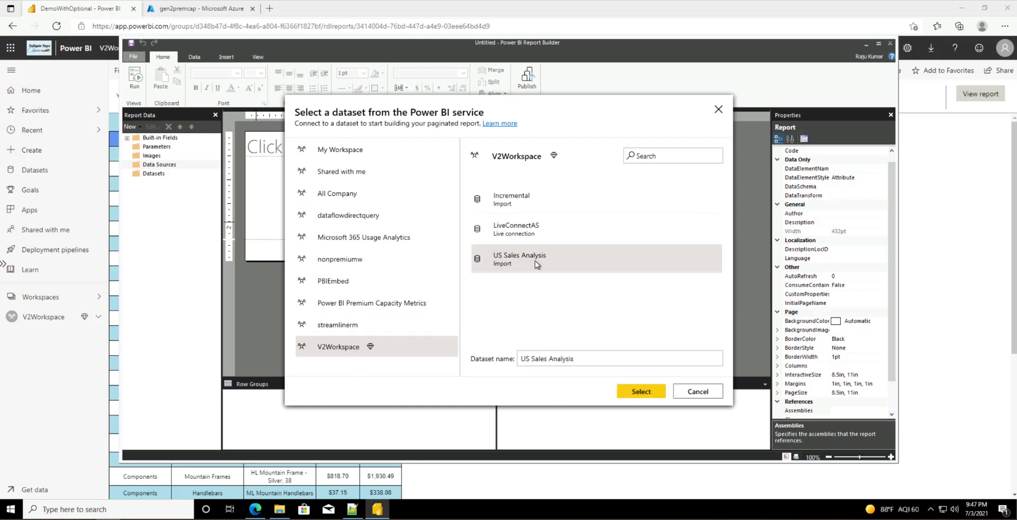
{"action": "left_click", "coordinate": [638, 394]}
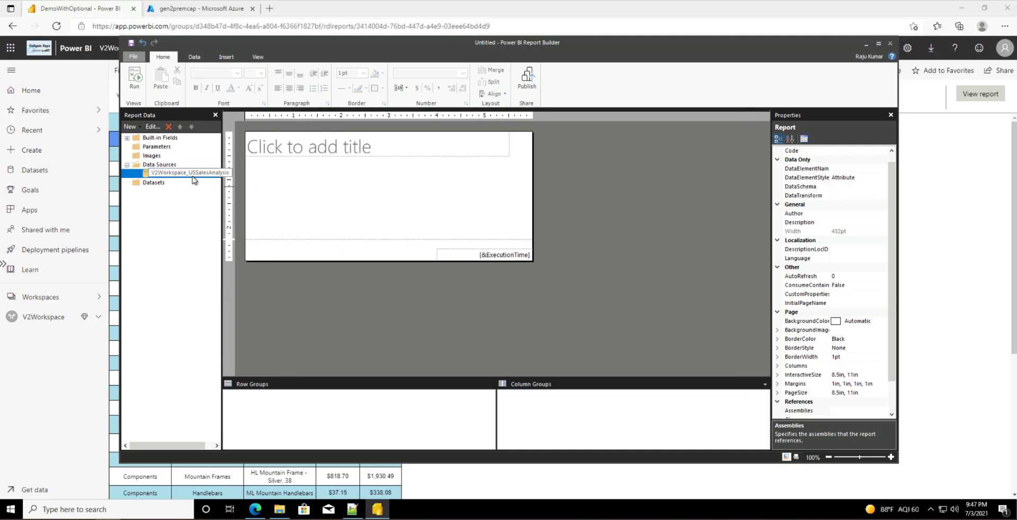
Step: Add a dataset named MainDS on the V2Workspace_USSalesAnalysis source and open its Query Designer
{"action": "right_click", "coordinate": [154, 182]}
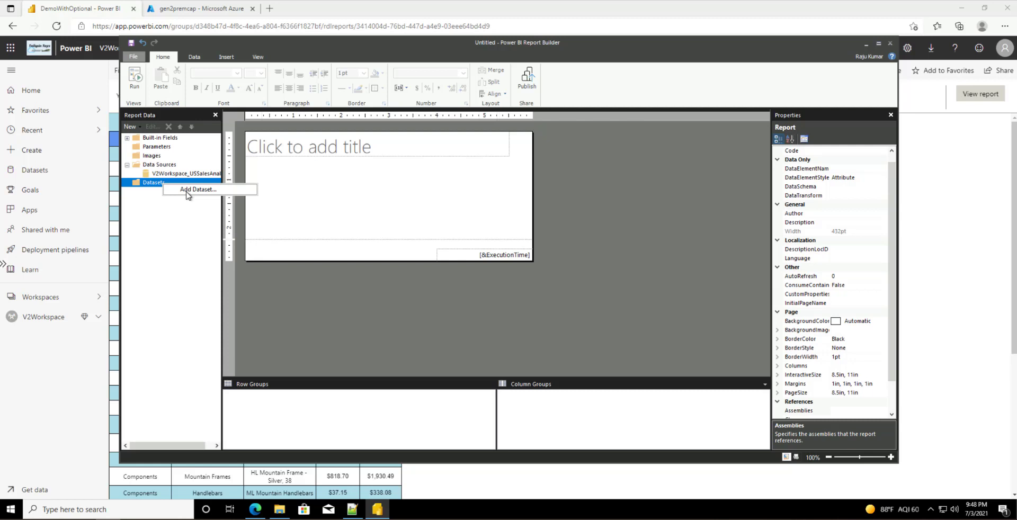
{"action": "left_click", "coordinate": [186, 193]}
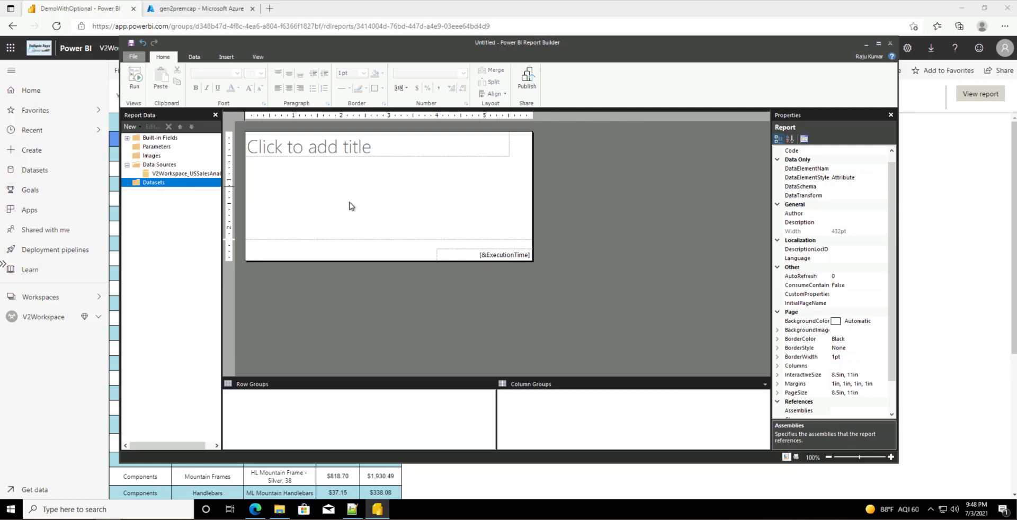
{"action": "double_click", "coordinate": [477, 155]}
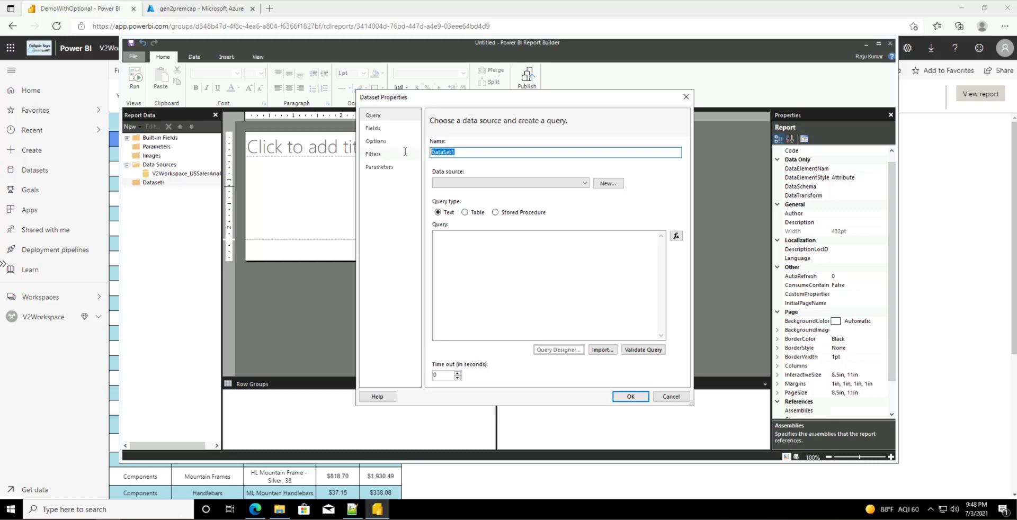
{"action": "type", "text": "MainDS"}
{"action": "left_click", "coordinate": [523, 183]}
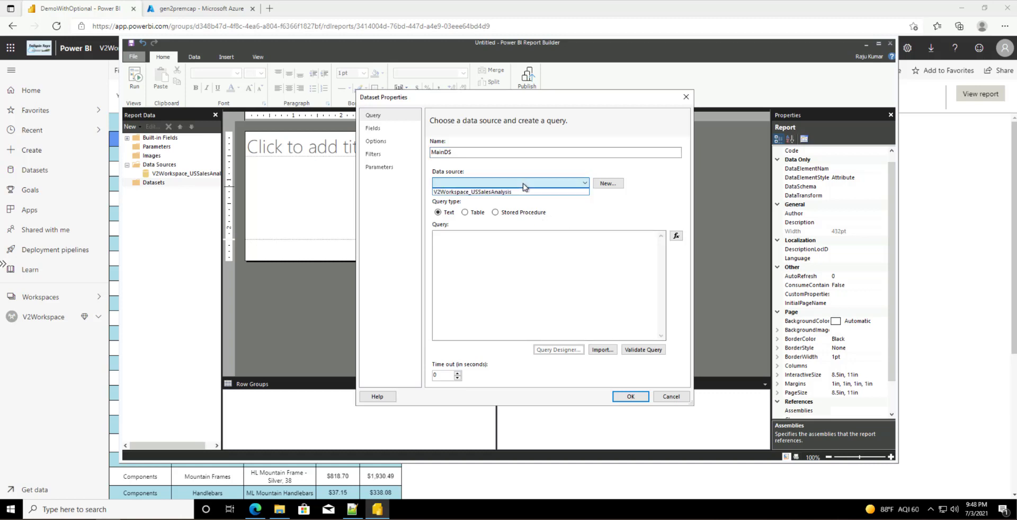
{"action": "left_click", "coordinate": [488, 192]}
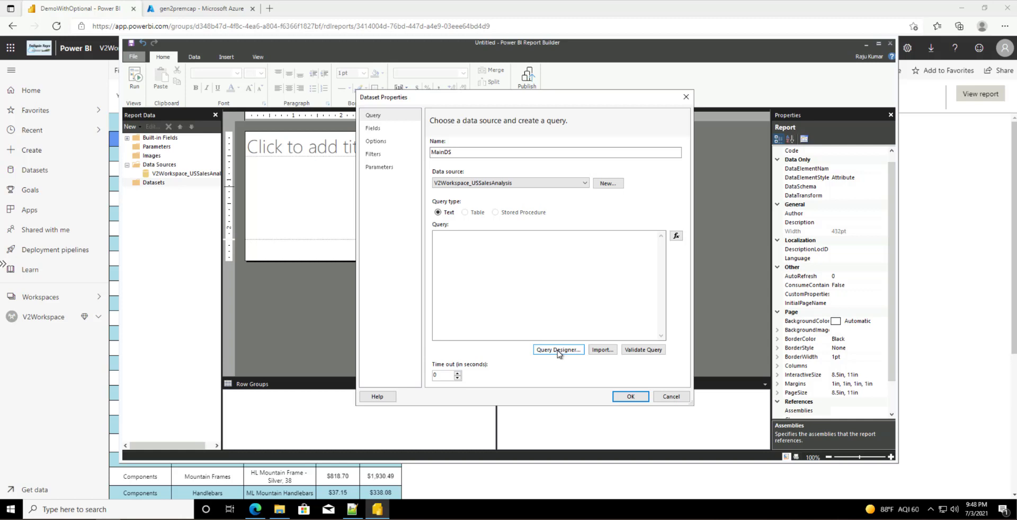
{"action": "left_click", "coordinate": [557, 350]}
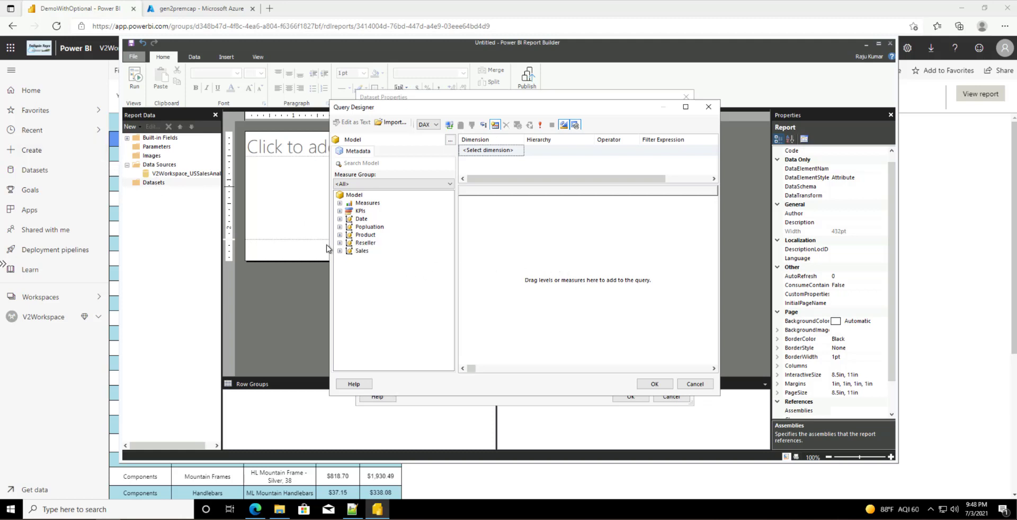
Step: Add the Product hierarchy columns, the Sales column and the Profit measure to the query
{"action": "left_click", "coordinate": [364, 235]}
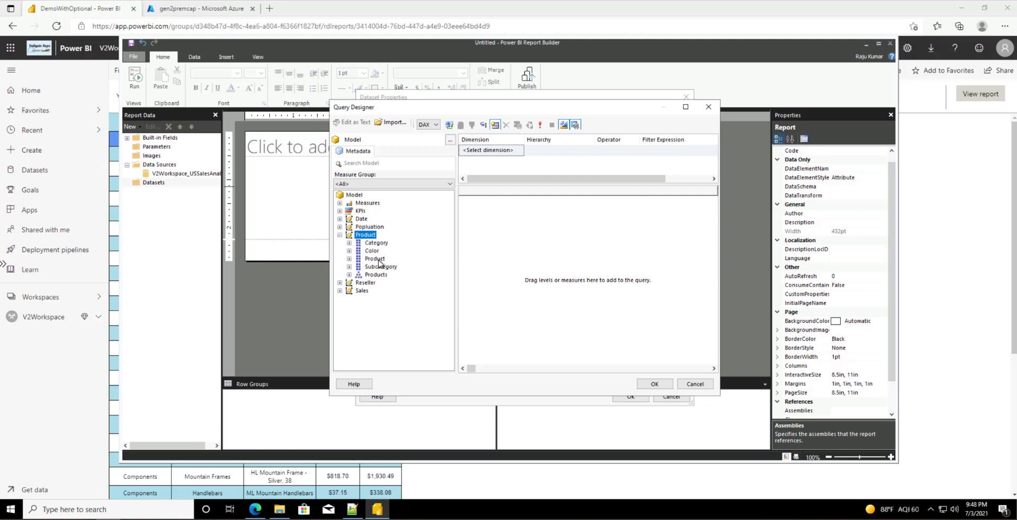
{"action": "left_click_drag", "start_coordinate": [376, 275], "coordinate": [514, 263]}
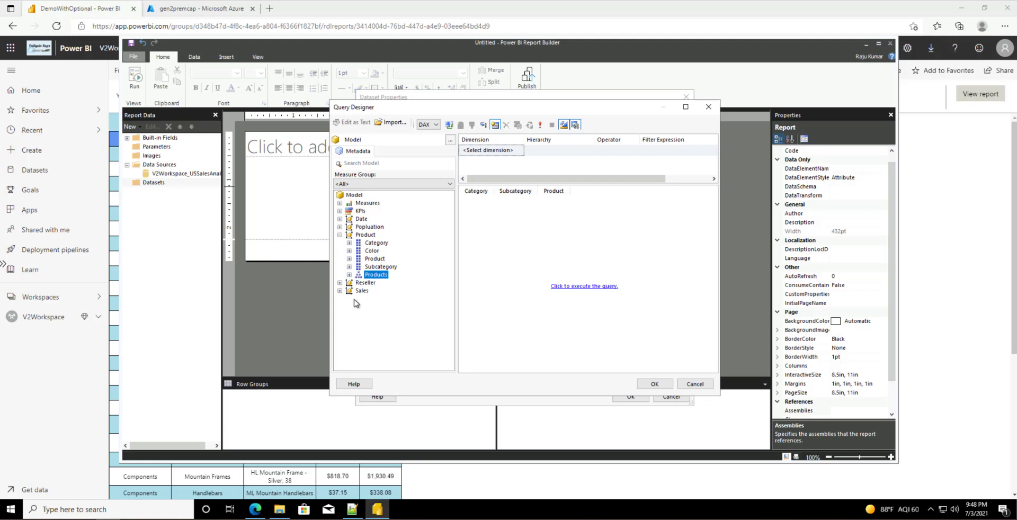
{"action": "left_click", "coordinate": [340, 291]}
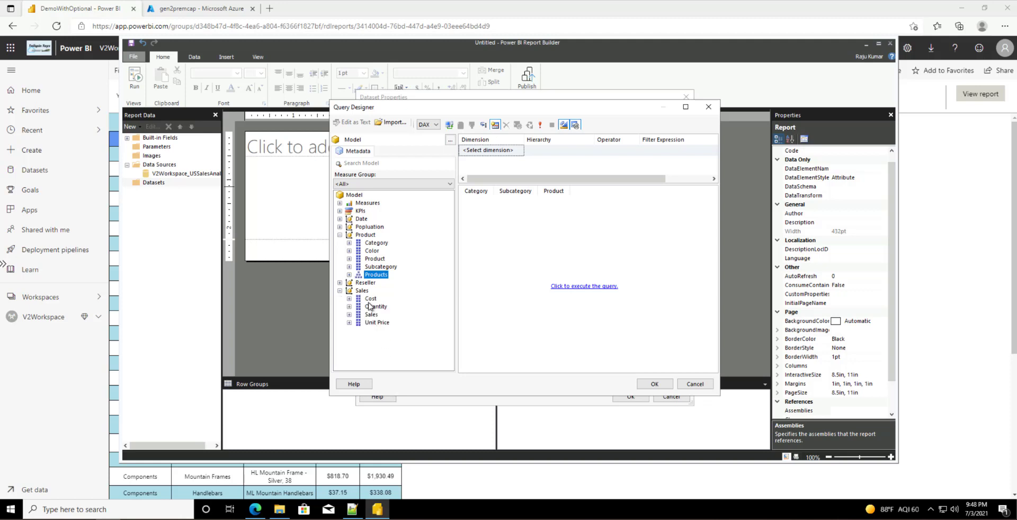
{"action": "left_click_drag", "start_coordinate": [371, 315], "coordinate": [596, 278]}
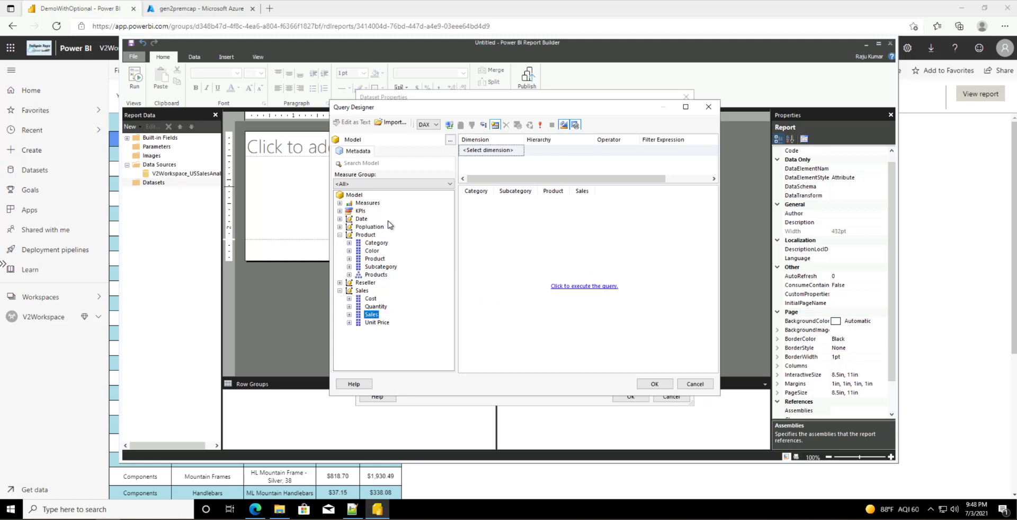
{"action": "left_click", "coordinate": [339, 204]}
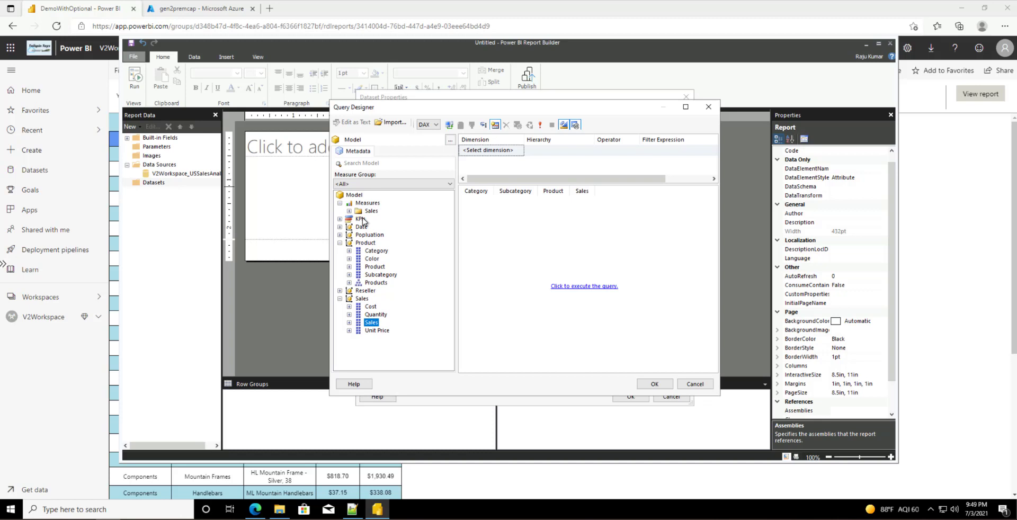
{"action": "left_click", "coordinate": [349, 211]}
{"action": "left_click_drag", "start_coordinate": [381, 219], "coordinate": [609, 233]}
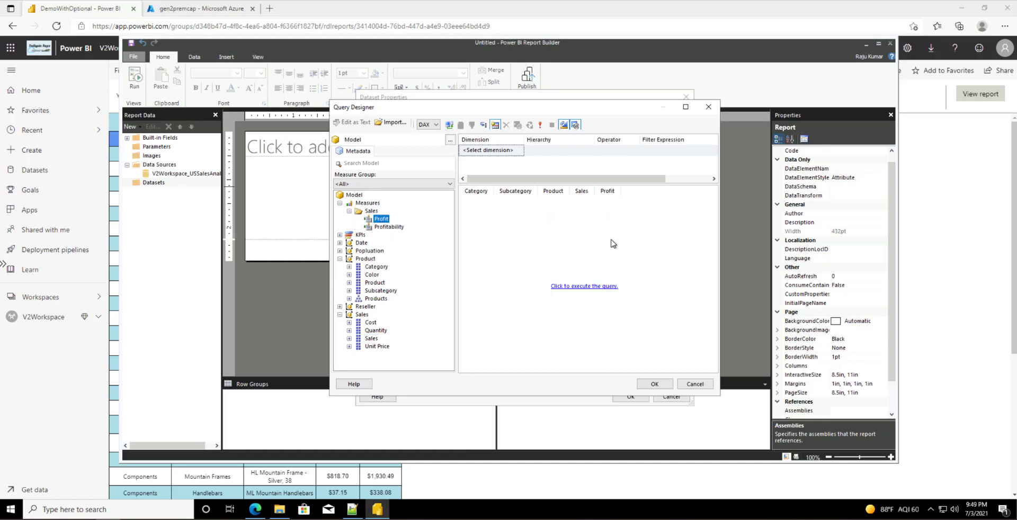
{"action": "left_click", "coordinate": [349, 211]}
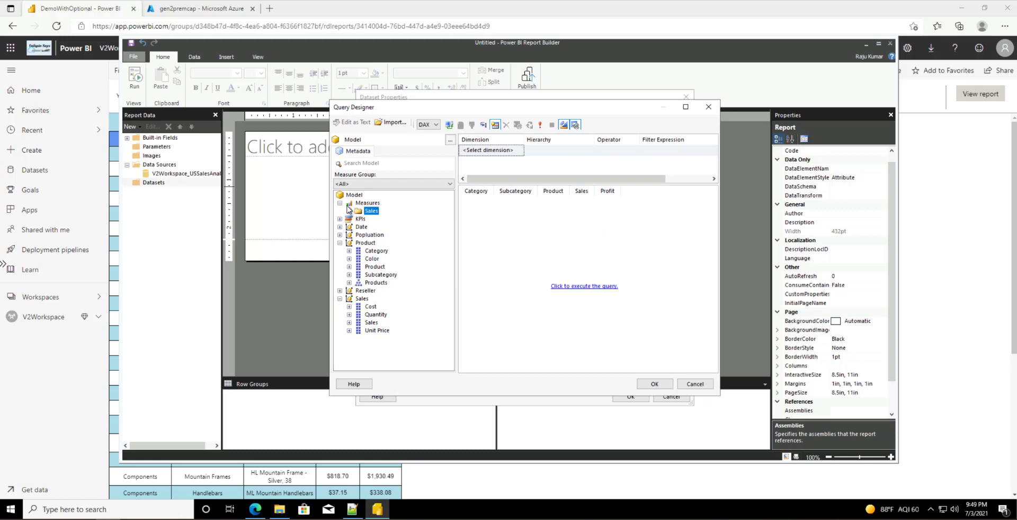
{"action": "left_click", "coordinate": [340, 204]}
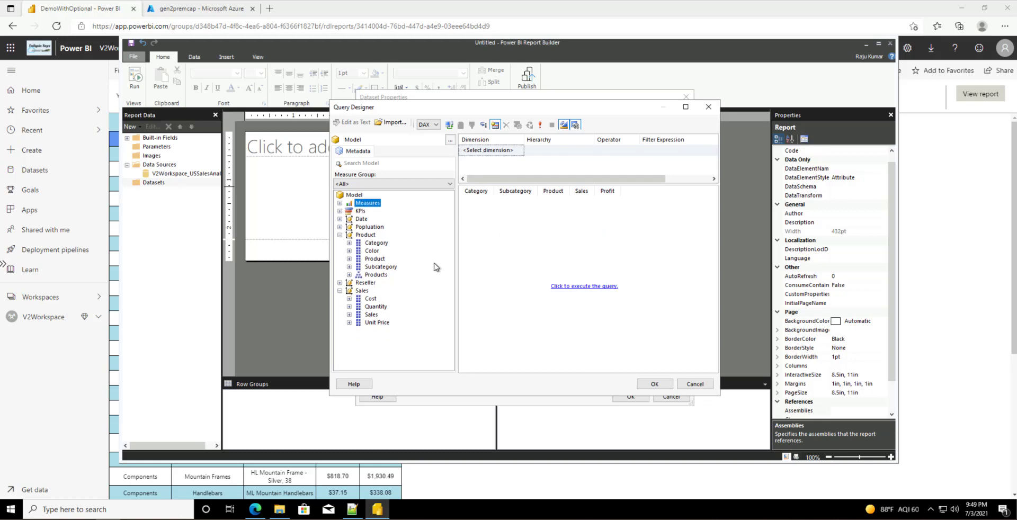
Step: Filter the query on Date Year equal to FY2013 and make it a parameter
{"action": "left_click", "coordinate": [339, 219]}
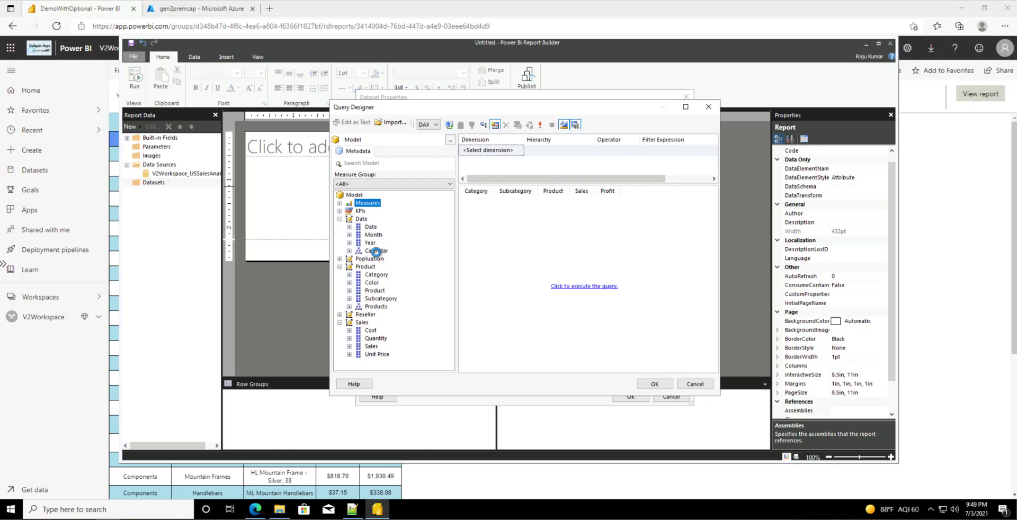
{"action": "left_click_drag", "start_coordinate": [373, 243], "coordinate": [500, 151]}
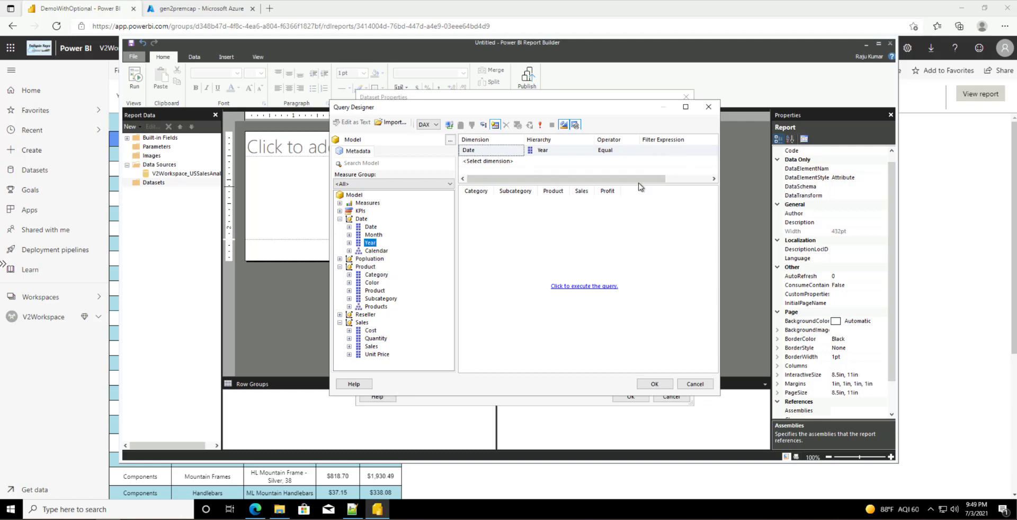
{"action": "left_click_drag", "start_coordinate": [727, 260], "coordinate": [795, 260]}
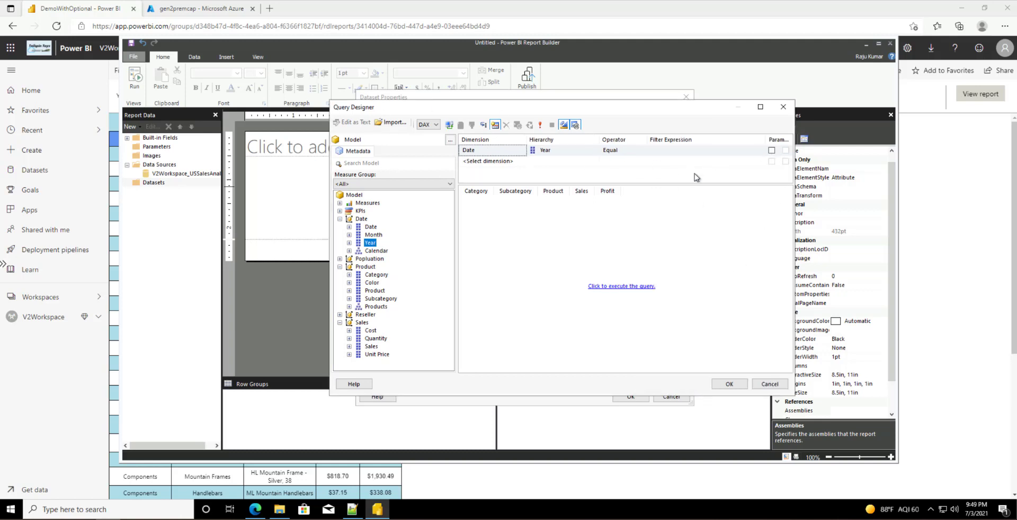
{"action": "left_click", "coordinate": [771, 152]}
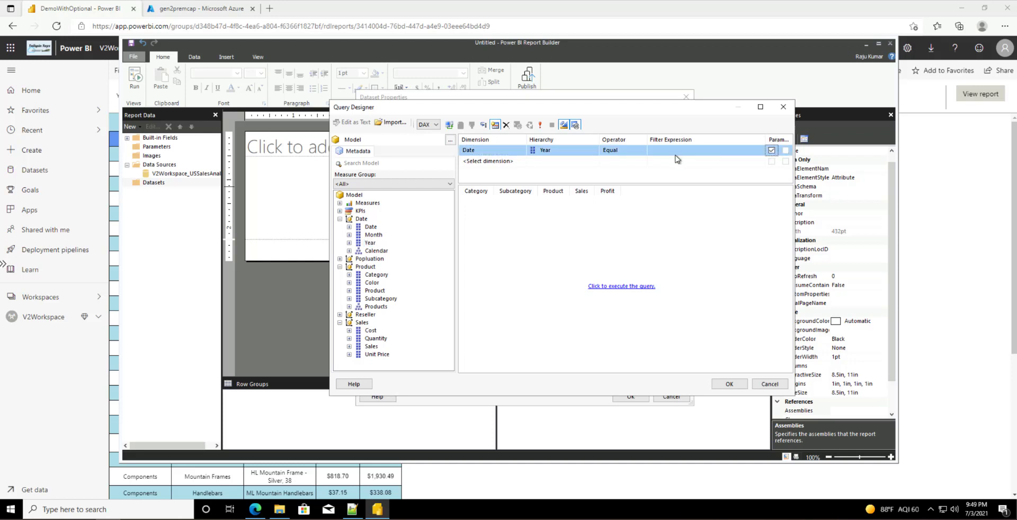
{"action": "left_click", "coordinate": [754, 152]}
{"action": "left_click", "coordinate": [758, 152]}
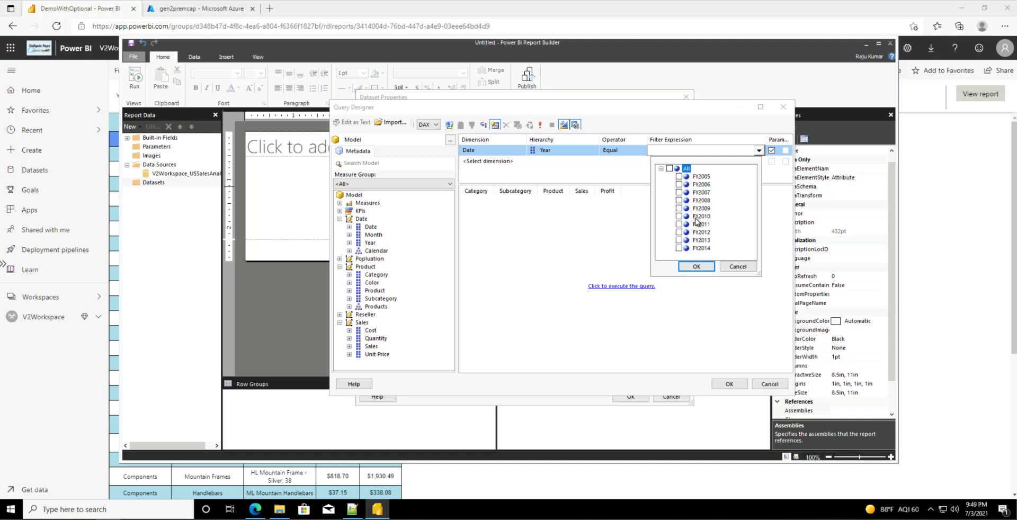
{"action": "left_click", "coordinate": [678, 240]}
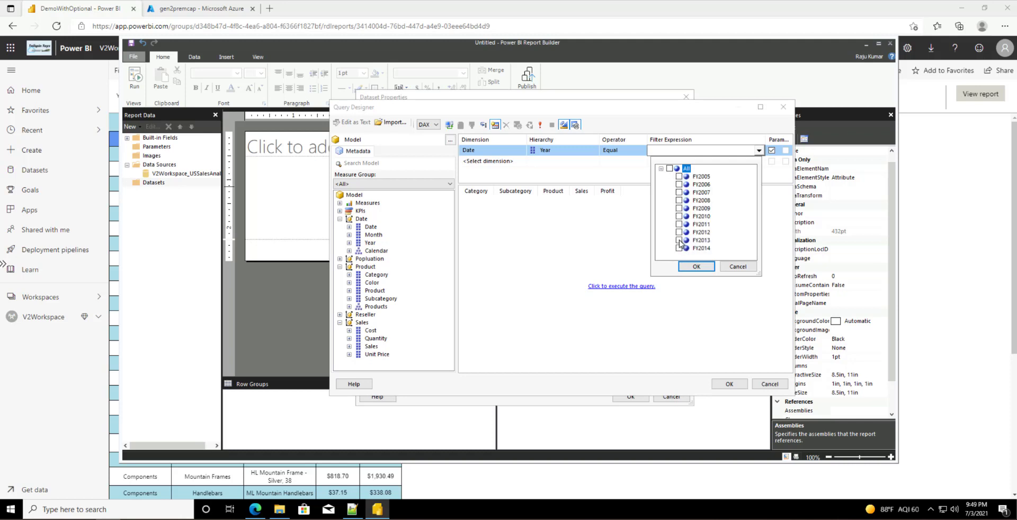
{"action": "left_click", "coordinate": [697, 266]}
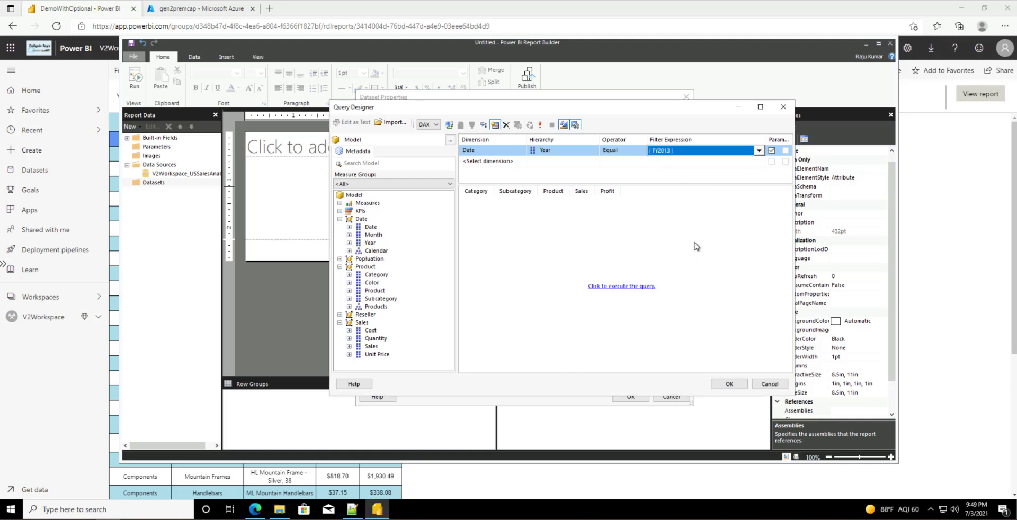
Step: Run the query preview, widen the Profit column, and accept the designed query
{"action": "left_click", "coordinate": [614, 287]}
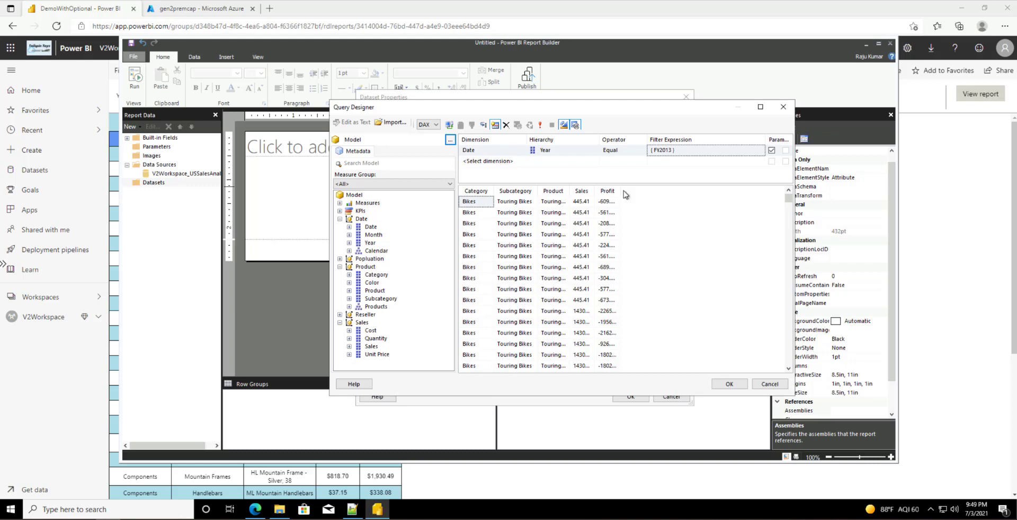
{"action": "left_click_drag", "start_coordinate": [621, 189], "coordinate": [680, 191]}
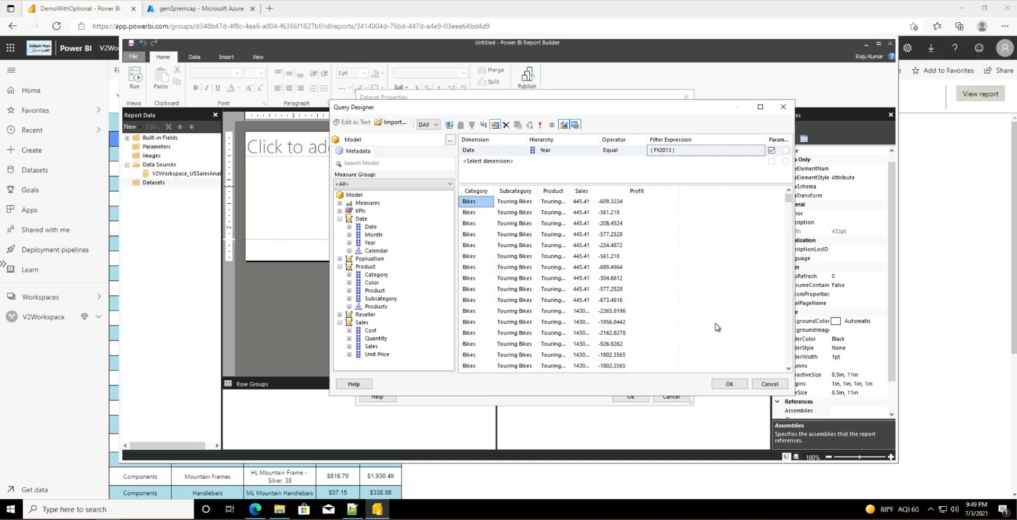
{"action": "left_click", "coordinate": [729, 384]}
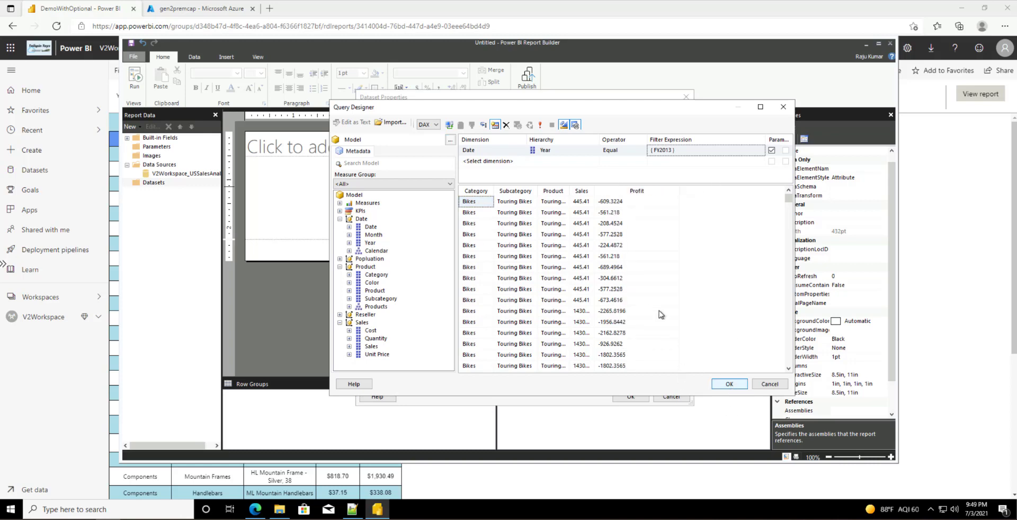
{"action": "left_click", "coordinate": [728, 385]}
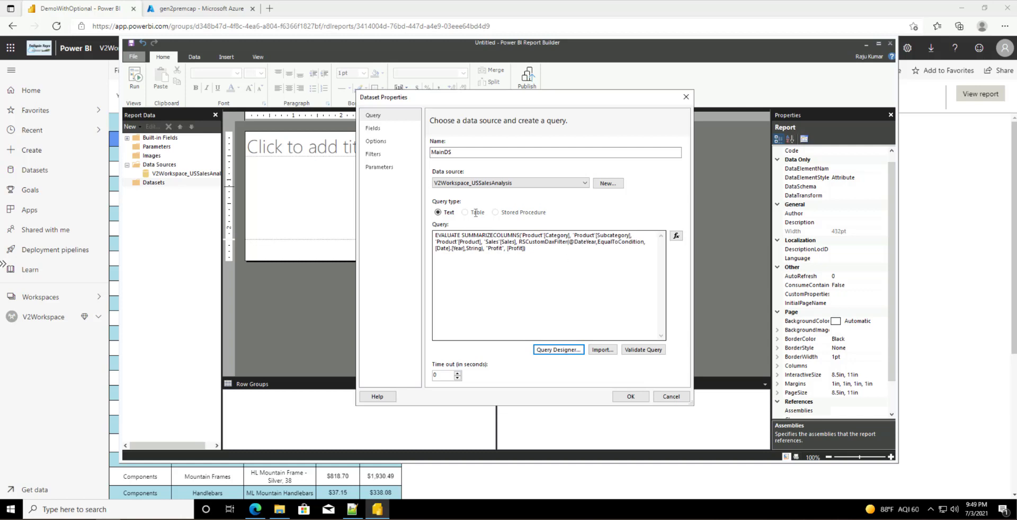
Step: Review the DAX query's RSCustomDaxFilter, check the five returned fields, and save MainDS
{"action": "left_click", "coordinate": [549, 248]}
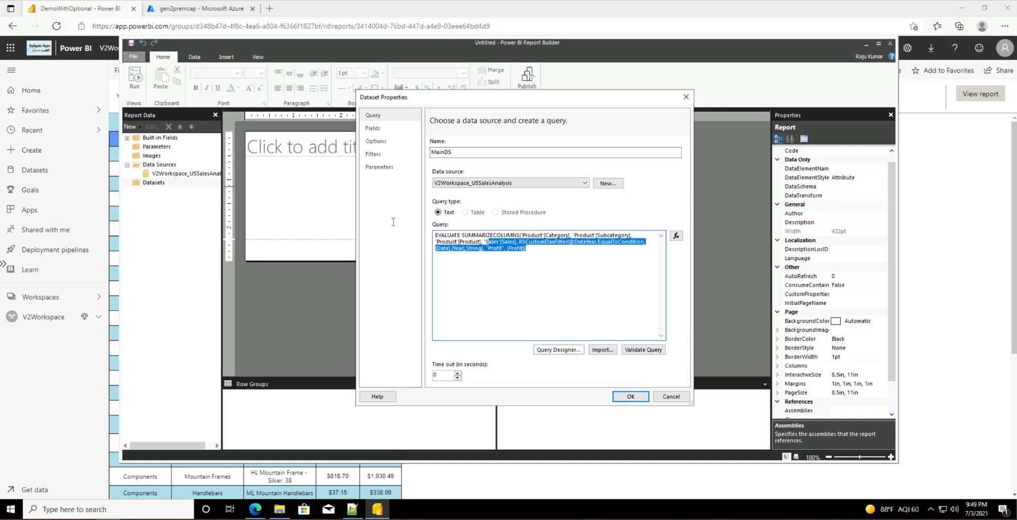
{"action": "left_click", "coordinate": [577, 291]}
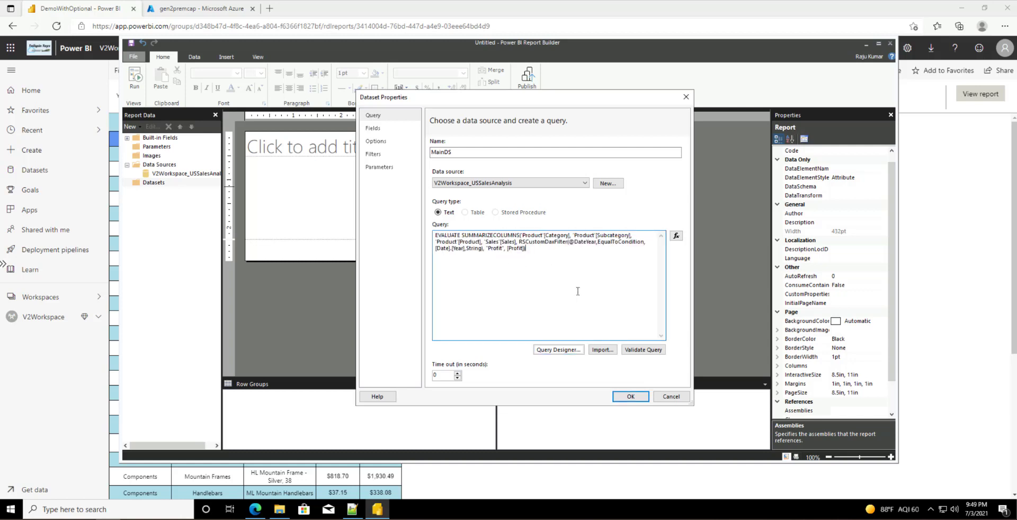
{"action": "key", "text": "ctrl+shift+Left"}
{"action": "double_click", "coordinate": [532, 241]}
{"action": "left_click", "coordinate": [373, 128]}
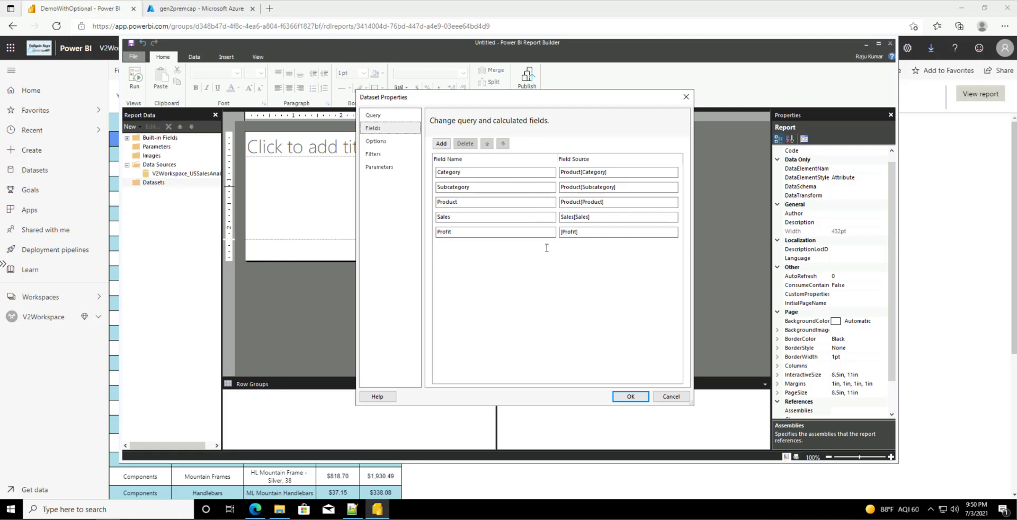
{"action": "left_click", "coordinate": [638, 399]}
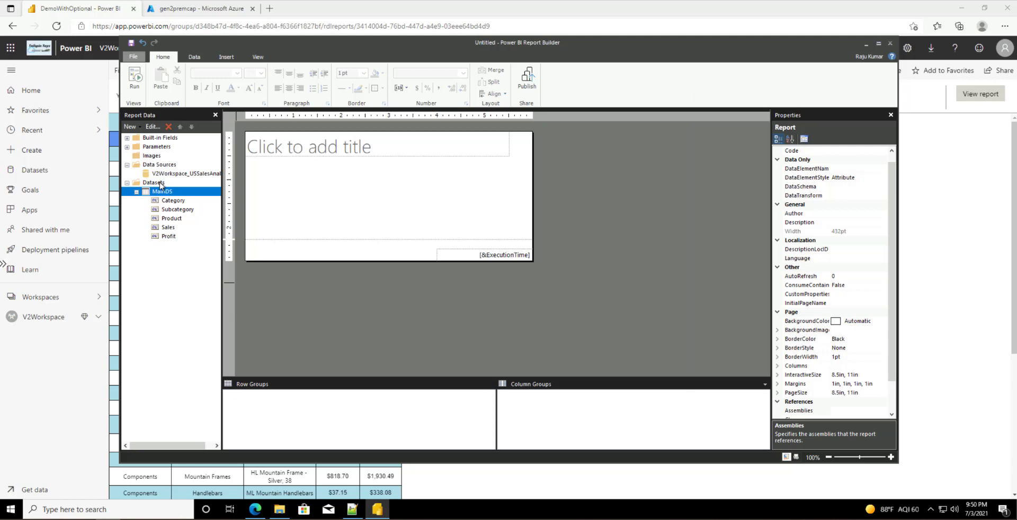
Step: Open the DateYear parameter, check its available values come from the DateYear query, and cancel
{"action": "left_click", "coordinate": [129, 148]}
{"action": "left_click", "coordinate": [127, 147]}
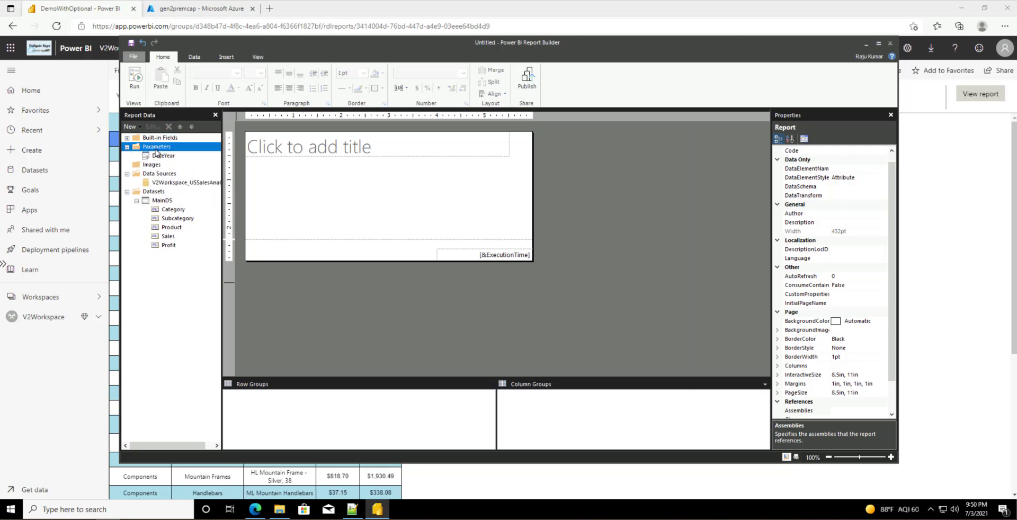
{"action": "double_click", "coordinate": [164, 155]}
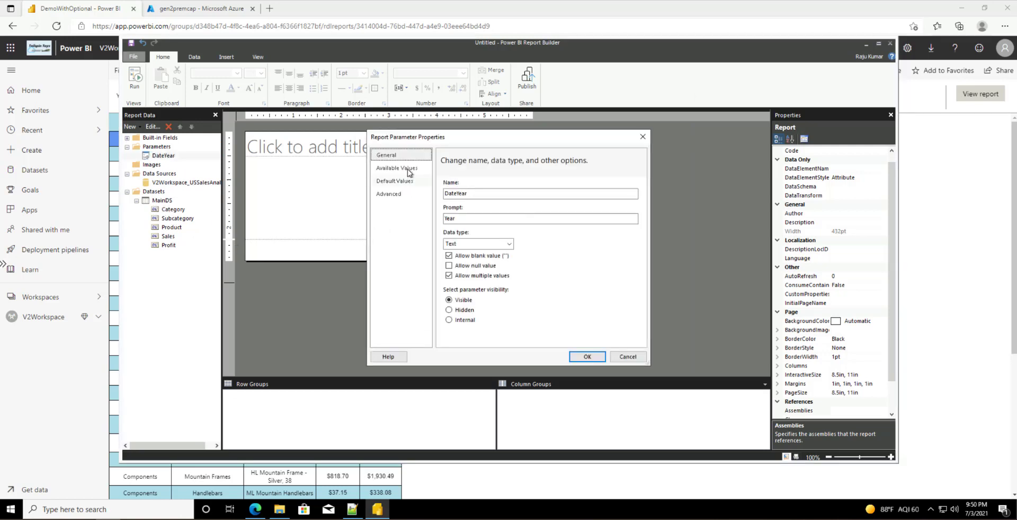
{"action": "left_click", "coordinate": [397, 167]}
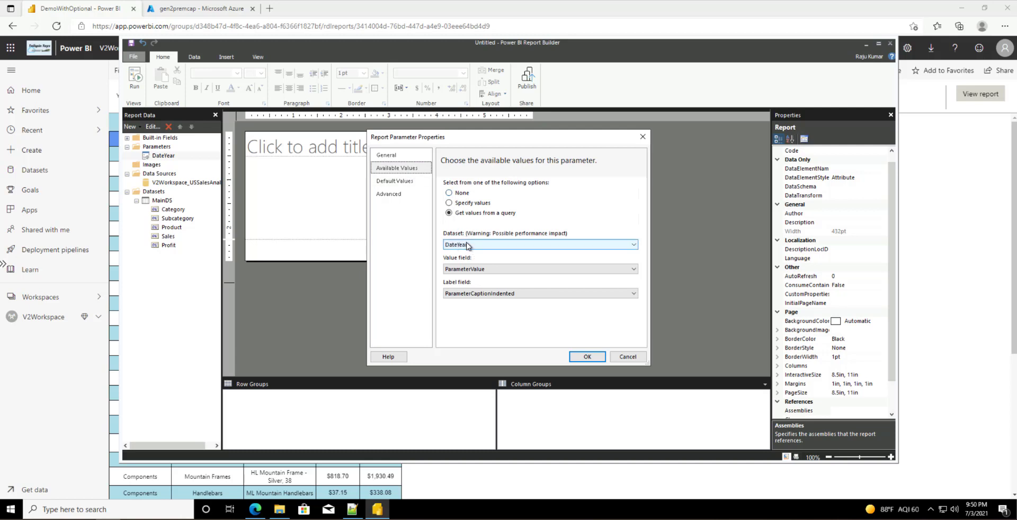
{"action": "left_click", "coordinate": [628, 358]}
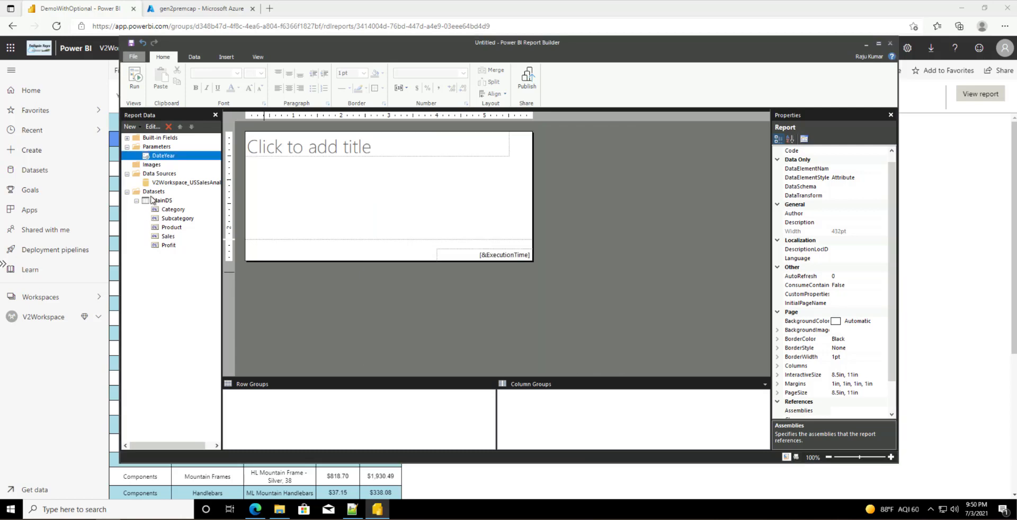
Step: Show hidden datasets to reveal DateYear, then delete the 'Click to add title' text box
{"action": "left_click", "coordinate": [154, 194]}
{"action": "right_click", "coordinate": [154, 195]}
{"action": "left_click", "coordinate": [196, 214]}
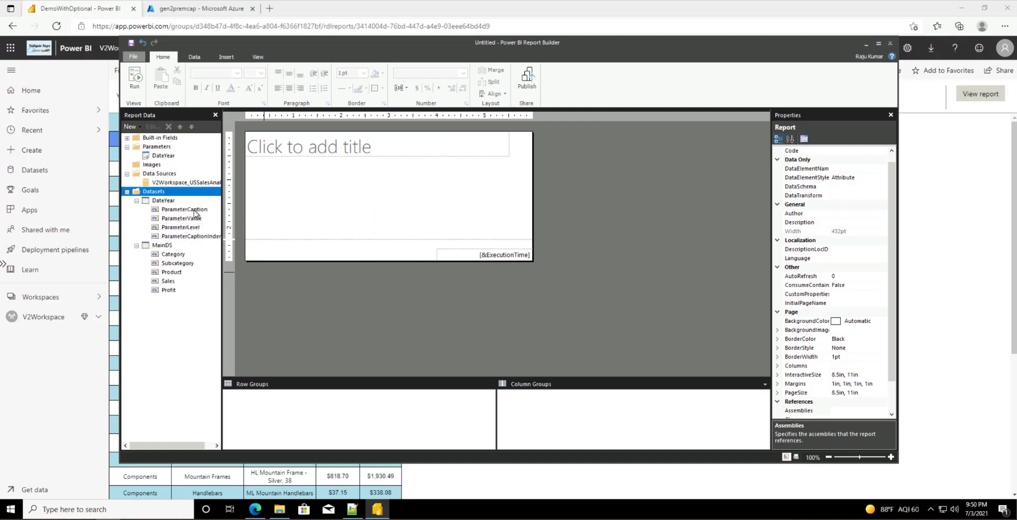
{"action": "right_click", "coordinate": [160, 194]}
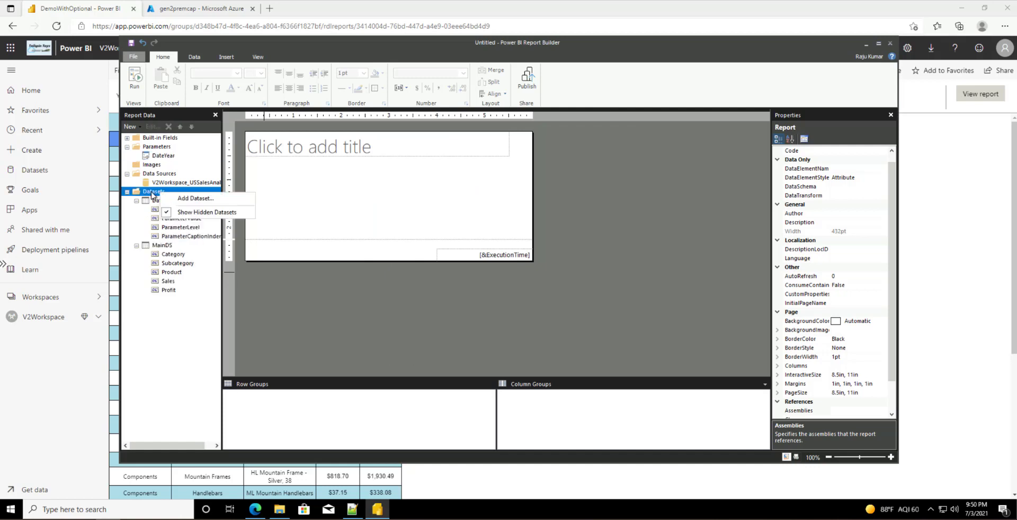
{"action": "key", "text": "Escape"}
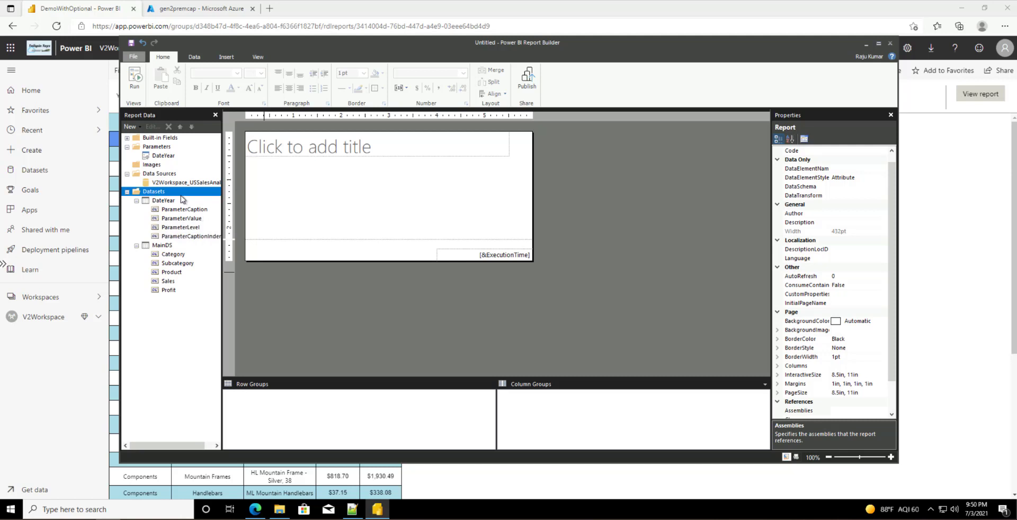
{"action": "left_click", "coordinate": [169, 202]}
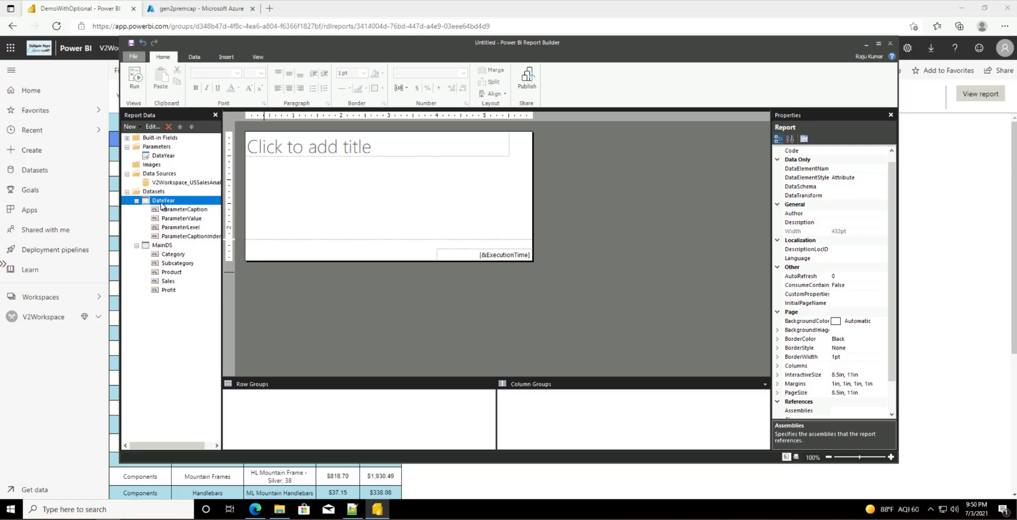
{"action": "left_click", "coordinate": [136, 201]}
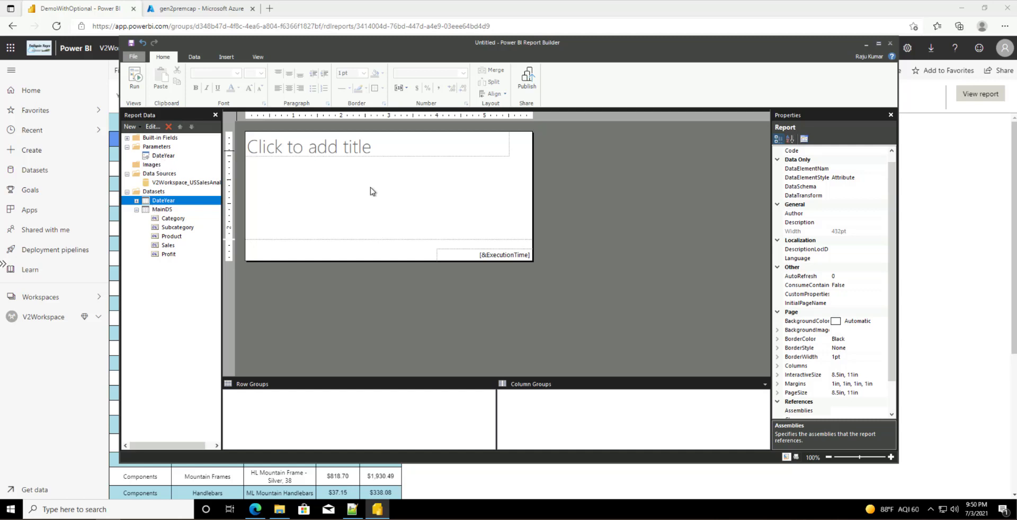
{"action": "left_click", "coordinate": [409, 157]}
{"action": "key", "text": "Delete"}
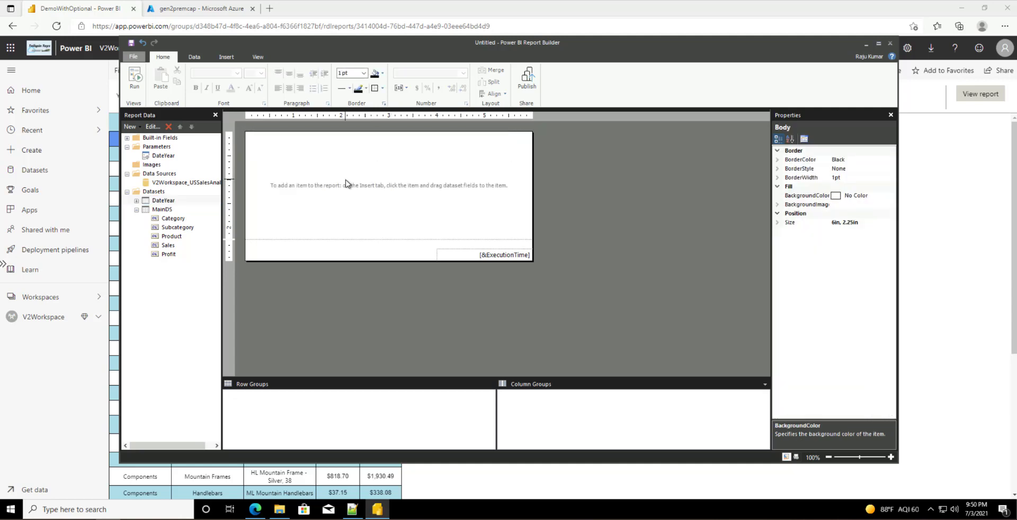
Step: Insert a table into the report body and move it to the top-left corner
{"action": "left_click", "coordinate": [234, 58]}
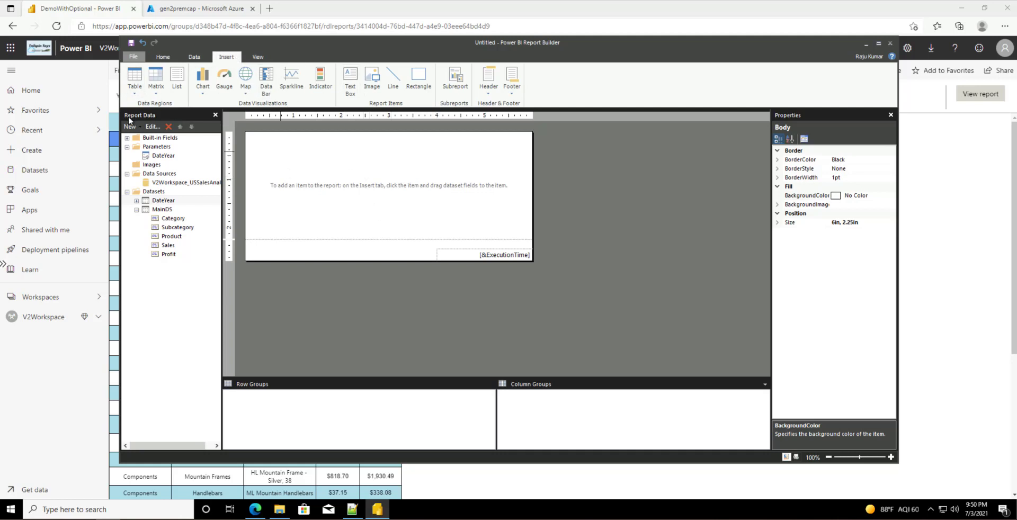
{"action": "left_click", "coordinate": [137, 81]}
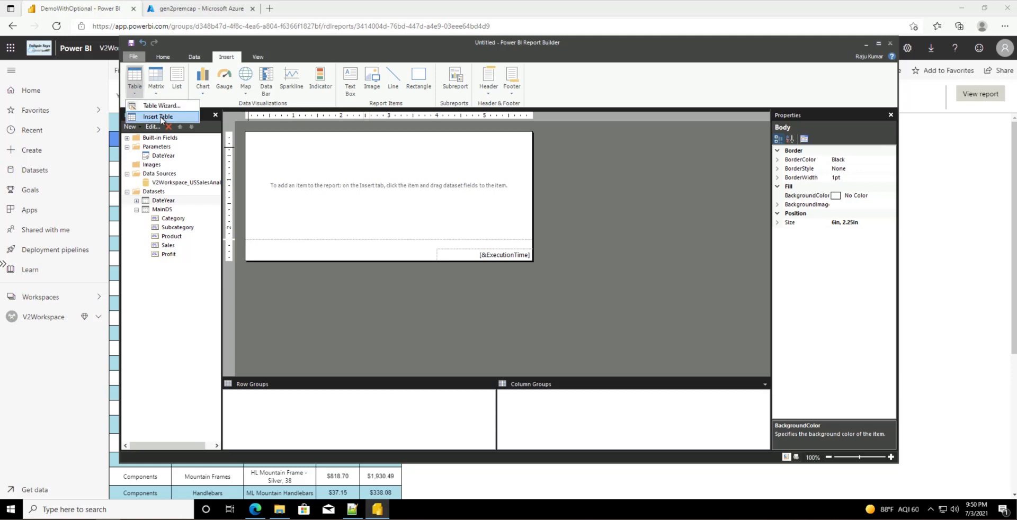
{"action": "right_click", "coordinate": [339, 154]}
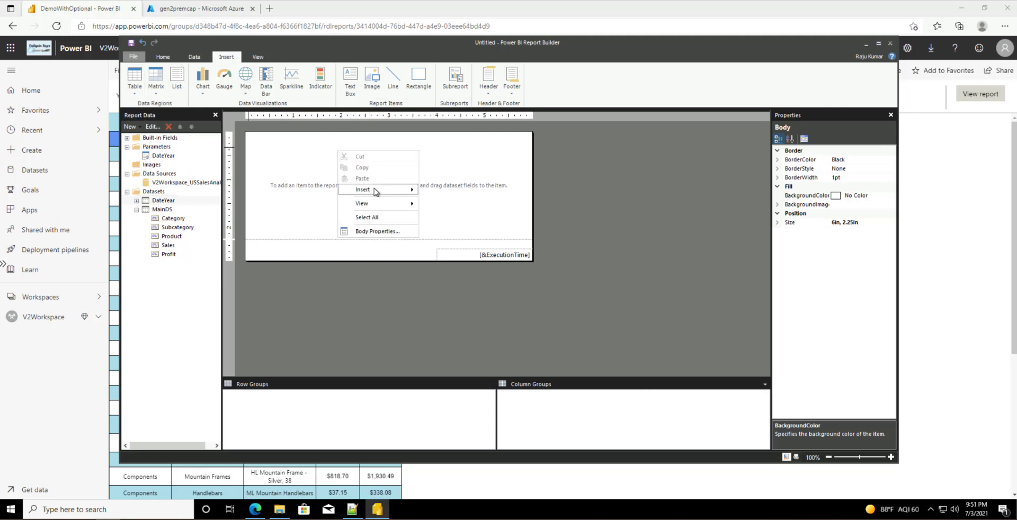
{"action": "mouse_move", "coordinate": [377, 190]}
{"action": "left_click", "coordinate": [444, 212]}
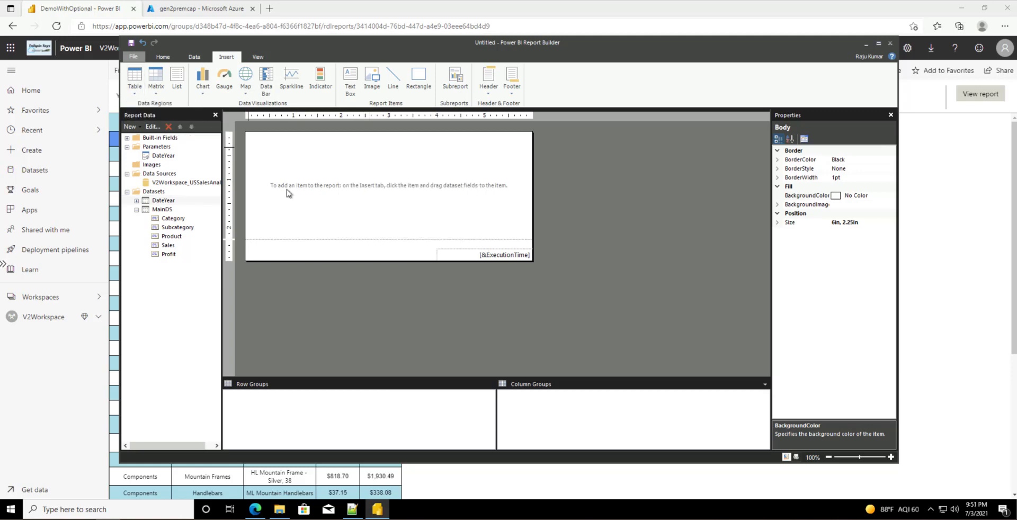
{"action": "left_click_drag", "start_coordinate": [360, 154], "coordinate": [273, 131]}
{"action": "left_click", "coordinate": [316, 209]}
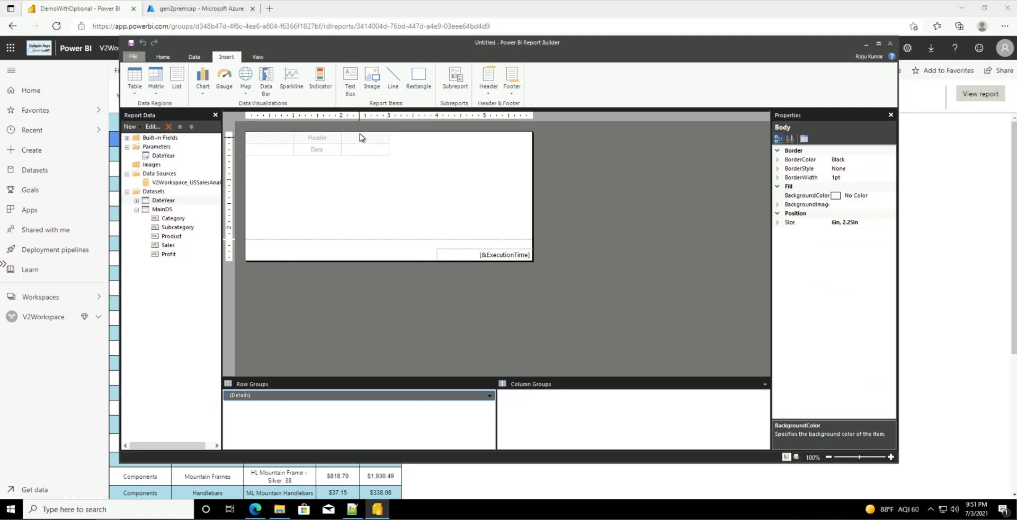
Step: Insert two columns to the right of the third column, giving five columns
{"action": "left_click", "coordinate": [360, 137]}
{"action": "left_click", "coordinate": [362, 126]}
{"action": "right_click", "coordinate": [363, 127]}
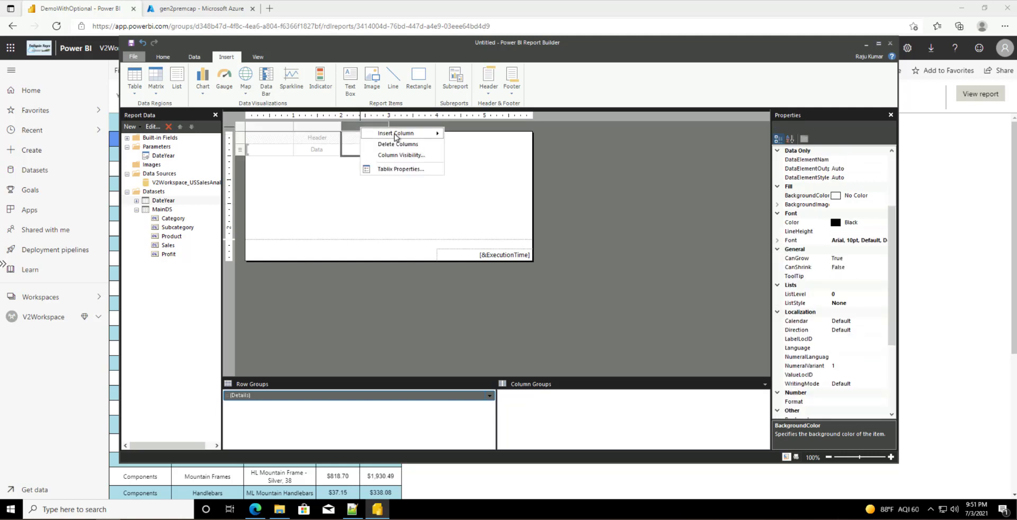
{"action": "mouse_move", "coordinate": [395, 136]}
{"action": "left_click", "coordinate": [464, 145]}
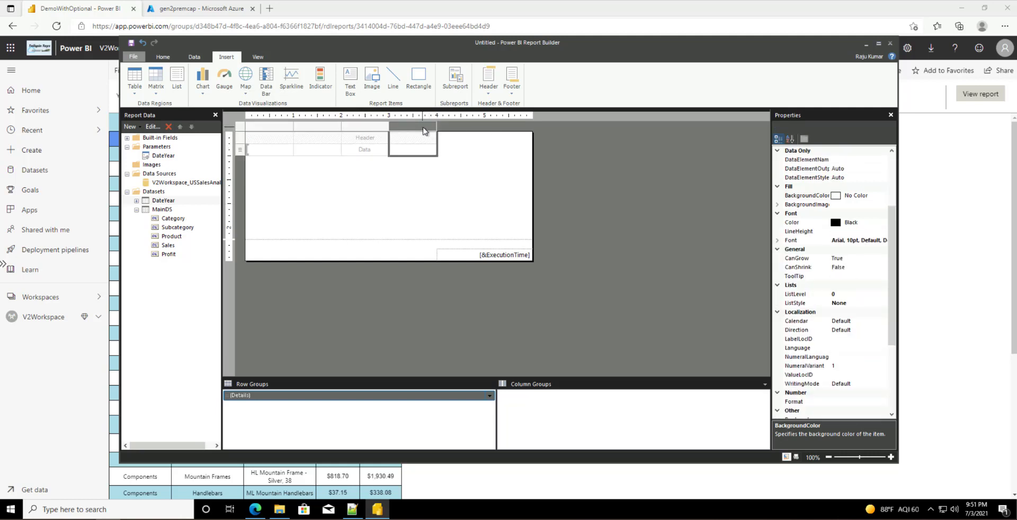
{"action": "right_click", "coordinate": [423, 131]}
{"action": "mouse_move", "coordinate": [464, 135]}
{"action": "left_click", "coordinate": [538, 147]}
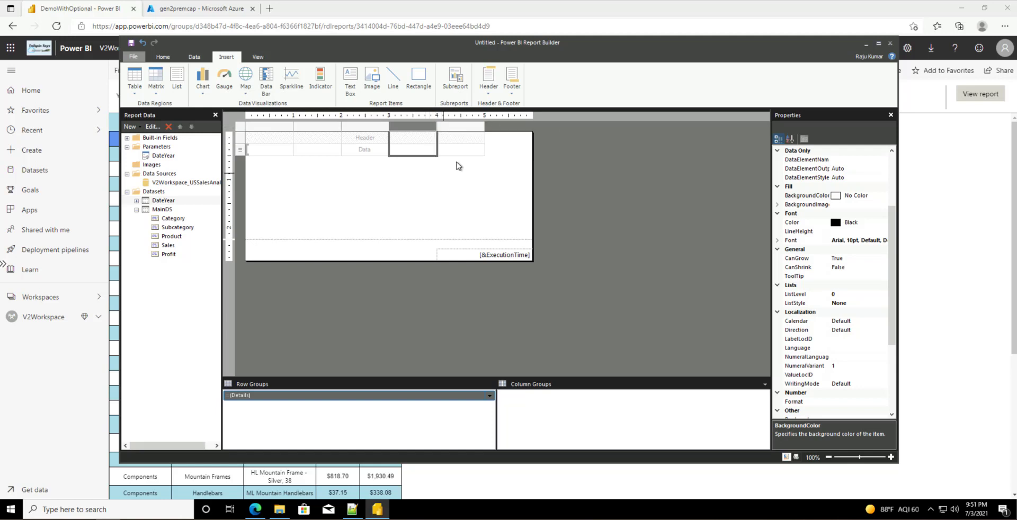
{"action": "left_click", "coordinate": [425, 195]}
{"action": "left_click", "coordinate": [279, 154]}
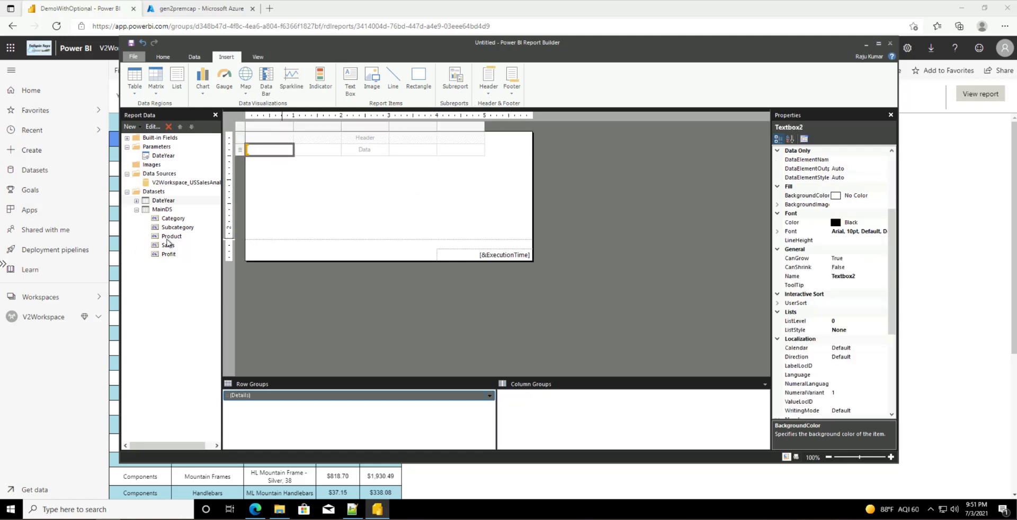
Step: Drag Category, Subcategory, Product, Sales and Profit from MainDS into the five table columns
{"action": "left_click_drag", "start_coordinate": [172, 219], "coordinate": [271, 154]}
{"action": "left_click_drag", "start_coordinate": [179, 228], "coordinate": [324, 156]}
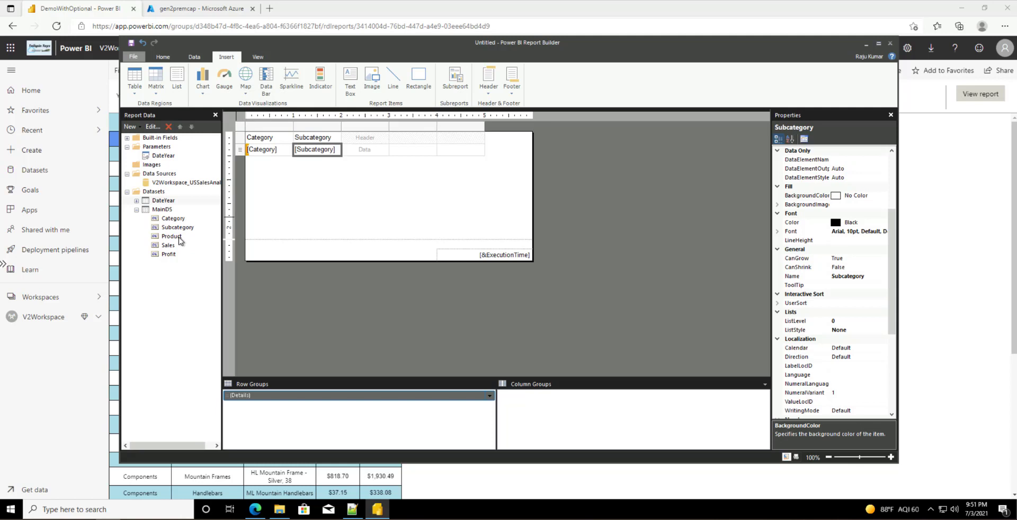
{"action": "left_click_drag", "start_coordinate": [175, 236], "coordinate": [365, 149]}
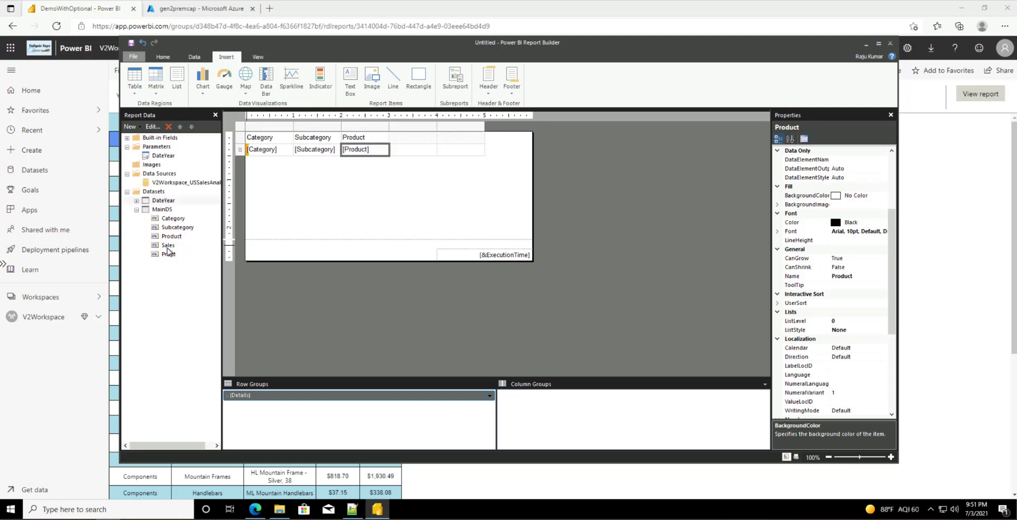
{"action": "left_click_drag", "start_coordinate": [167, 245], "coordinate": [412, 150]}
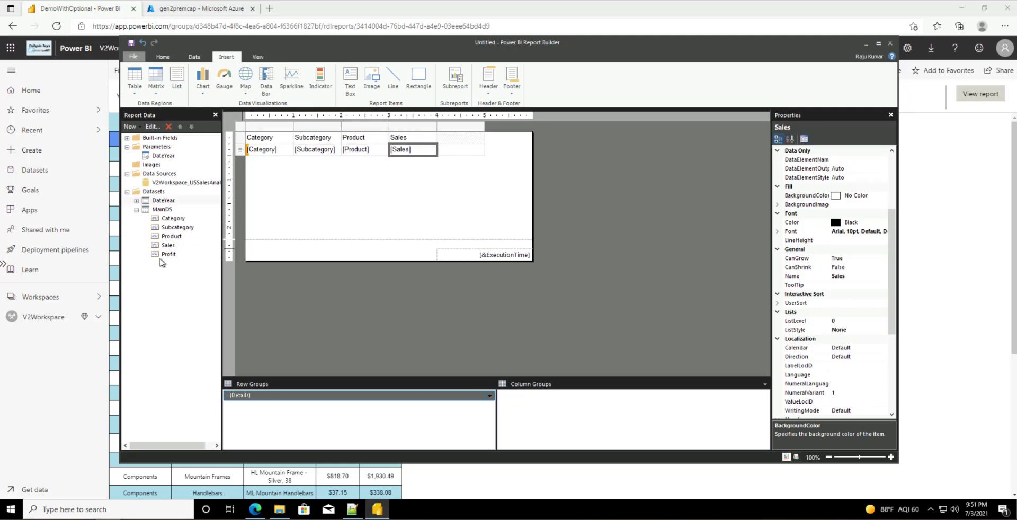
{"action": "left_click_drag", "start_coordinate": [171, 254], "coordinate": [447, 150]}
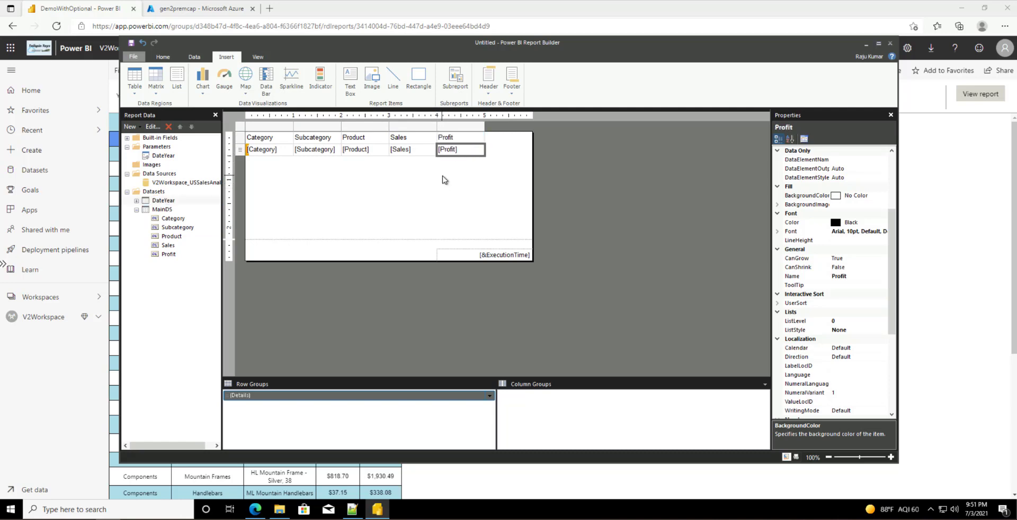
{"action": "left_click", "coordinate": [442, 178]}
{"action": "left_click", "coordinate": [294, 156]}
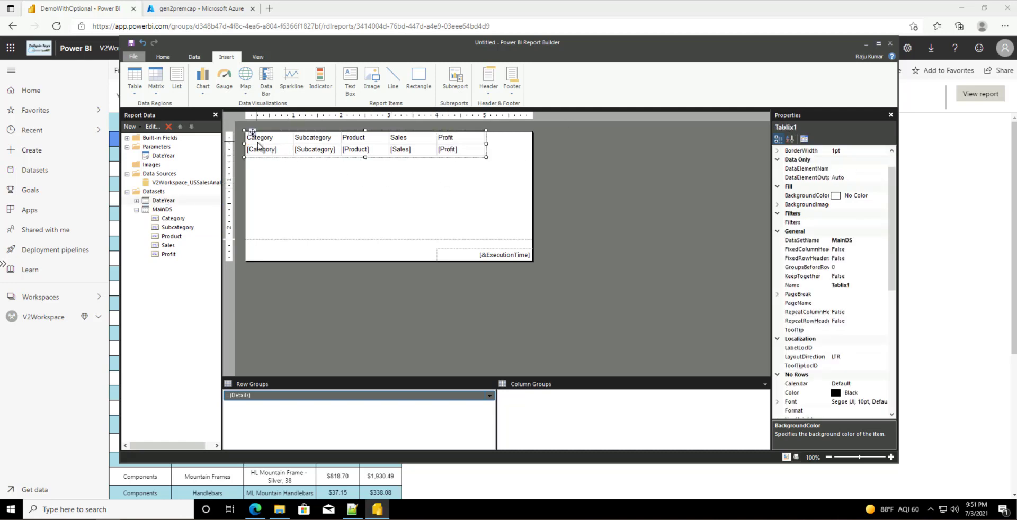
{"action": "left_click", "coordinate": [257, 138]}
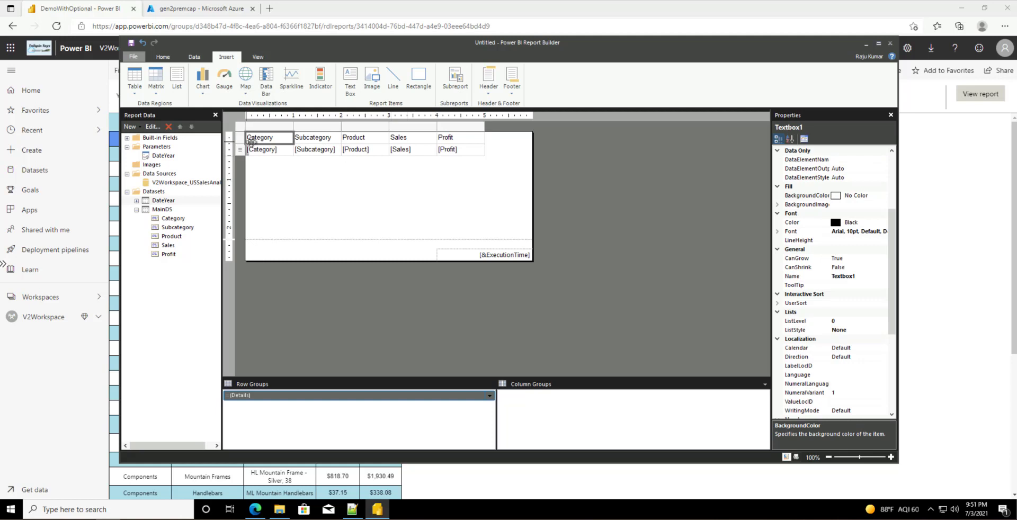
Step: Move the ExecutionTime text box beneath the table and shrink the body's width and height to fit
{"action": "left_click", "coordinate": [503, 253]}
{"action": "left_click_drag", "start_coordinate": [503, 253], "coordinate": [459, 247]}
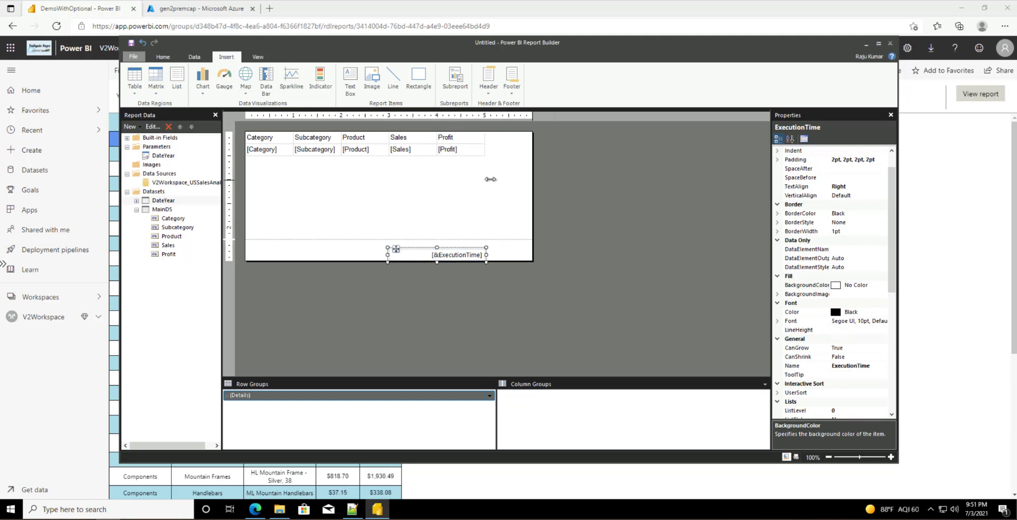
{"action": "left_click_drag", "start_coordinate": [490, 179], "coordinate": [485, 179]}
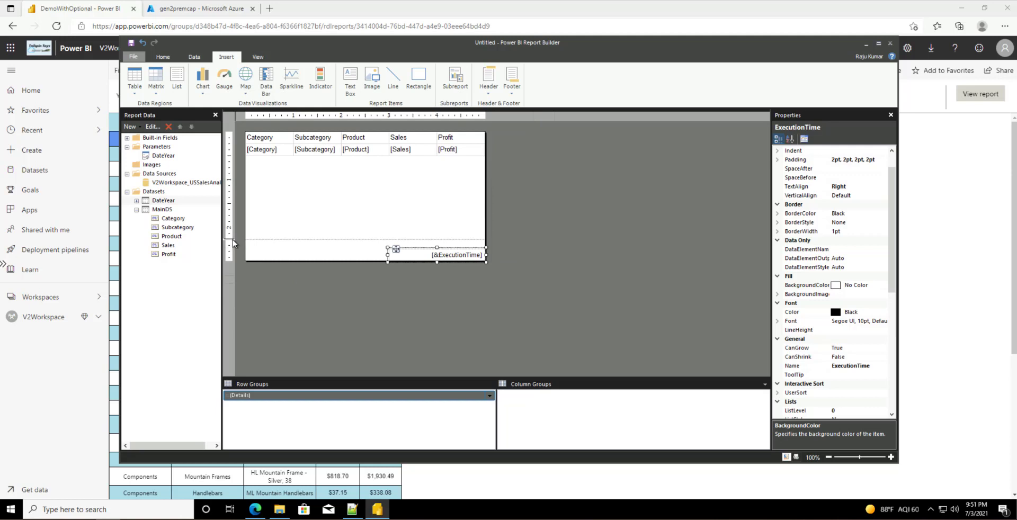
{"action": "left_click_drag", "start_coordinate": [233, 244], "coordinate": [233, 161]}
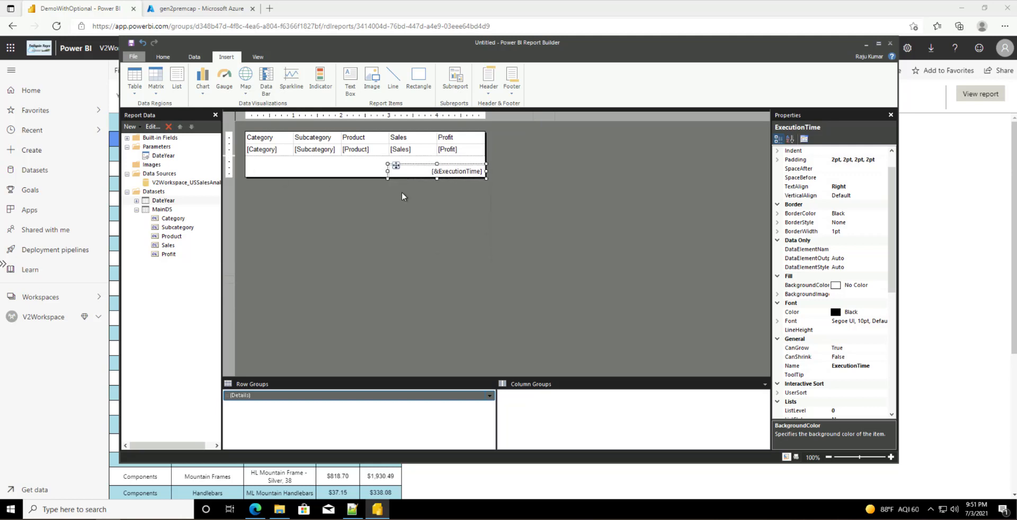
{"action": "left_click_drag", "start_coordinate": [423, 166], "coordinate": [423, 157]}
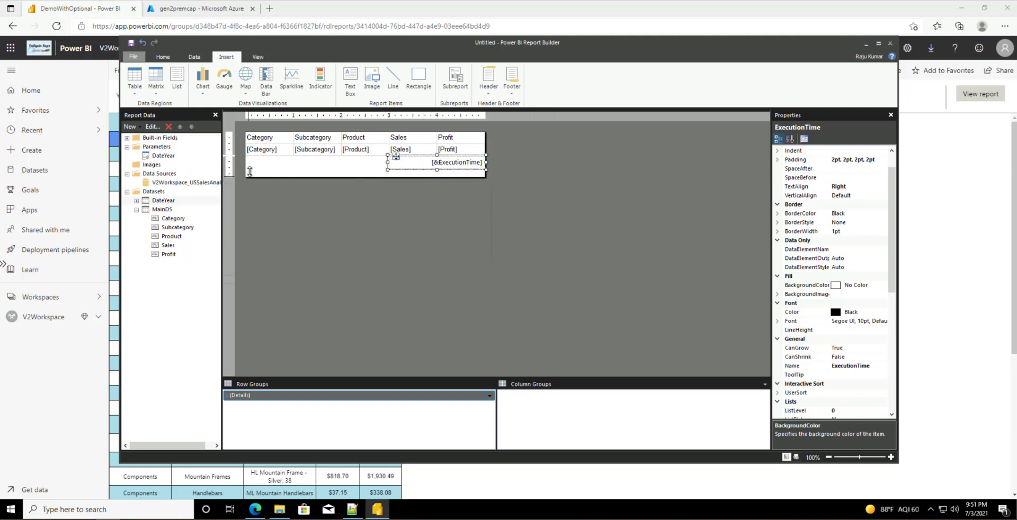
{"action": "left_click_drag", "start_coordinate": [249, 171], "coordinate": [250, 161]}
{"action": "left_click", "coordinate": [268, 206]}
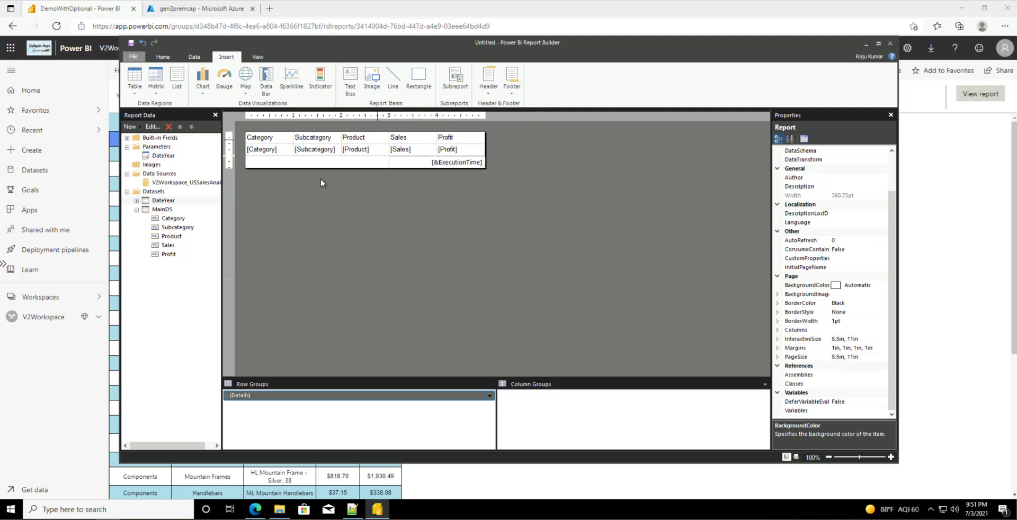
Step: Add a page header and draw a text box in it holding the 'US Sales Report' title
{"action": "left_click", "coordinate": [488, 91]}
{"action": "left_click", "coordinate": [491, 105]}
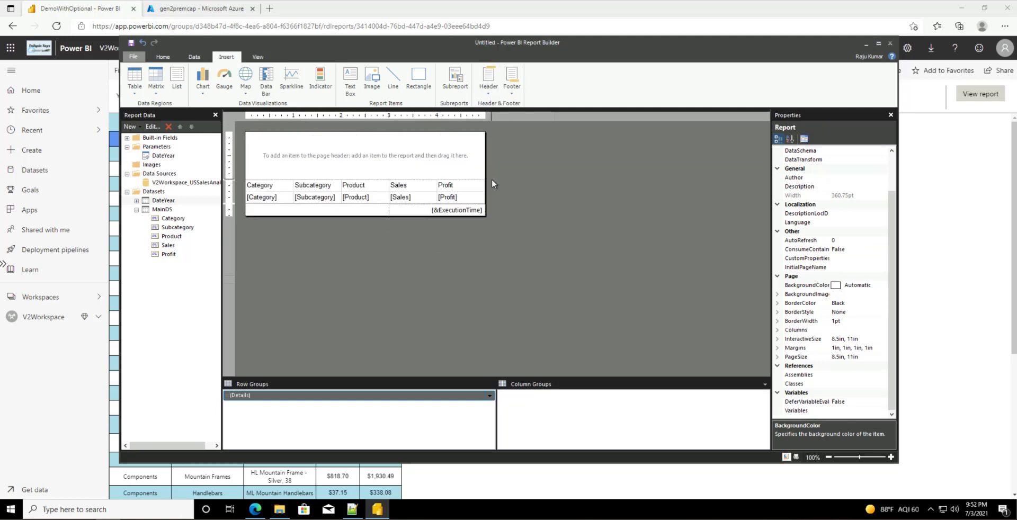
{"action": "left_click", "coordinate": [313, 174]}
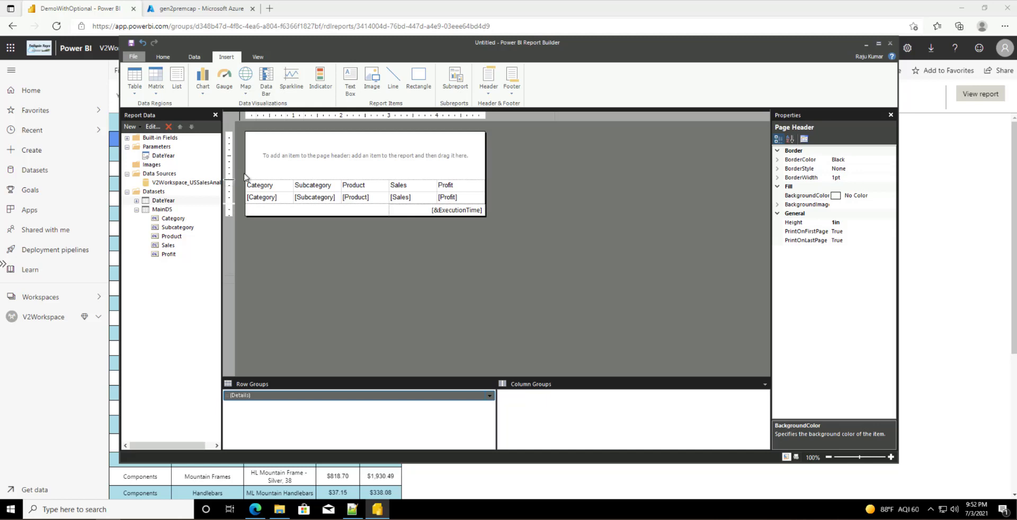
{"action": "left_click", "coordinate": [350, 80]}
{"action": "left_click_drag", "start_coordinate": [257, 137], "coordinate": [476, 171]}
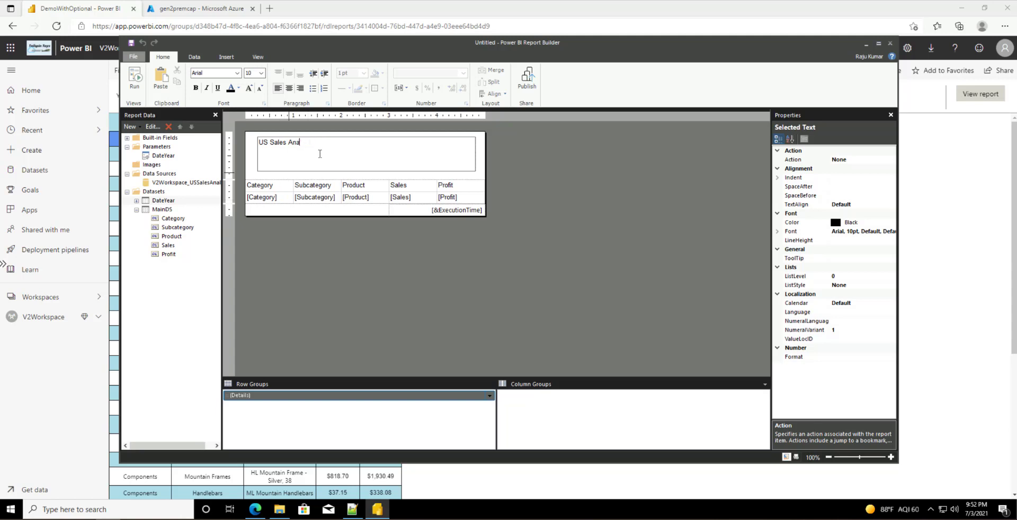
{"action": "type", "text": "Report"}
{"action": "left_click", "coordinate": [297, 177]}
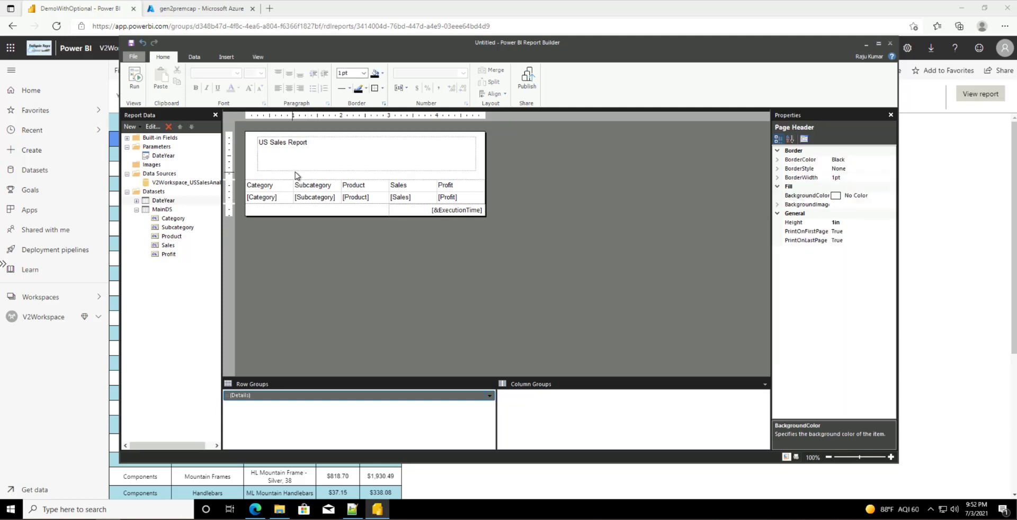
Step: Widen, shorten and nudge the title box, then shrink the page header to fit it
{"action": "left_click", "coordinate": [265, 167]}
{"action": "left_click_drag", "start_coordinate": [257, 153], "coordinate": [244, 153]}
{"action": "left_click_drag", "start_coordinate": [477, 153], "coordinate": [491, 153]}
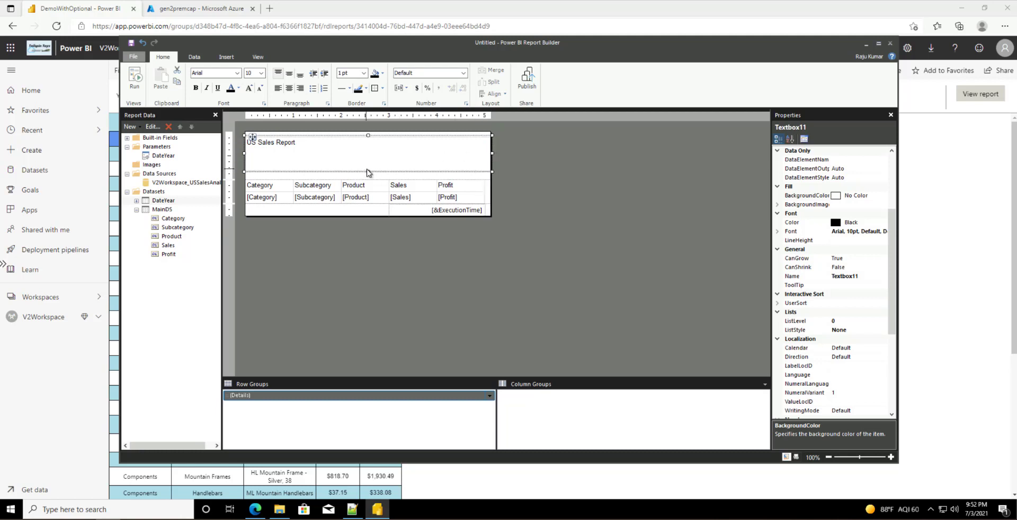
{"action": "left_click_drag", "start_coordinate": [367, 171], "coordinate": [371, 150]}
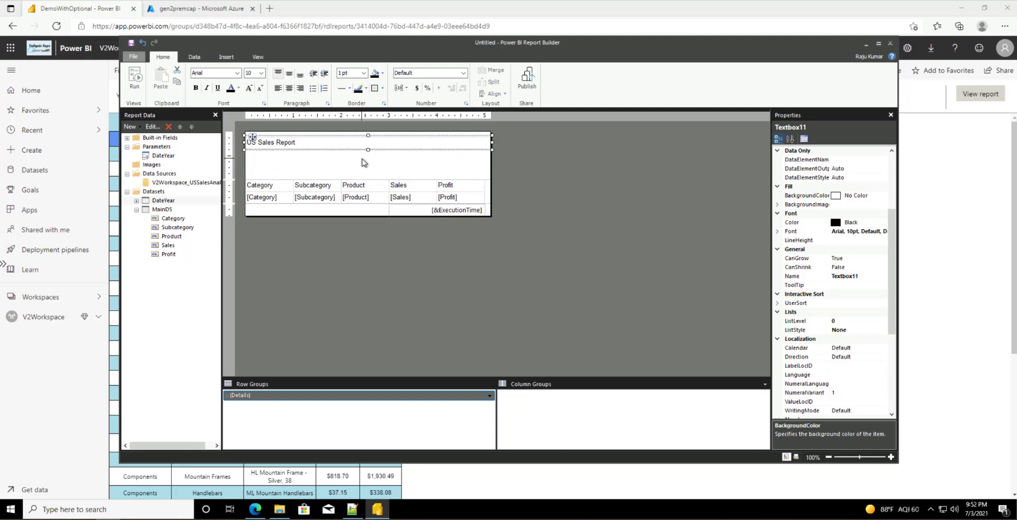
{"action": "left_click", "coordinate": [361, 159]}
{"action": "left_click", "coordinate": [344, 148]}
{"action": "left_click_drag", "start_coordinate": [348, 132], "coordinate": [347, 128]}
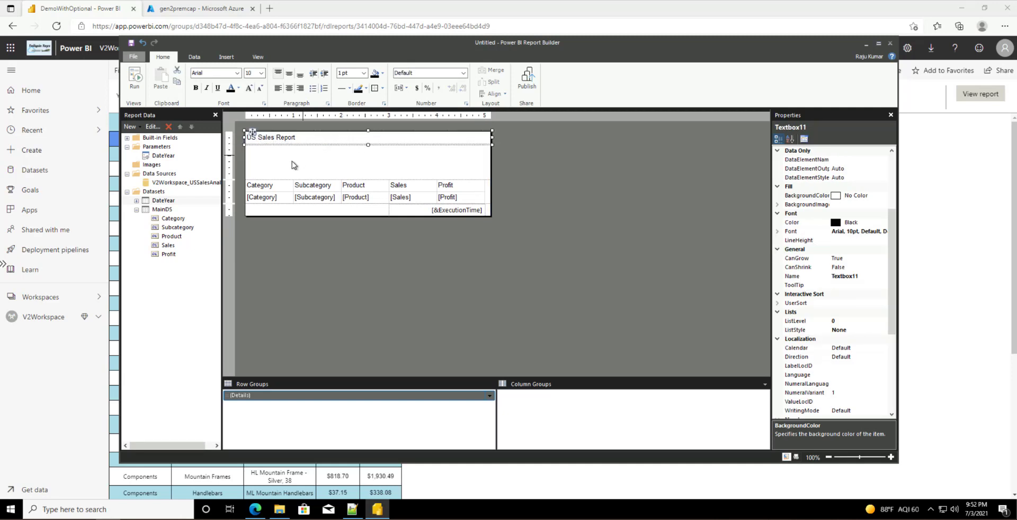
{"action": "left_click", "coordinate": [275, 174]}
{"action": "left_click_drag", "start_coordinate": [230, 180], "coordinate": [229, 144]}
Step: Centre the title text and set its font size to 12pt
{"action": "left_click", "coordinate": [321, 143]}
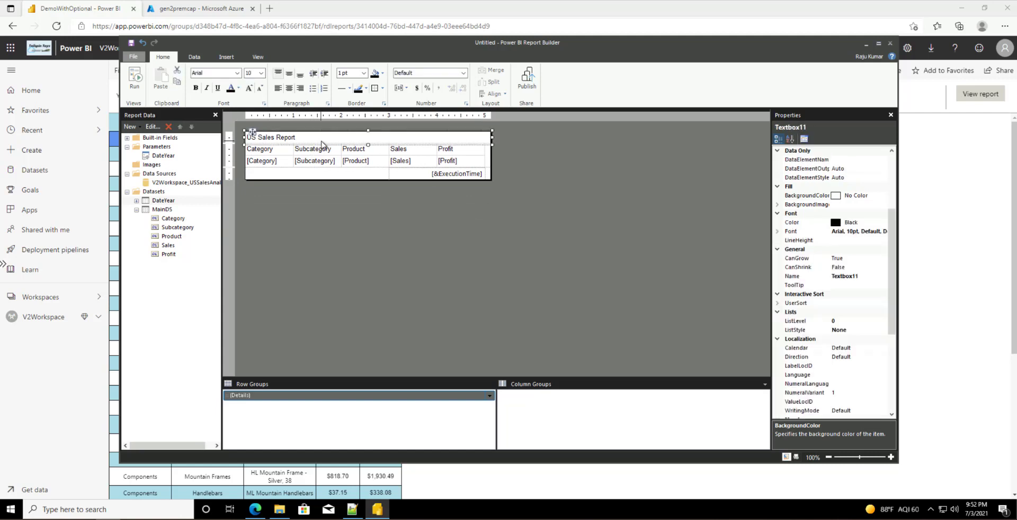
{"action": "left_click", "coordinate": [289, 88]}
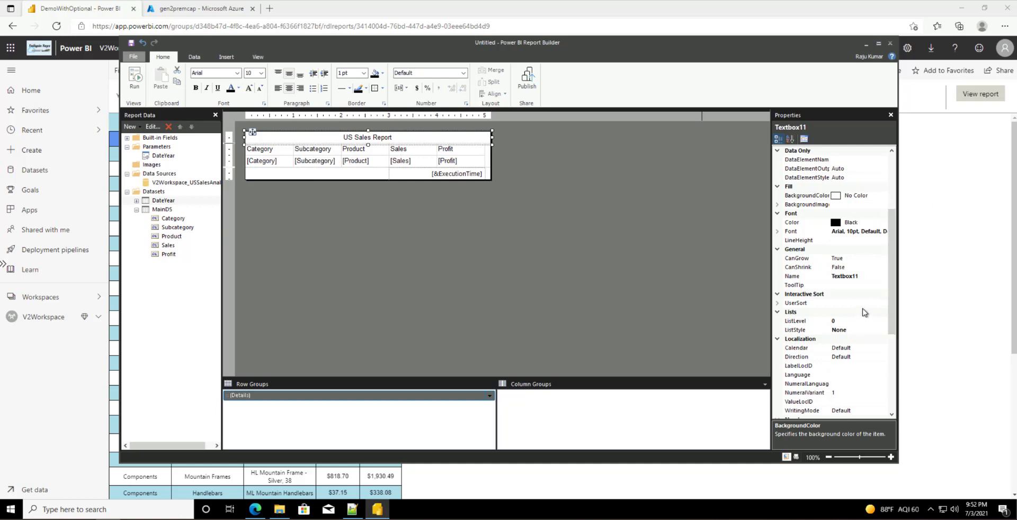
{"action": "left_click", "coordinate": [866, 232]}
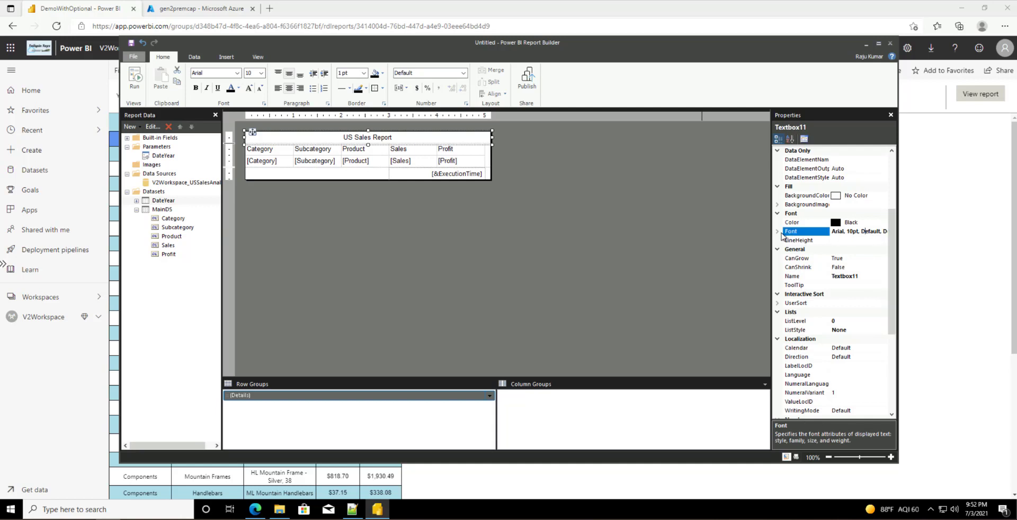
{"action": "left_click", "coordinate": [777, 232]}
{"action": "left_click", "coordinate": [849, 249]}
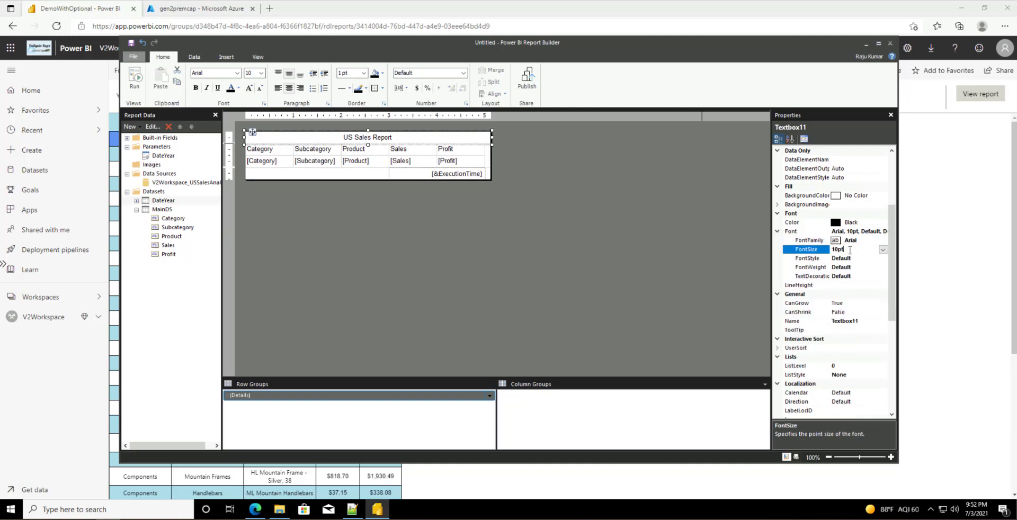
{"action": "key", "text": "Left"}
{"action": "key", "text": "shift+Left"}
{"action": "type", "text": "2"}
{"action": "key", "text": "Return"}
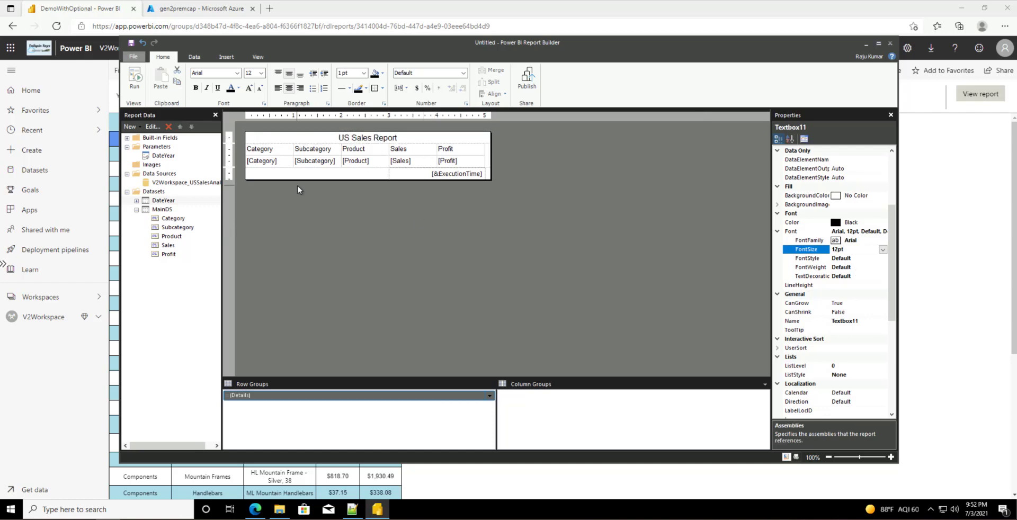
{"action": "left_click", "coordinate": [286, 151]}
{"action": "left_click", "coordinate": [241, 152]}
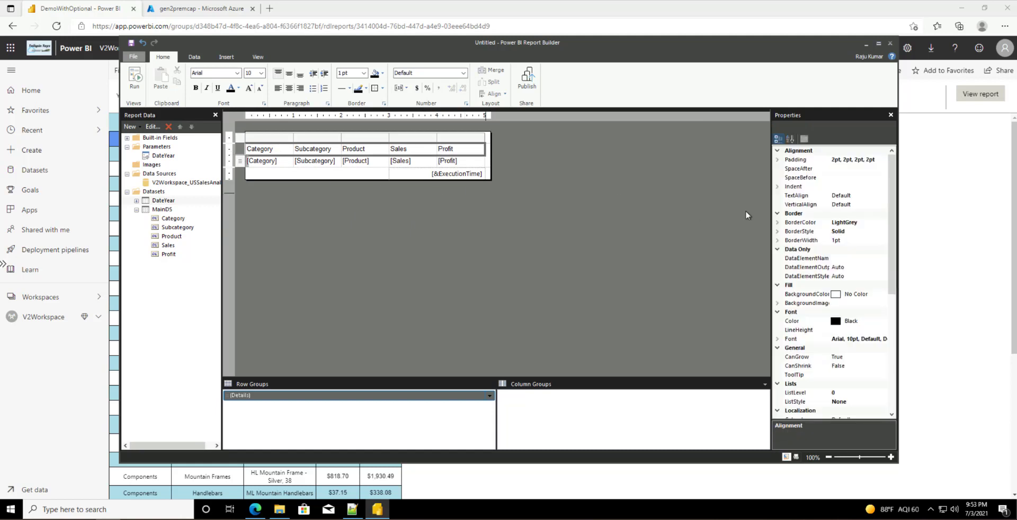
Step: Set the table header row's BackgroundColor to Aqua and its FontSize to 11pt
{"action": "left_click", "coordinate": [875, 295]}
{"action": "left_click", "coordinate": [882, 294]}
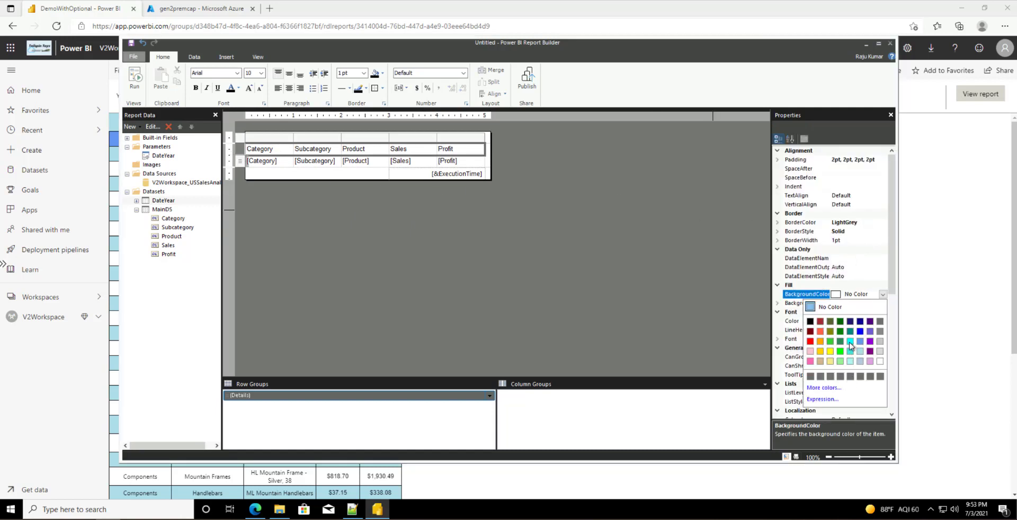
{"action": "left_click", "coordinate": [849, 341]}
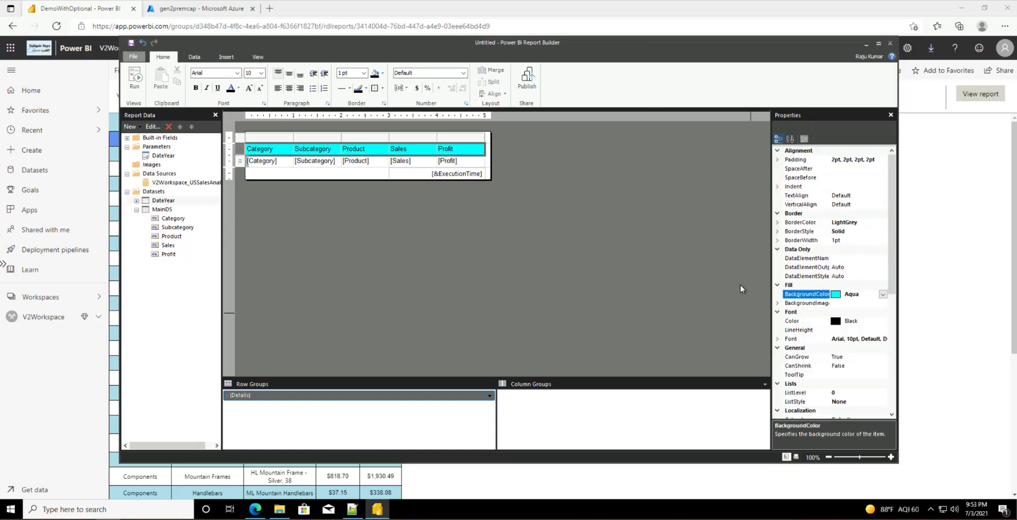
{"action": "double_click", "coordinate": [866, 340]}
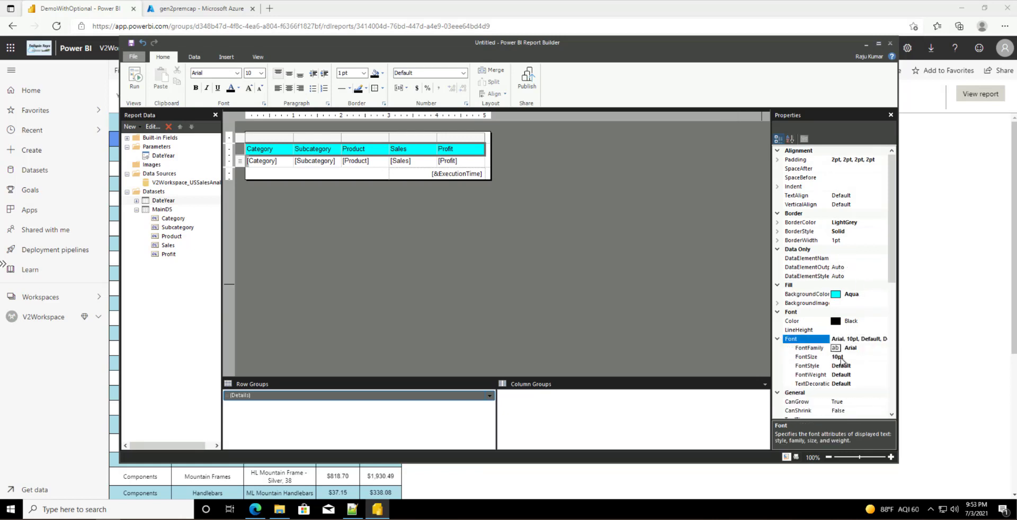
{"action": "left_click", "coordinate": [840, 358]}
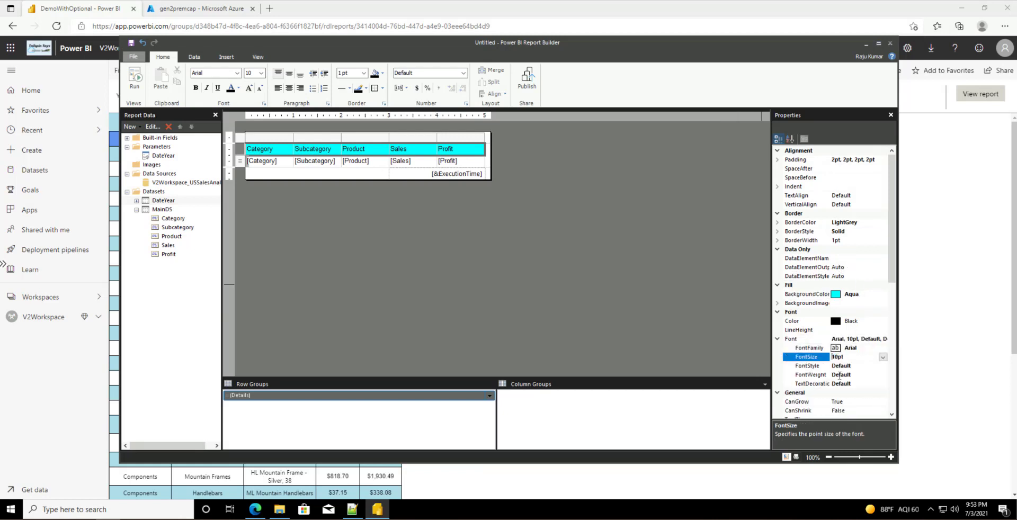
{"action": "type", "text": "1"}
{"action": "key", "text": "Return"}
{"action": "left_click", "coordinate": [239, 161]}
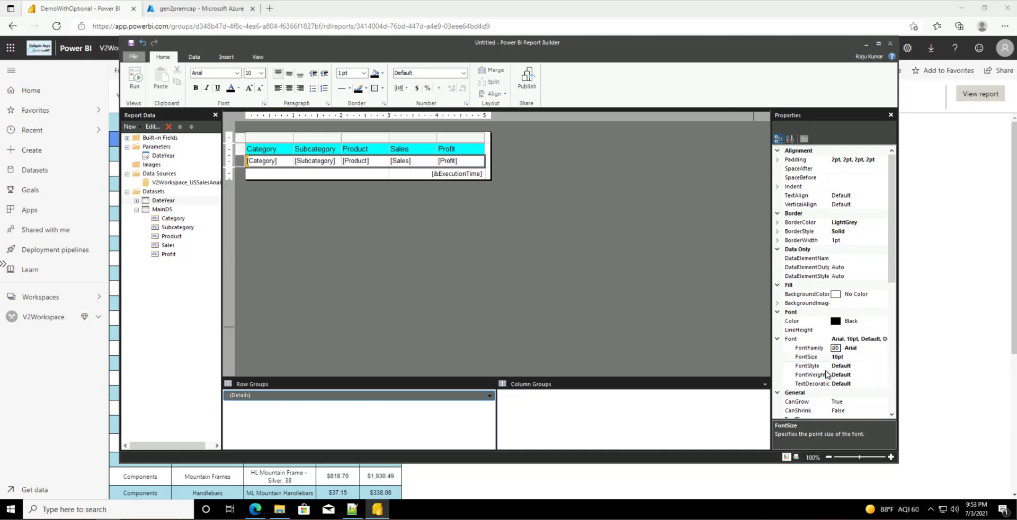
{"action": "left_click", "coordinate": [838, 357]}
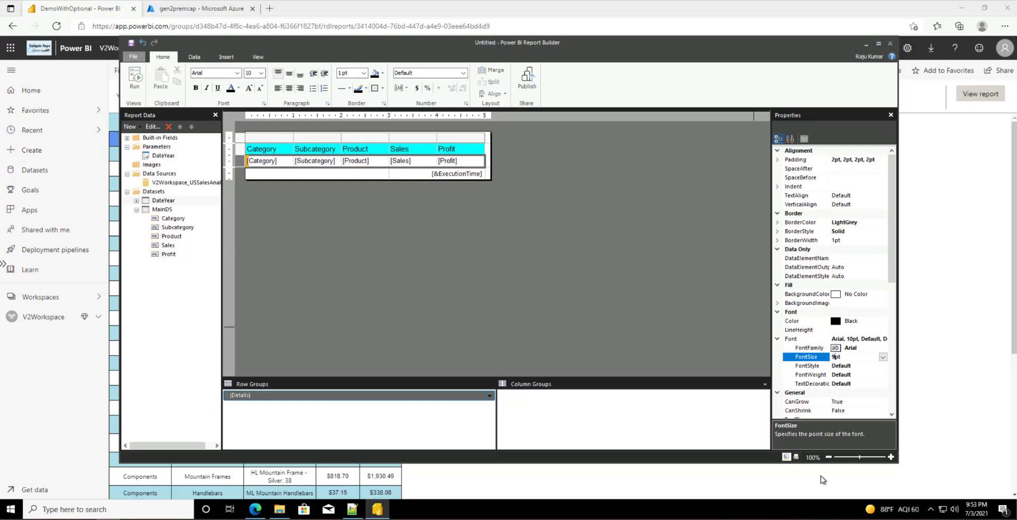
Step: Set the detail row font to 9pt and format the Sales and Profit cells as currency
{"action": "key", "text": "Return"}
{"action": "left_click", "coordinate": [333, 208]}
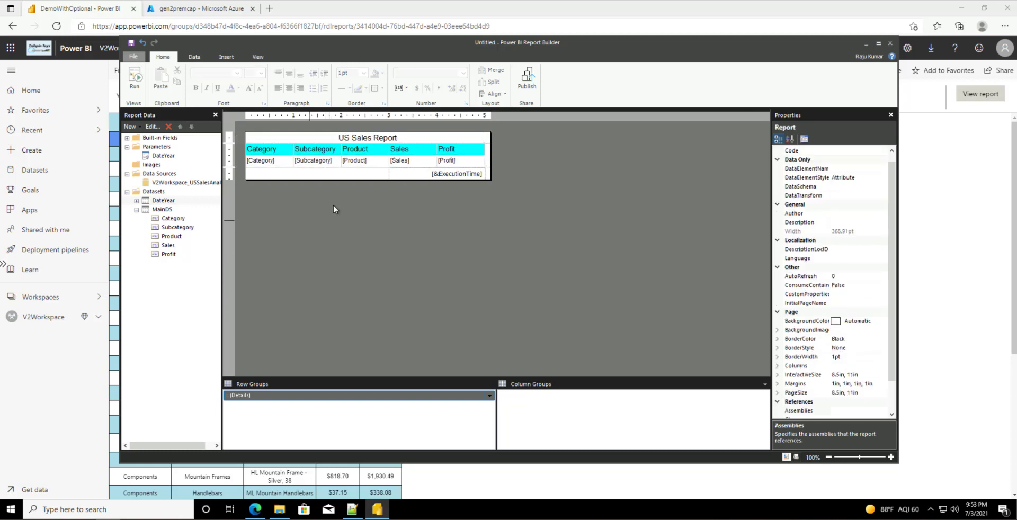
{"action": "left_click", "coordinate": [413, 162]}
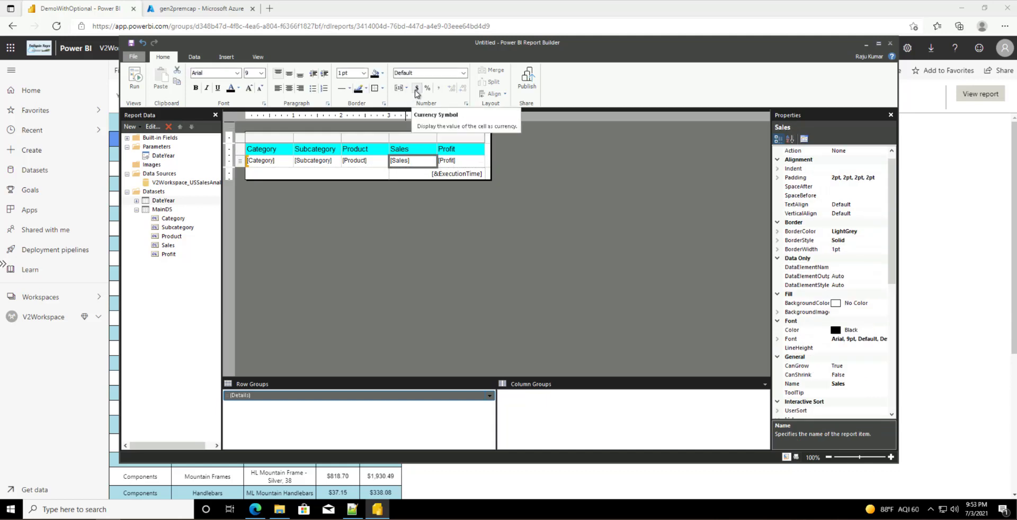
{"action": "left_click", "coordinate": [417, 91]}
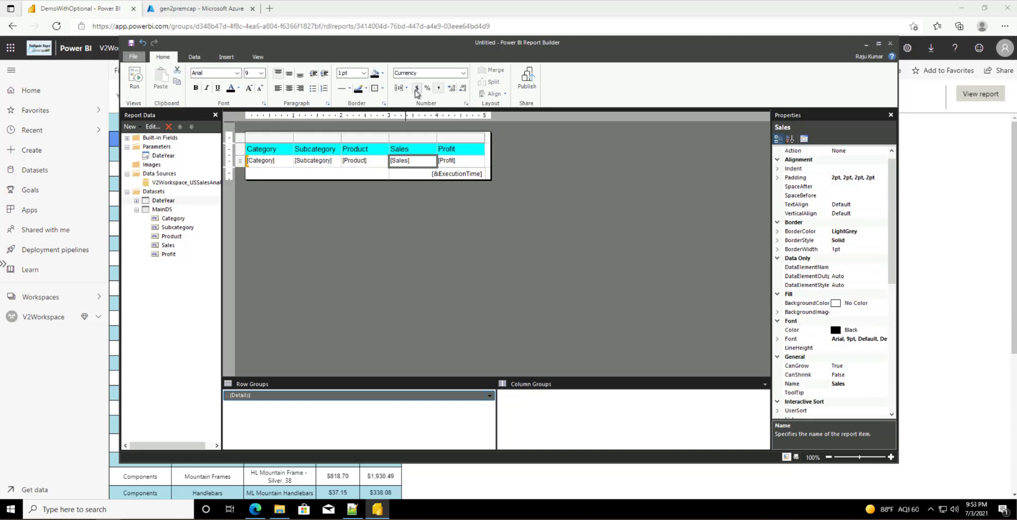
{"action": "left_click", "coordinate": [460, 161]}
{"action": "left_click", "coordinate": [418, 88]}
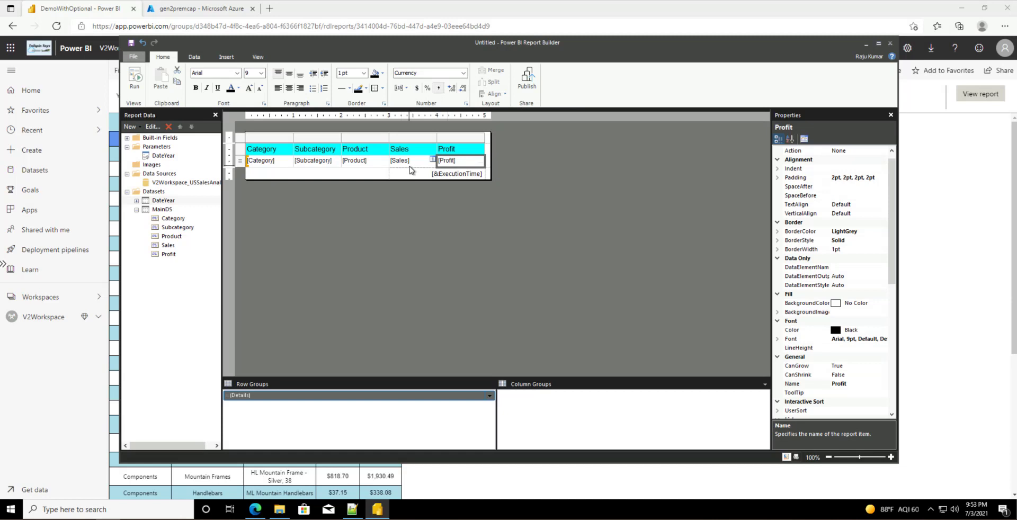
Step: Preview the report's FY2013 data across 27 pages, then return to design view
{"action": "left_click", "coordinate": [309, 180]}
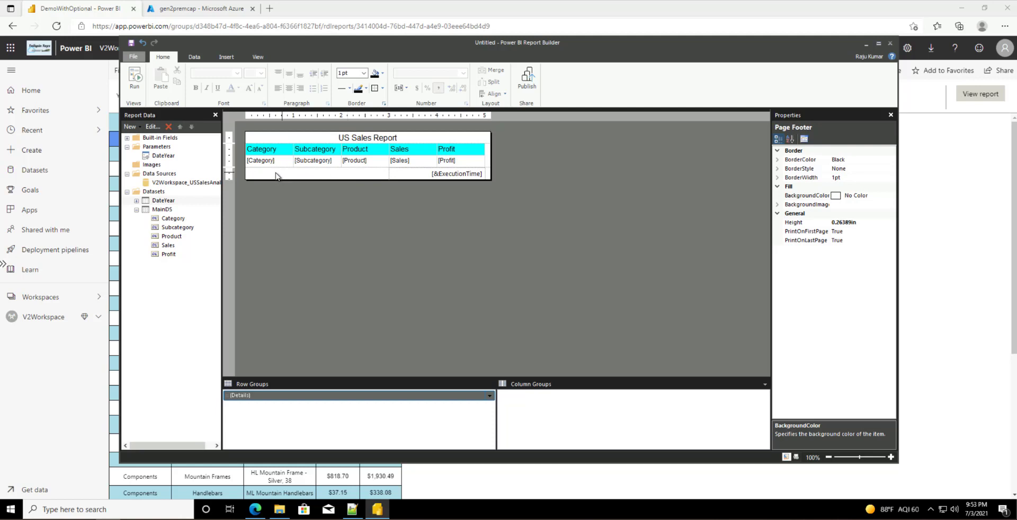
{"action": "left_click", "coordinate": [140, 92]}
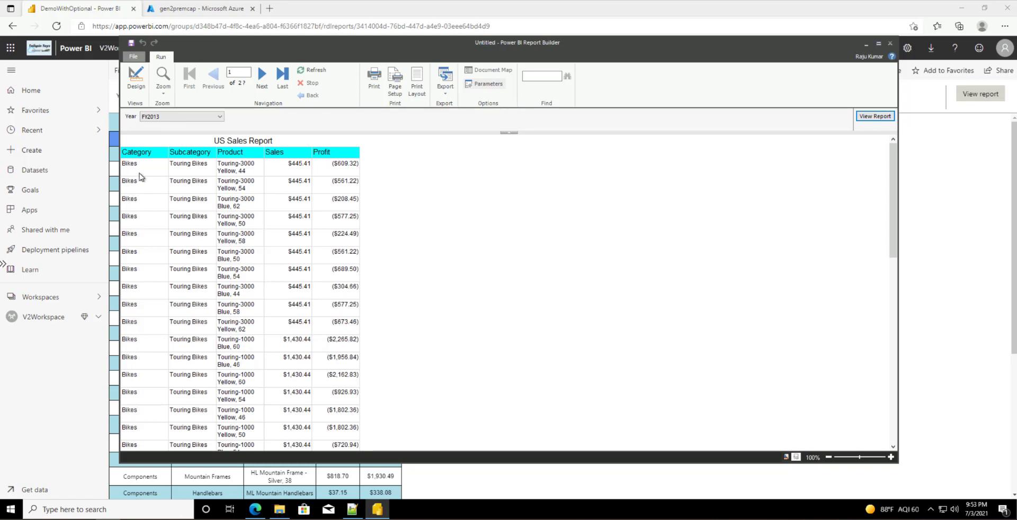
{"action": "left_click", "coordinate": [136, 79]}
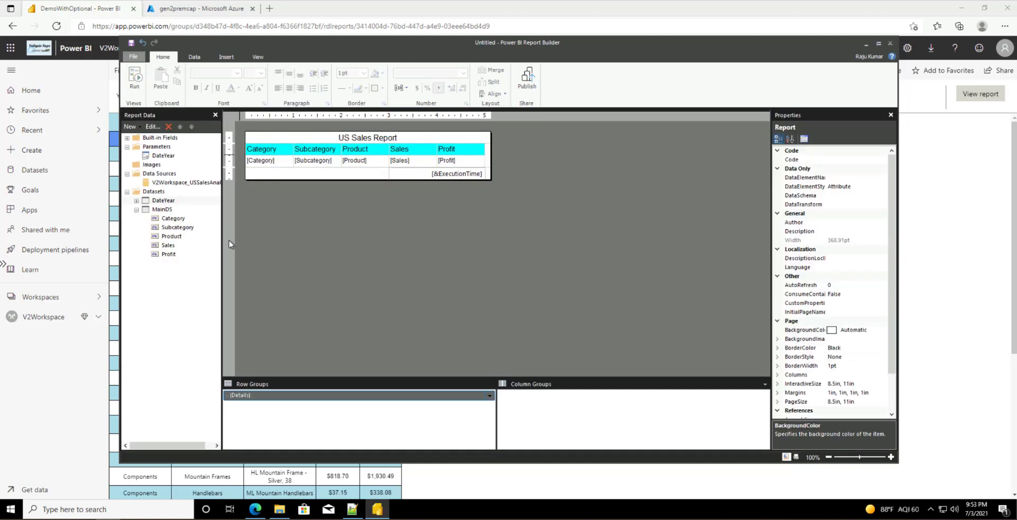
Step: Set the detail row background to =iif(rownumber(nothing) mod 2,"LightBlue","White")
{"action": "left_click", "coordinate": [256, 167]}
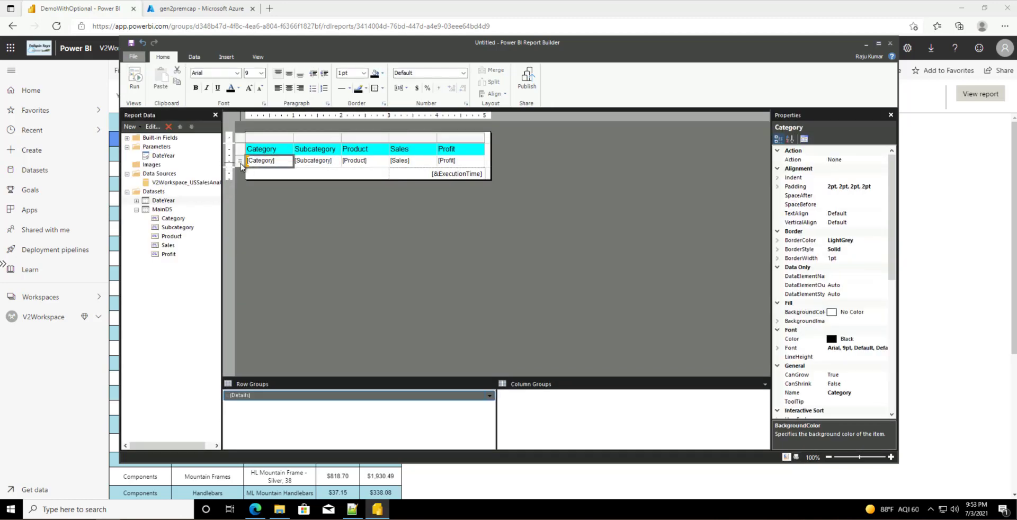
{"action": "left_click", "coordinate": [241, 164]}
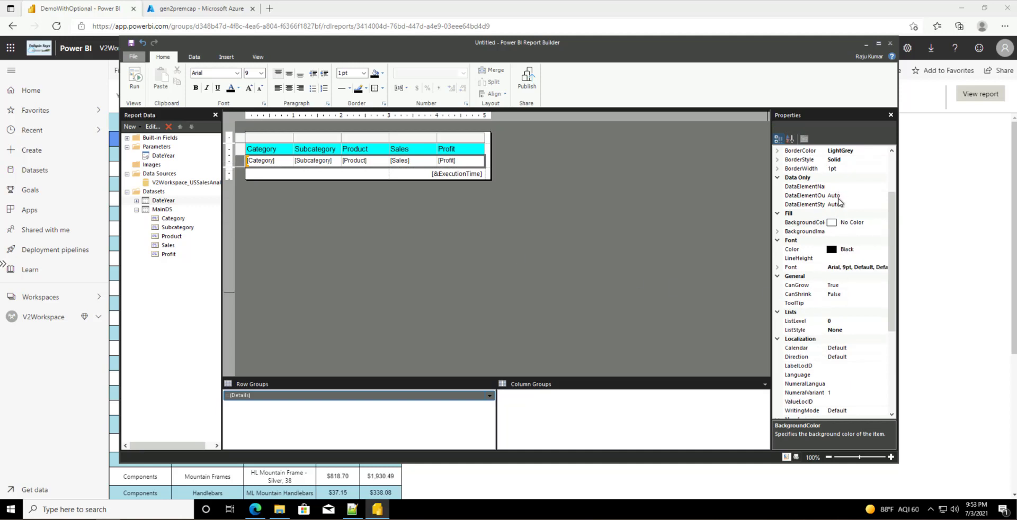
{"action": "left_click", "coordinate": [879, 223]}
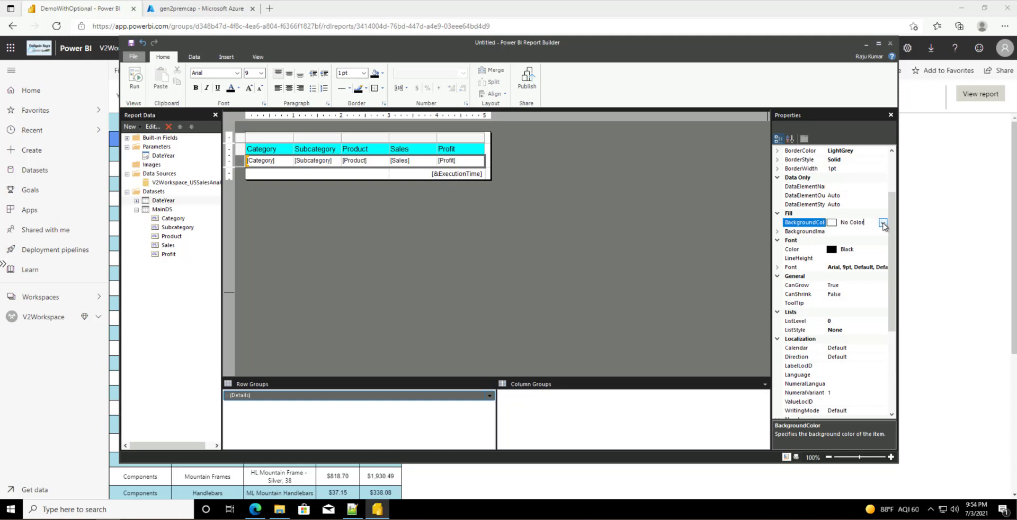
{"action": "left_click", "coordinate": [882, 223]}
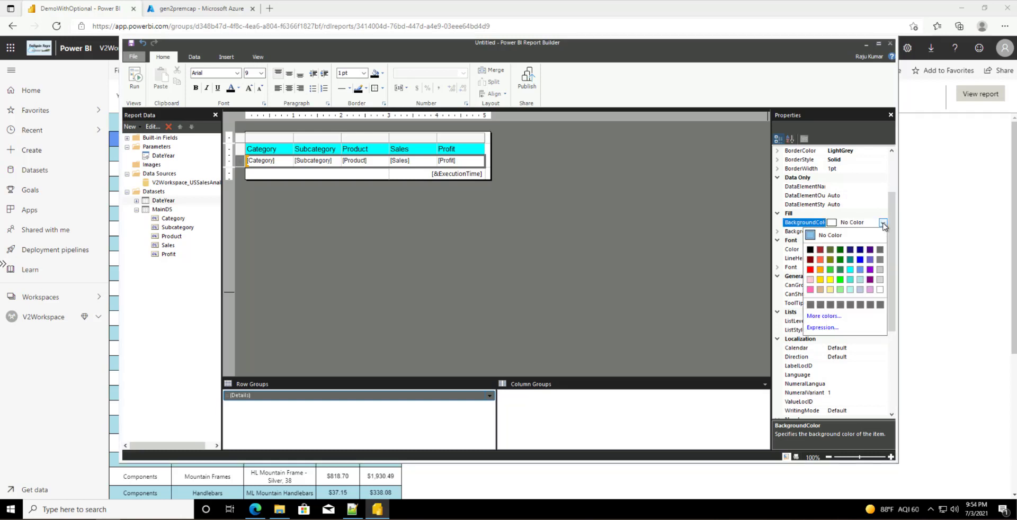
{"action": "left_click", "coordinate": [819, 328]}
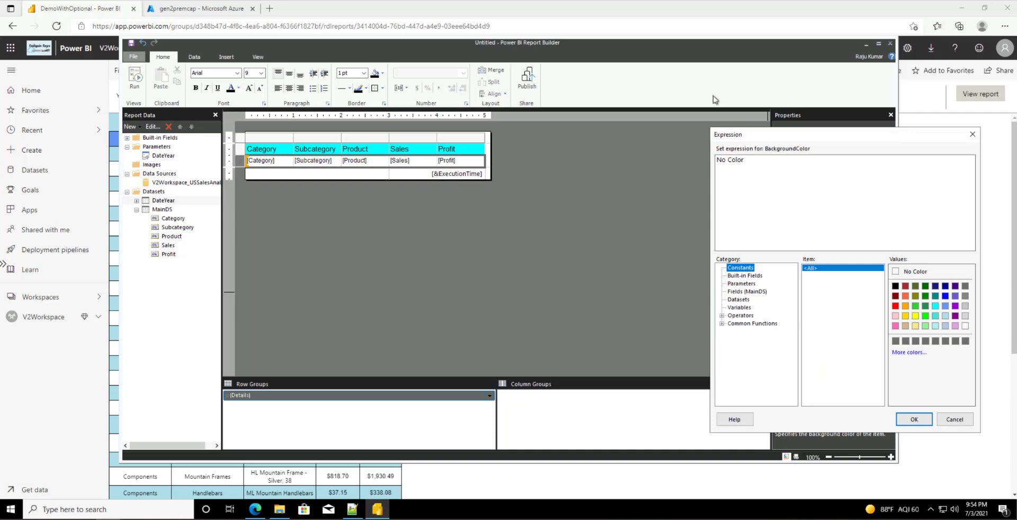
{"action": "left_click_drag", "start_coordinate": [771, 137], "coordinate": [414, 190]}
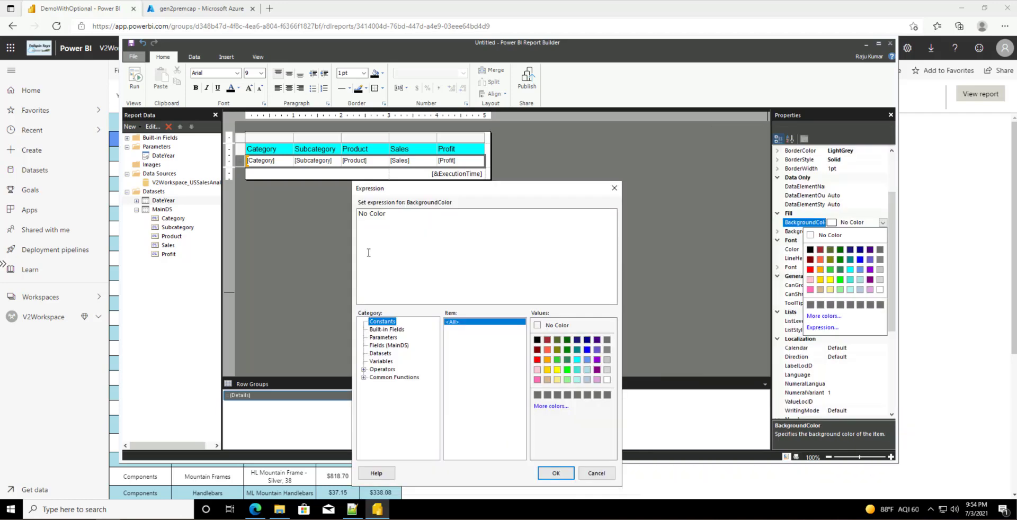
{"action": "left_click", "coordinate": [377, 212]}
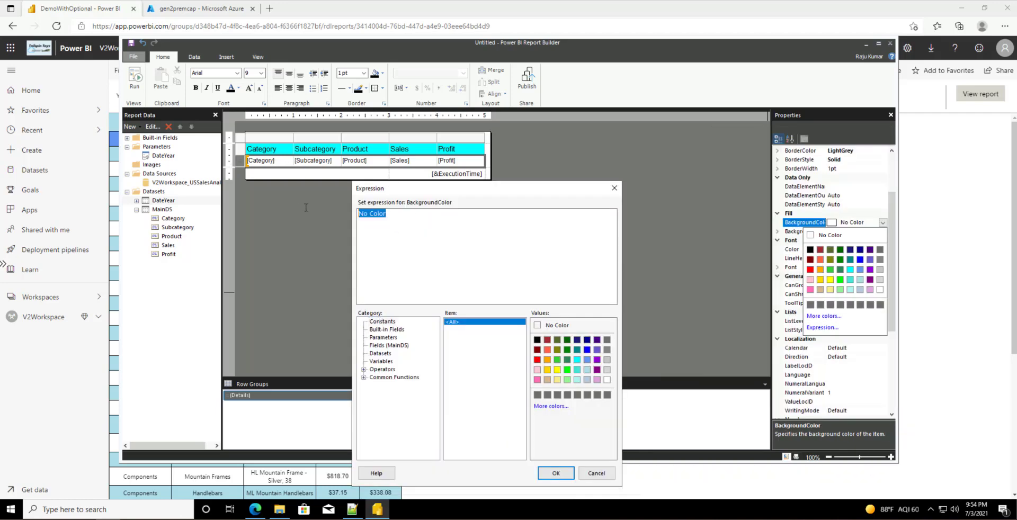
{"action": "type", "text": "=iif(rownumber(nothing"}
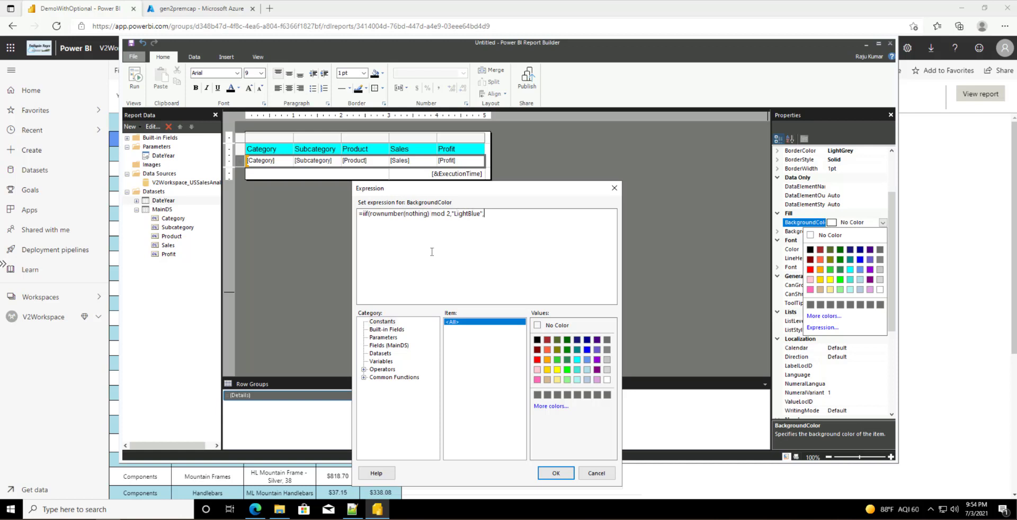
{"action": "type", "text": "White\""}
{"action": "left_click", "coordinate": [563, 476]}
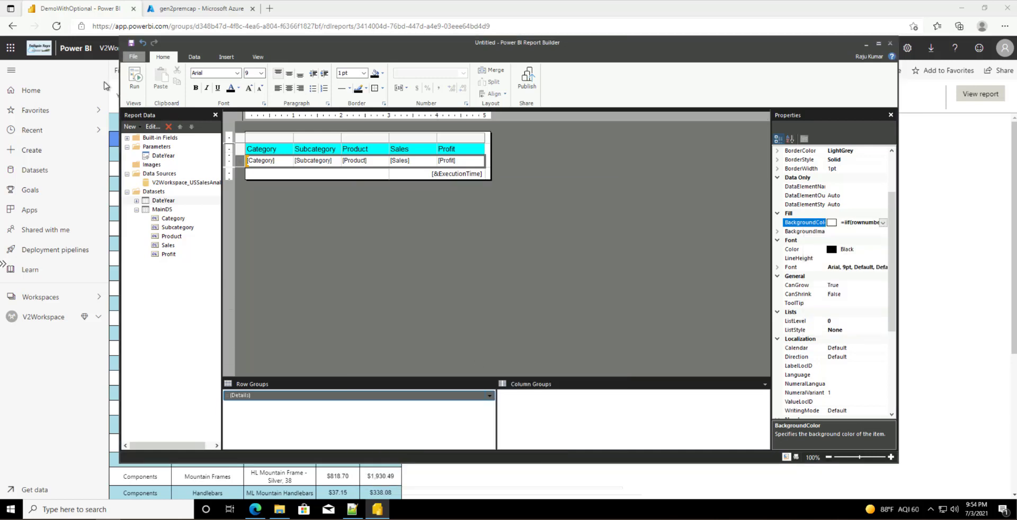
Step: Preview the alternating LightBlue and White rows, then return to design view
{"action": "left_click", "coordinate": [135, 77]}
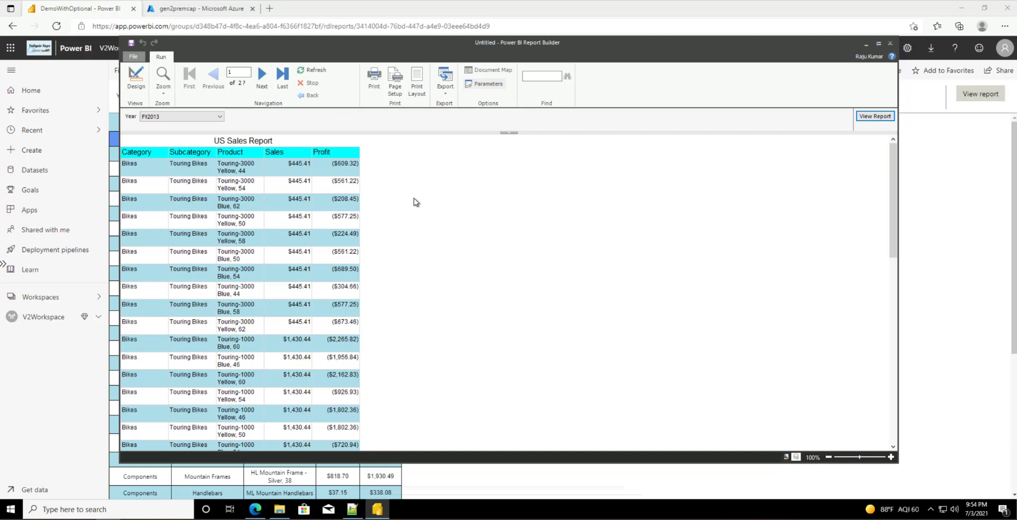
{"action": "left_click", "coordinate": [138, 89]}
{"action": "left_click", "coordinate": [405, 140]}
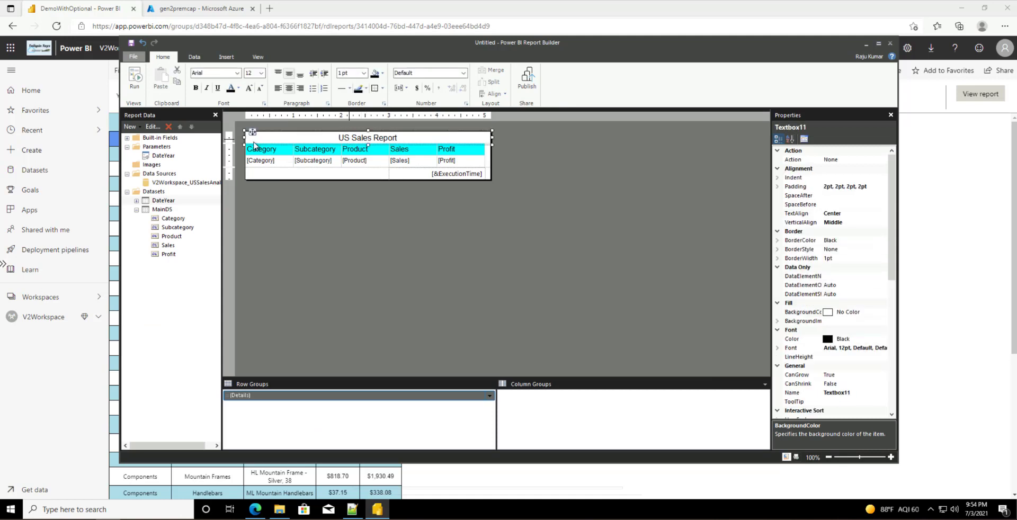
Step: Set the title expression to ="US Sales Report " & Parameters!DateYear.Value(0)
{"action": "right_click", "coordinate": [411, 142]}
{"action": "left_click", "coordinate": [440, 221]}
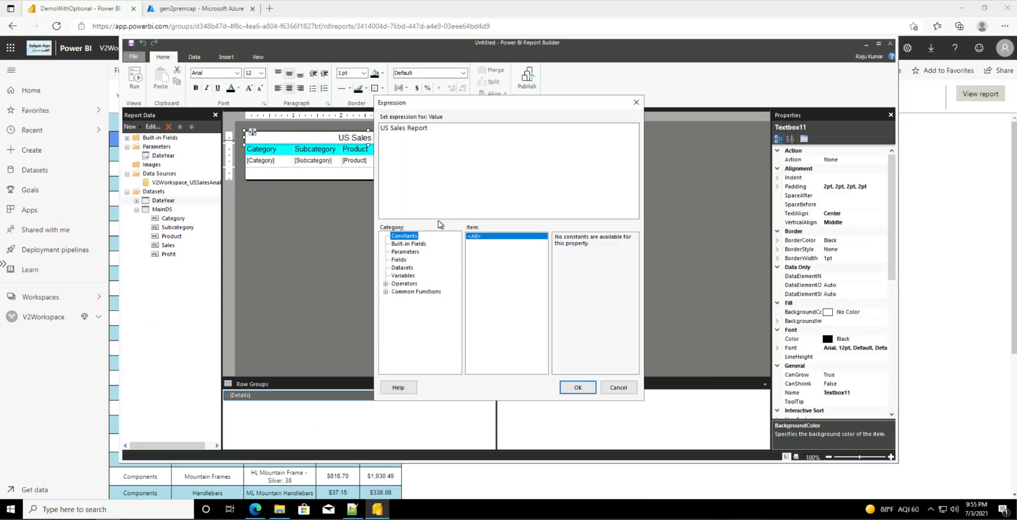
{"action": "left_click", "coordinate": [462, 132]}
{"action": "type", "text": "="}
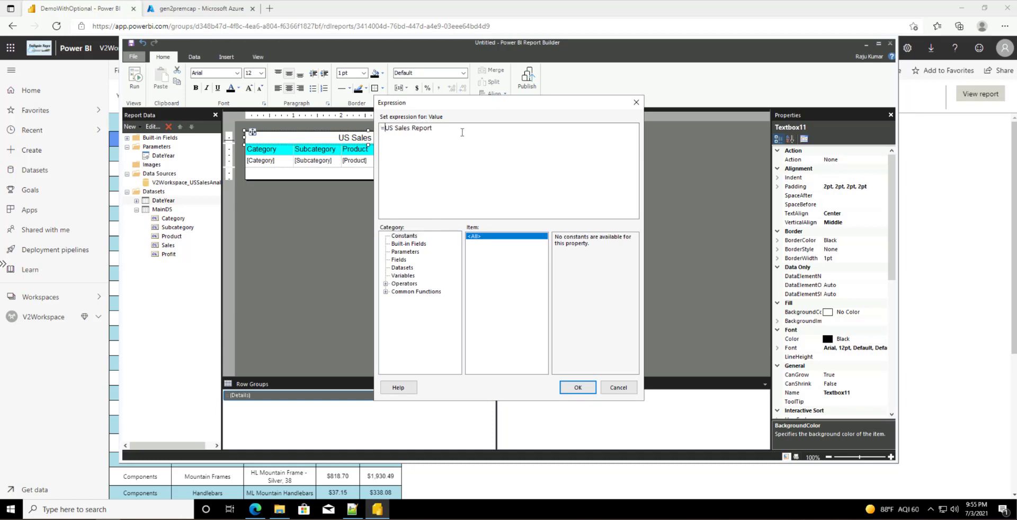
{"action": "type", "text": "\""}
{"action": "type", "text": "\" &"}
{"action": "left_click", "coordinate": [405, 252]}
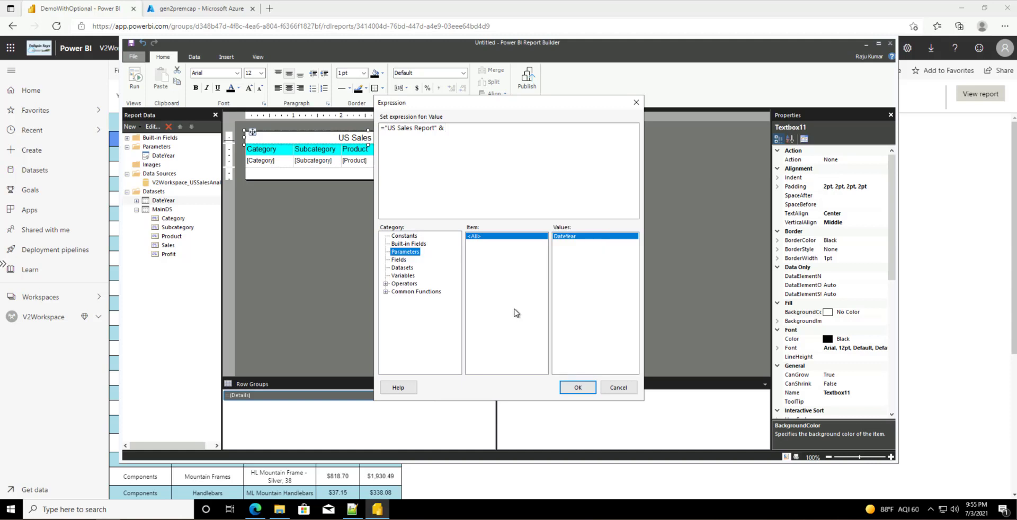
{"action": "double_click", "coordinate": [573, 236]}
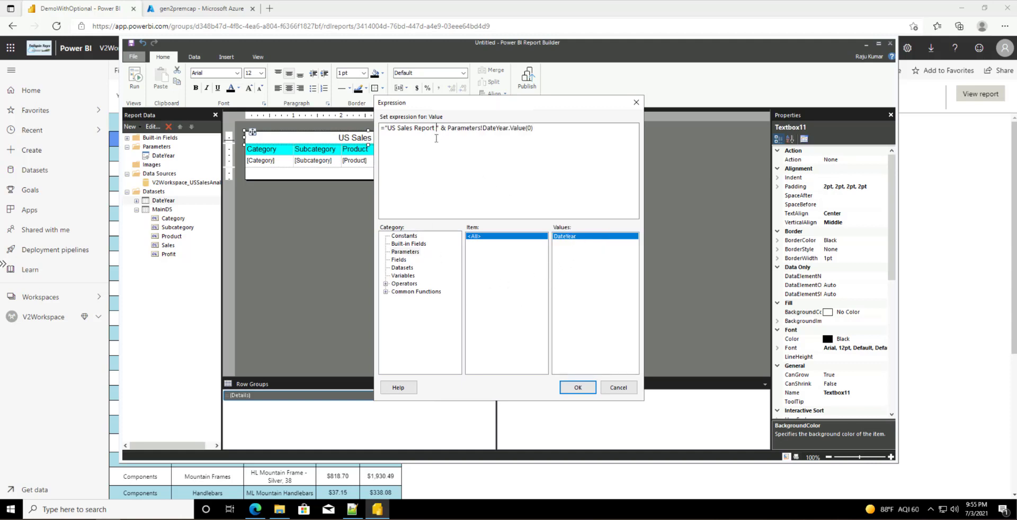
{"action": "left_click", "coordinate": [562, 388]}
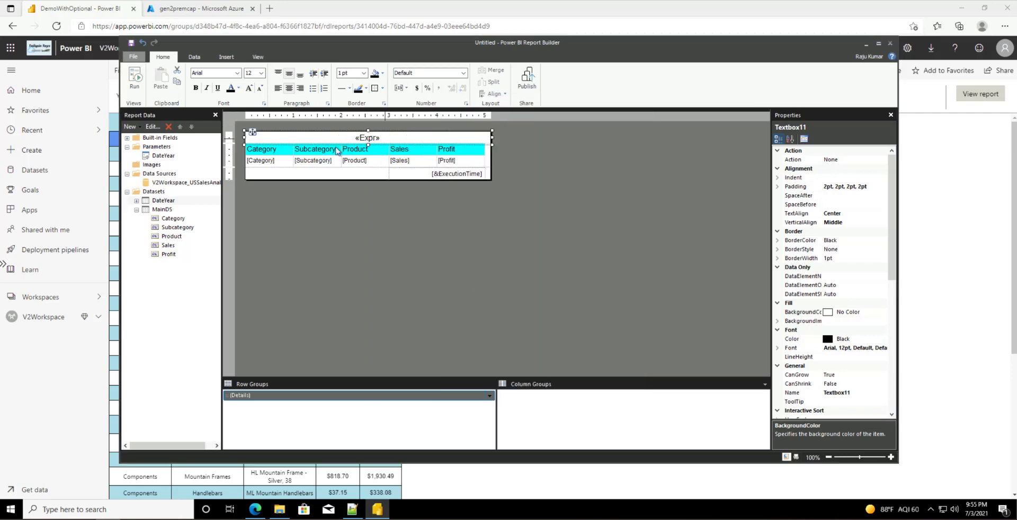
Step: Run the report to confirm the title reads 'US Sales Report FY2013', then return to design
{"action": "left_click", "coordinate": [128, 84]}
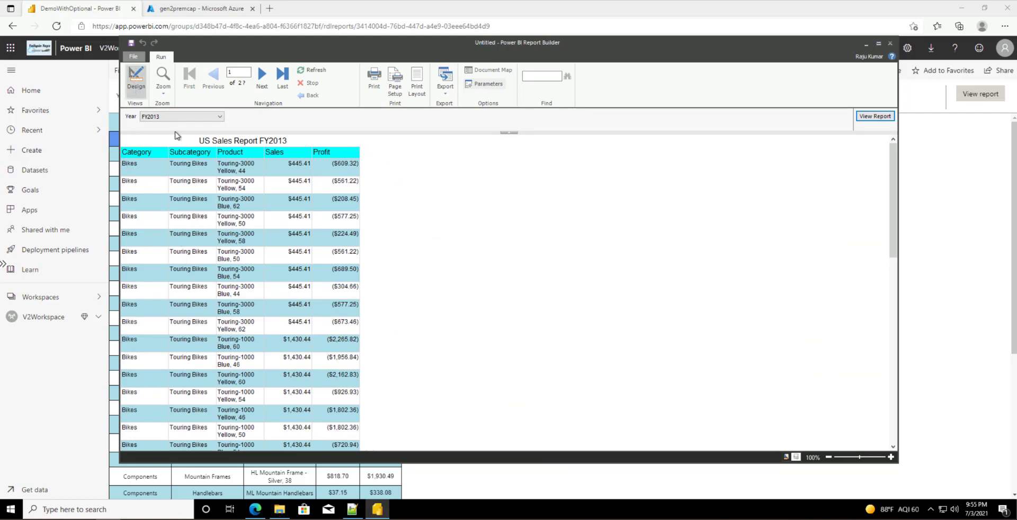
{"action": "left_click", "coordinate": [136, 78]}
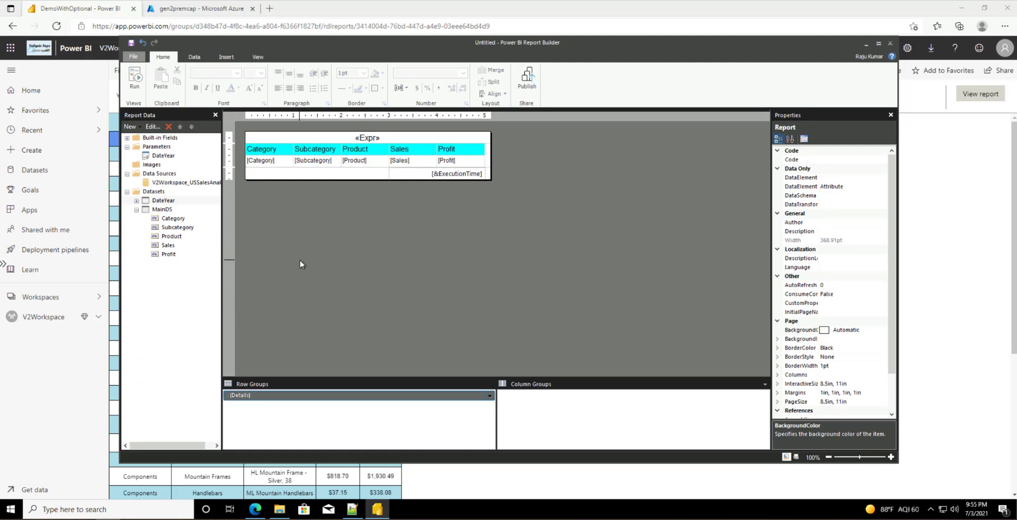
{"action": "left_click", "coordinate": [284, 511]}
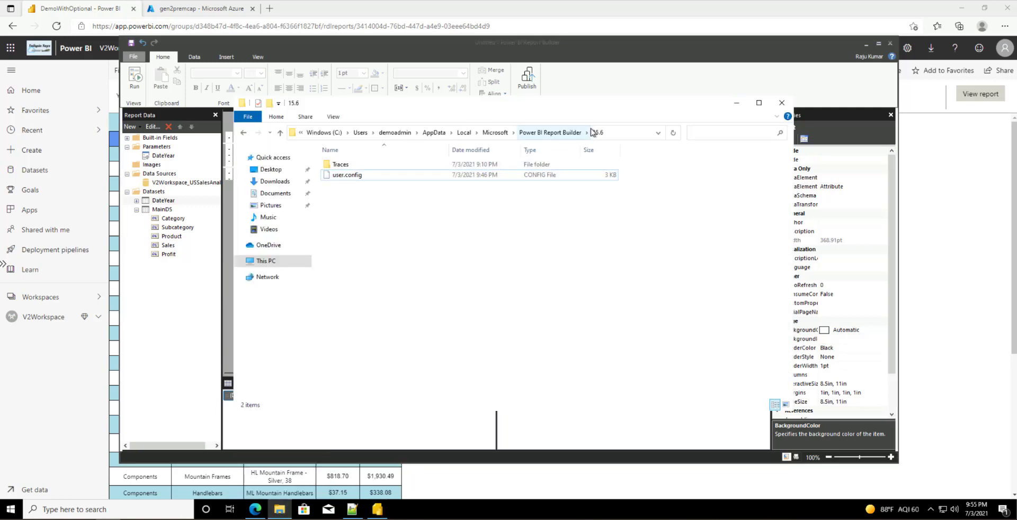
Step: Go to the Users folder and your profile folder, and confirm hidden items are shown
{"action": "left_click", "coordinate": [620, 137]}
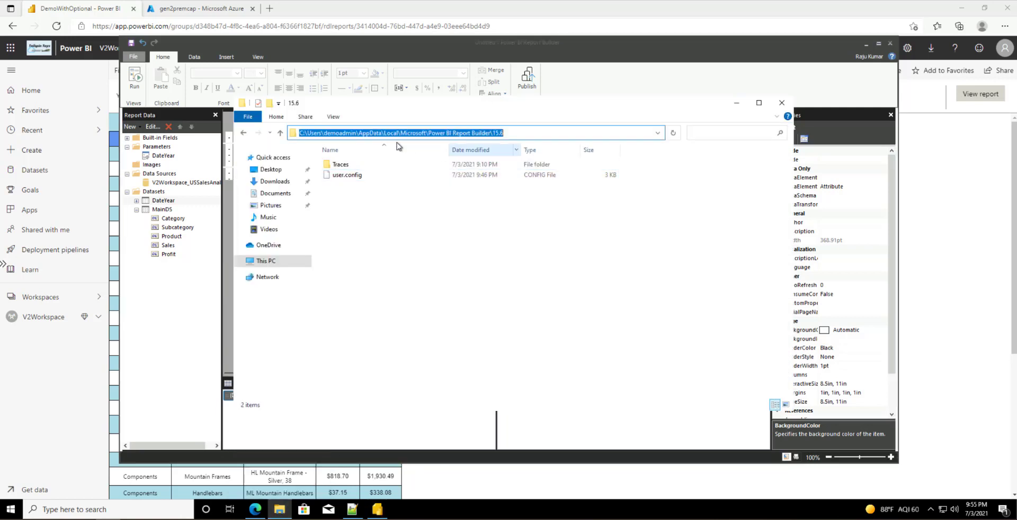
{"action": "left_click", "coordinate": [538, 133]}
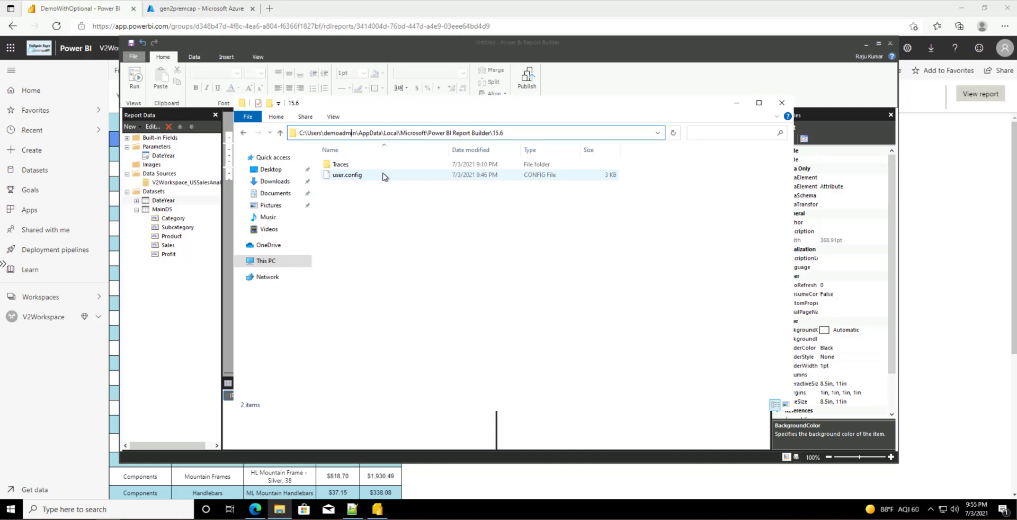
{"action": "key", "text": "shift+End"}
{"action": "key", "text": "BackSpace"}
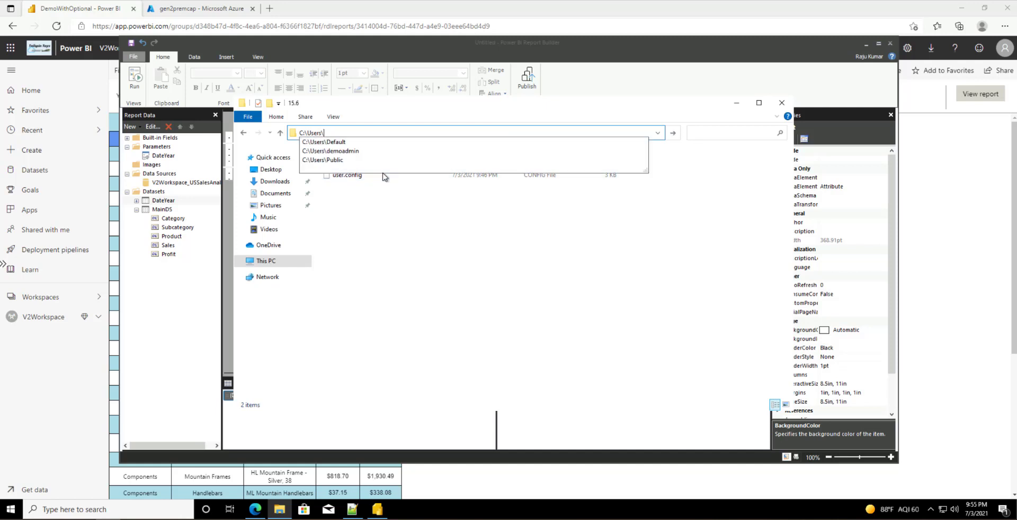
{"action": "key", "text": "Return"}
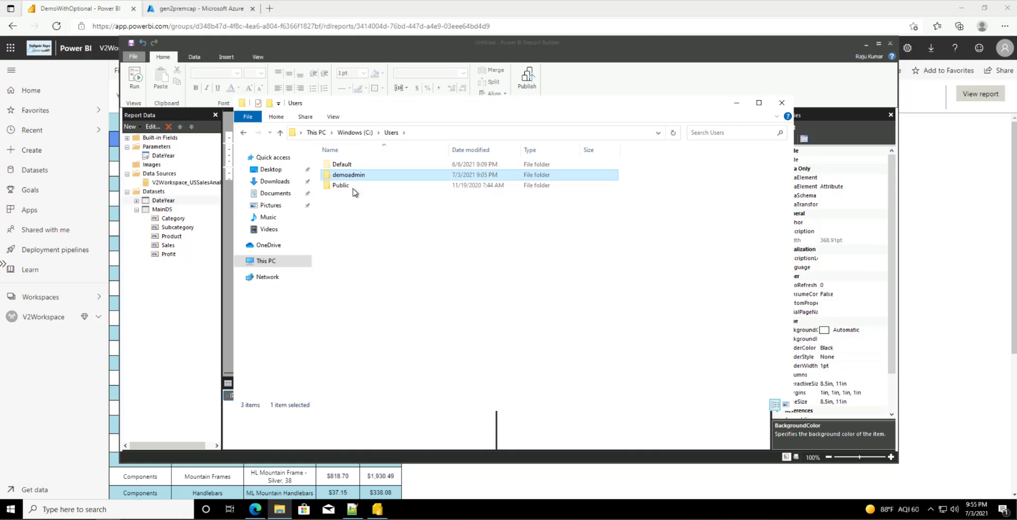
{"action": "key", "text": "Return"}
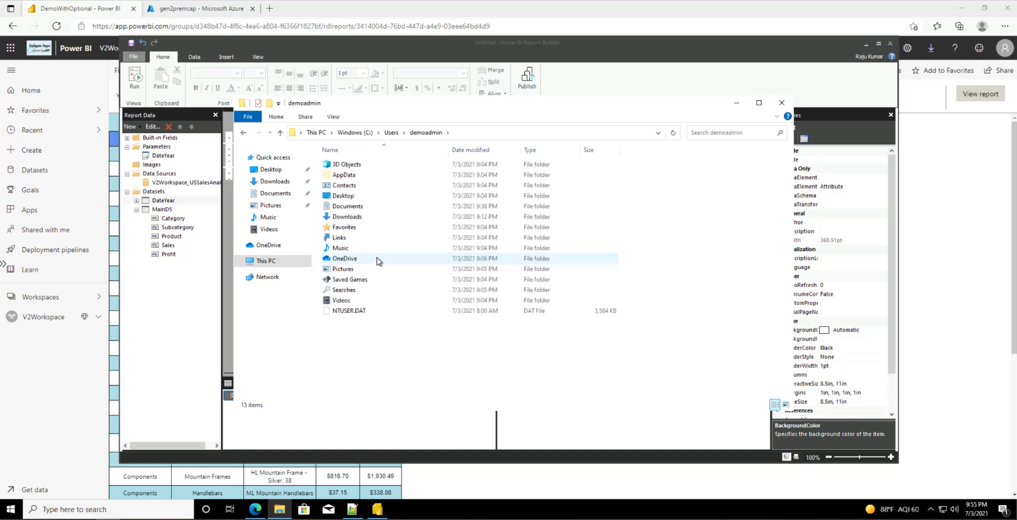
{"action": "double_click", "coordinate": [341, 177]}
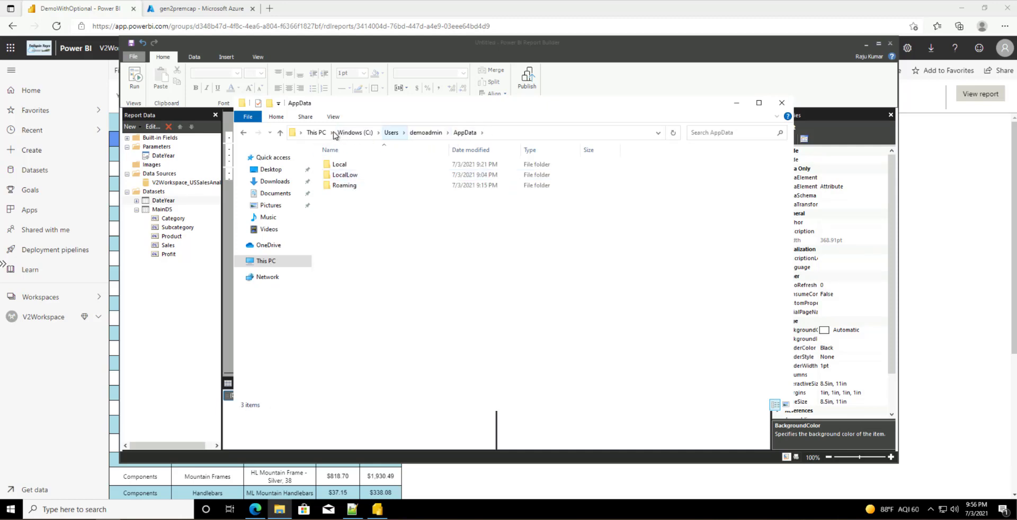
{"action": "left_click", "coordinate": [425, 133]}
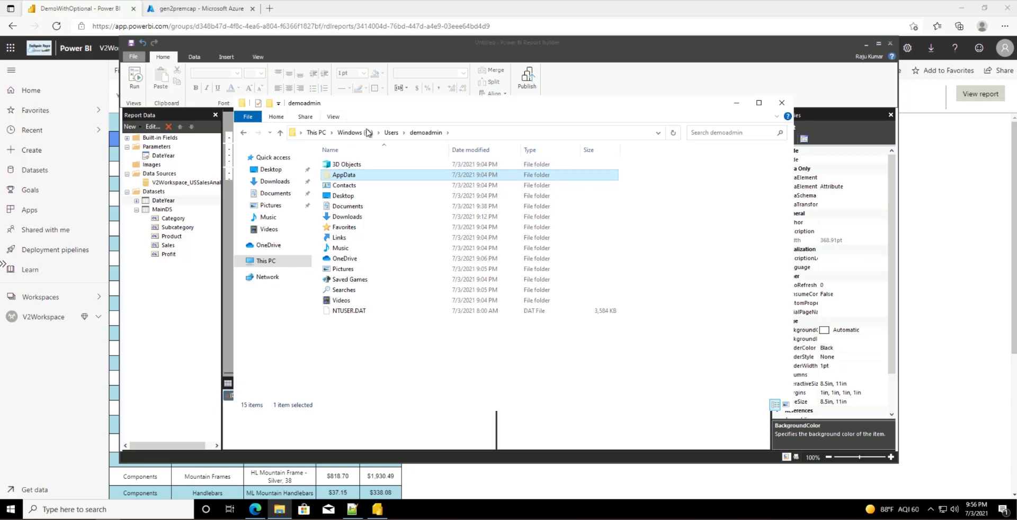
{"action": "left_click", "coordinate": [333, 117]}
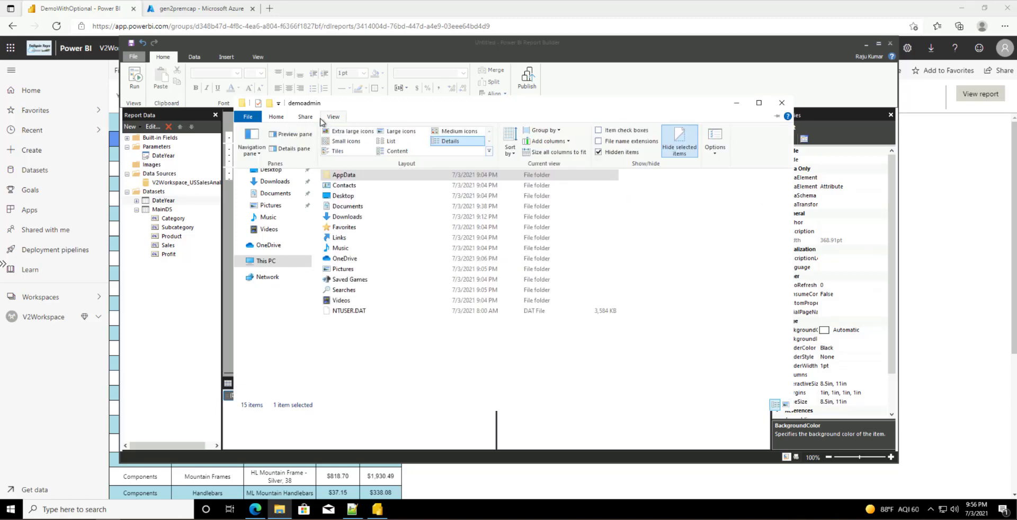
{"action": "left_click", "coordinate": [461, 377]}
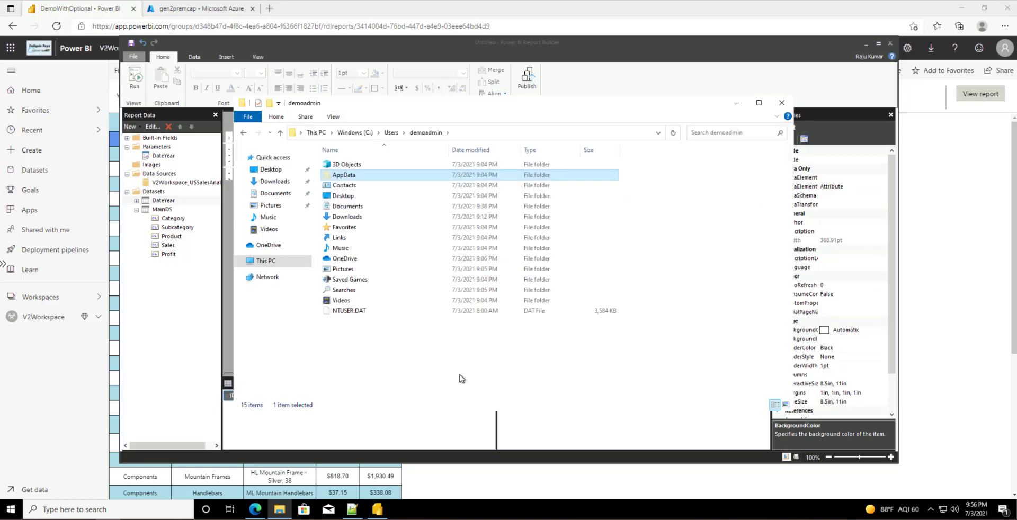
Step: Browse AppData\Local\Microsoft\Power BI Report Builder\15.6 and select user.config
{"action": "double_click", "coordinate": [364, 176]}
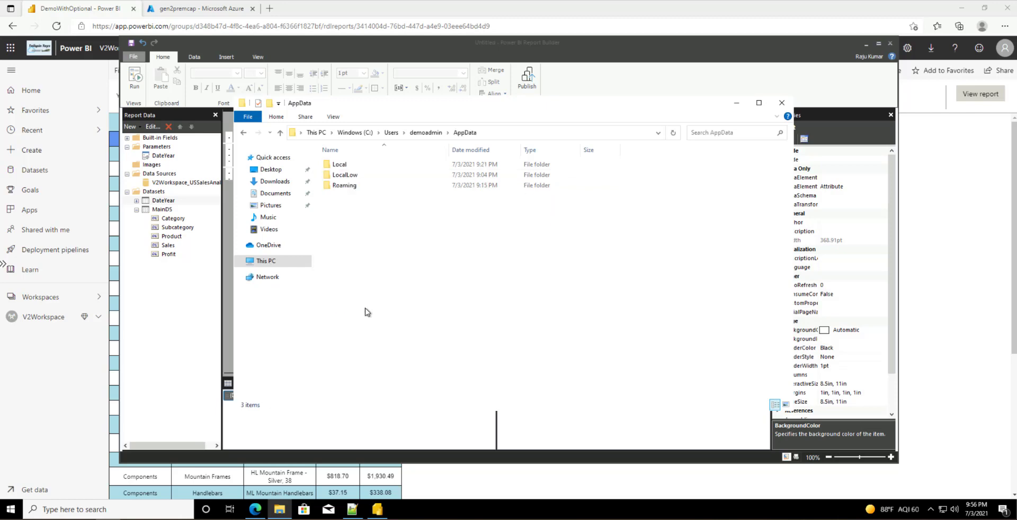
{"action": "double_click", "coordinate": [352, 166]}
{"action": "double_click", "coordinate": [345, 196]}
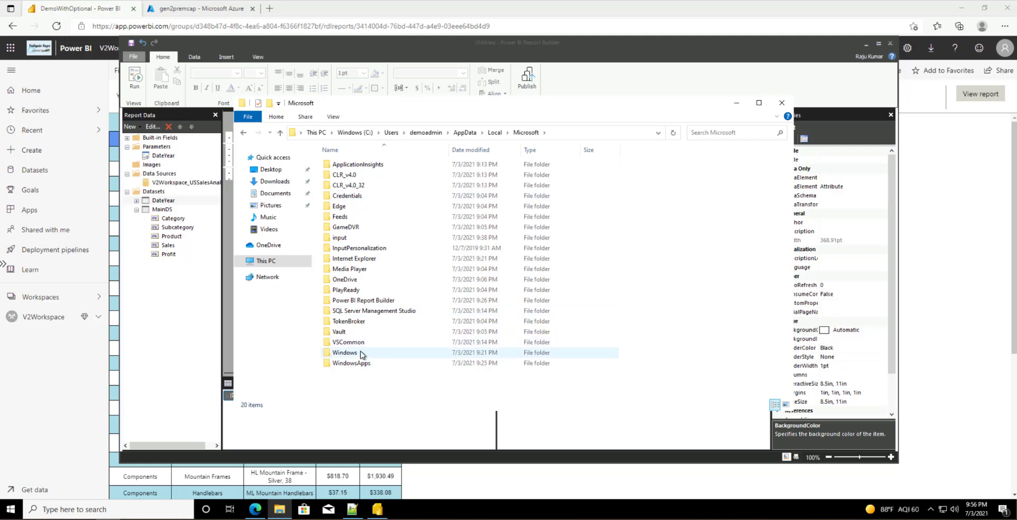
{"action": "double_click", "coordinate": [363, 300]}
{"action": "double_click", "coordinate": [337, 165]}
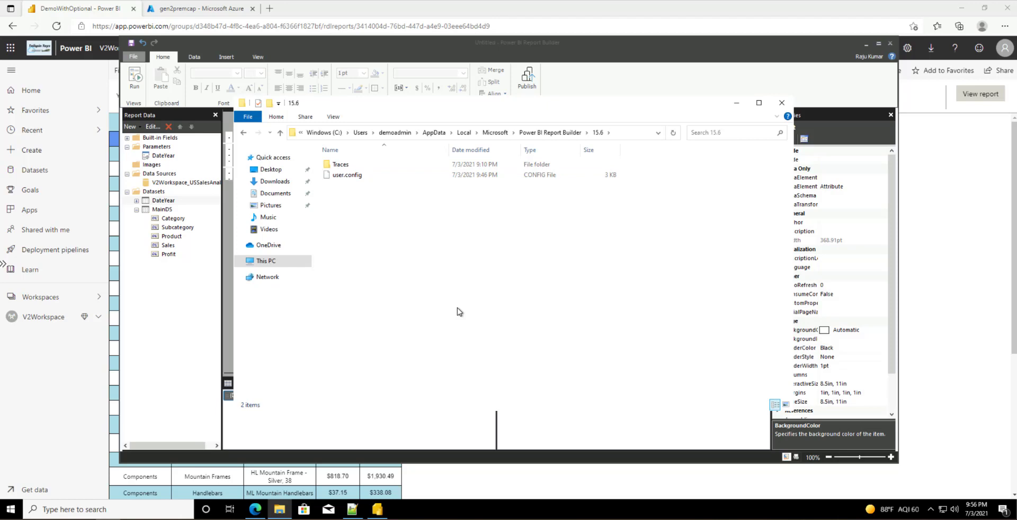
{"action": "left_click", "coordinate": [356, 178]}
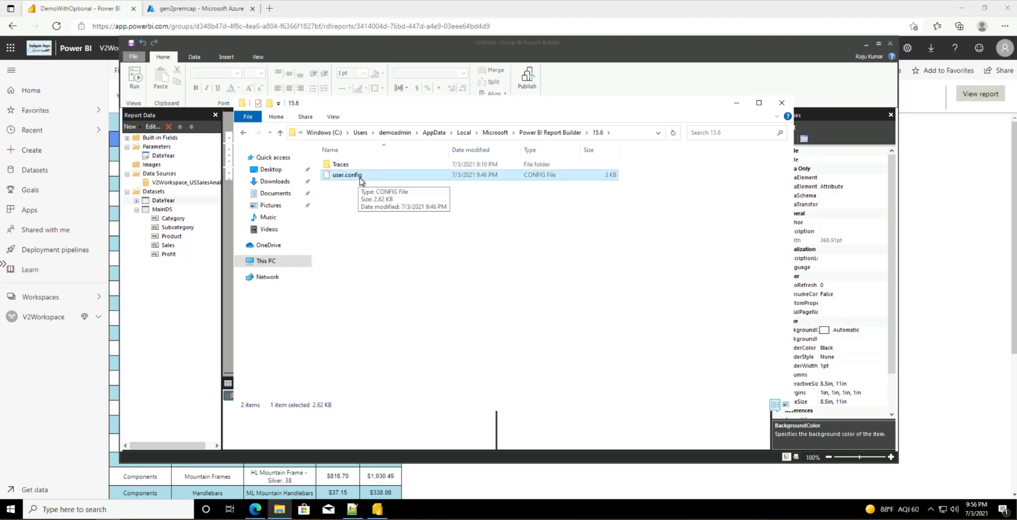
{"action": "right_click", "coordinate": [360, 180]}
Step: Change LoggingTraceLevel from Info to Verbose in user.config and save it
{"action": "left_click", "coordinate": [394, 196]}
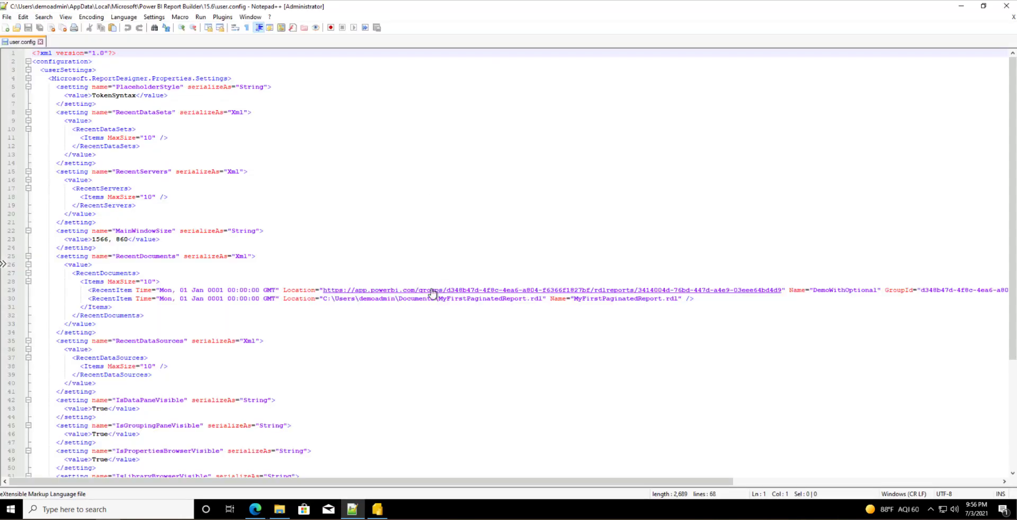
{"action": "scroll", "coordinate": [302, 216], "scroll_direction": "down", "scroll_amount": 6}
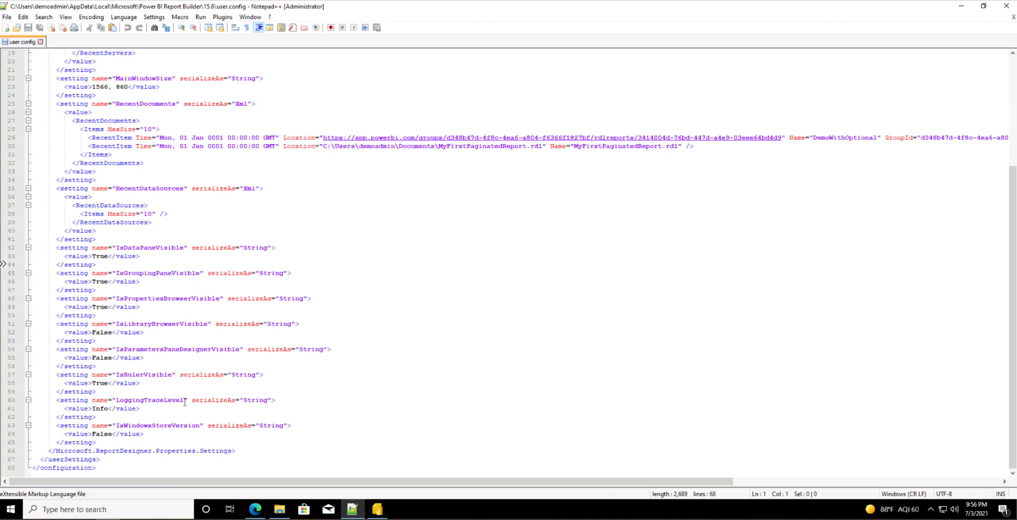
{"action": "left_click", "coordinate": [108, 408]}
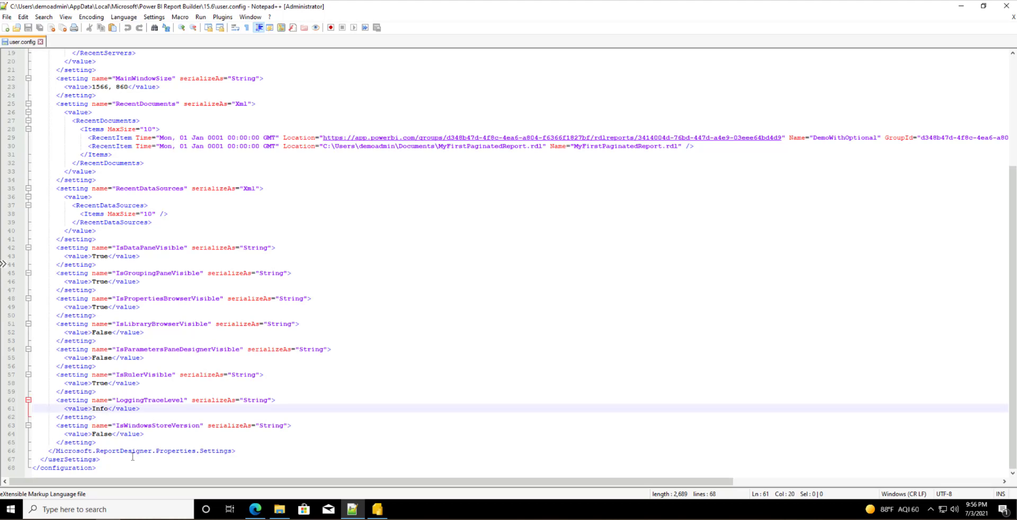
{"action": "key", "text": "ctrl+shift+Left"}
{"action": "type", "text": "Verbose"}
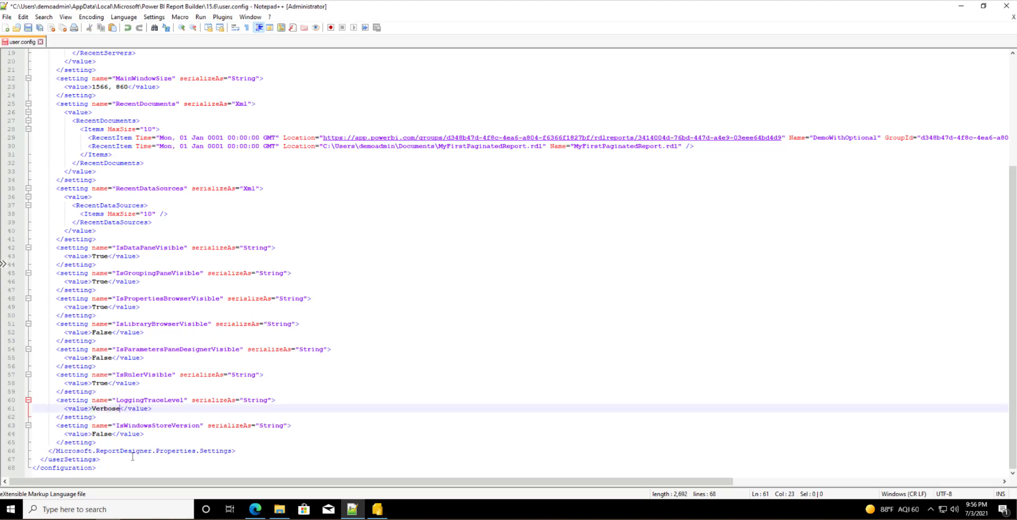
{"action": "key", "text": "ctrl+s"}
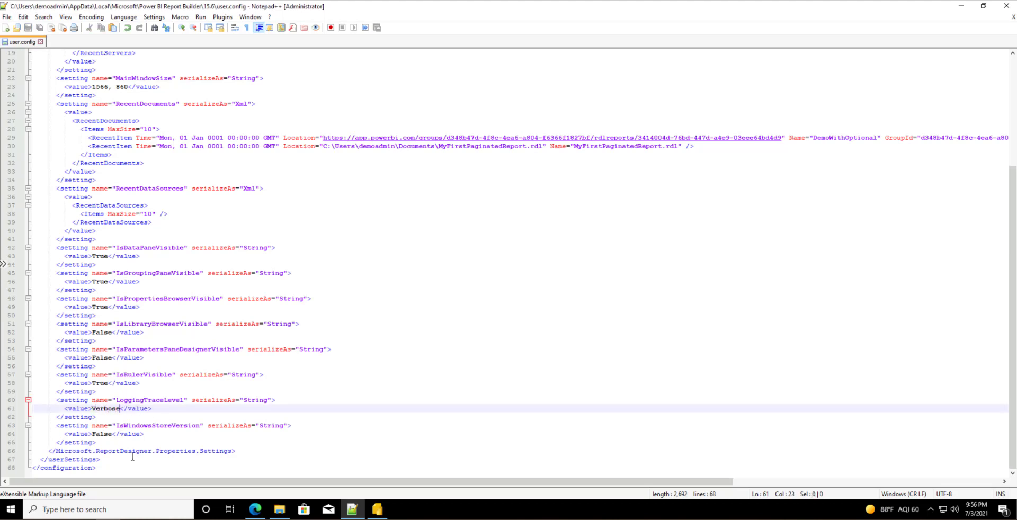
{"action": "left_click", "coordinate": [40, 41]}
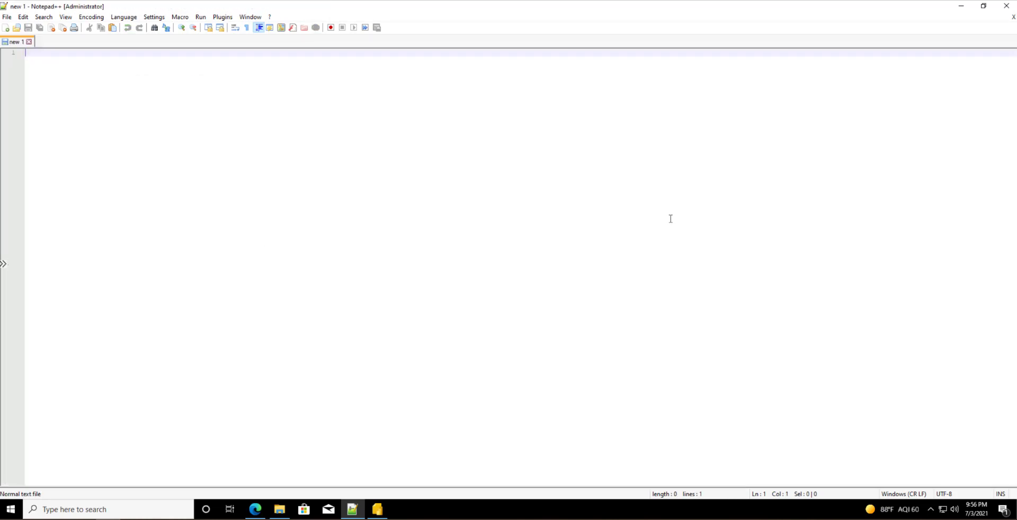
{"action": "left_click", "coordinate": [961, 7]}
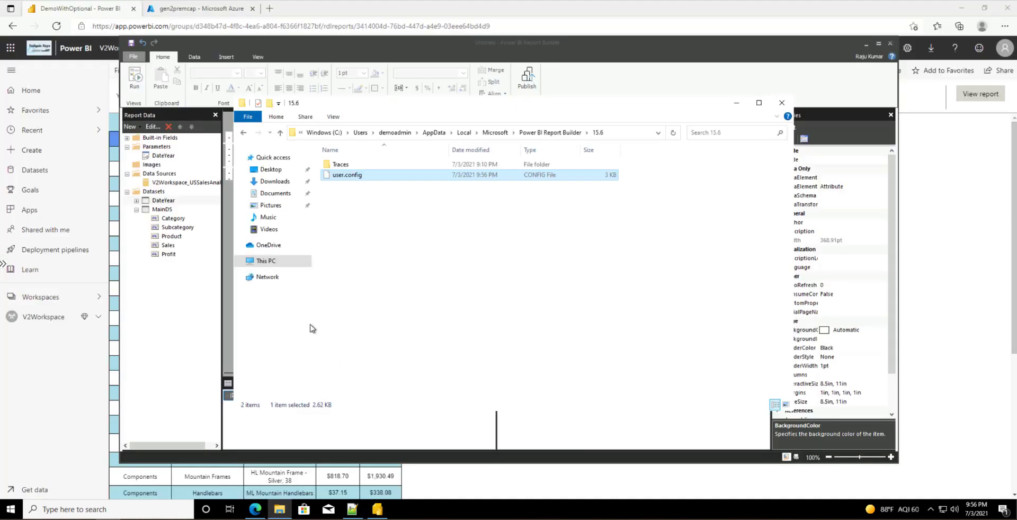
Step: Reopen user.config to verify LoggingTraceLevel now reads Verbose, then return to Report Builder
{"action": "right_click", "coordinate": [347, 176]}
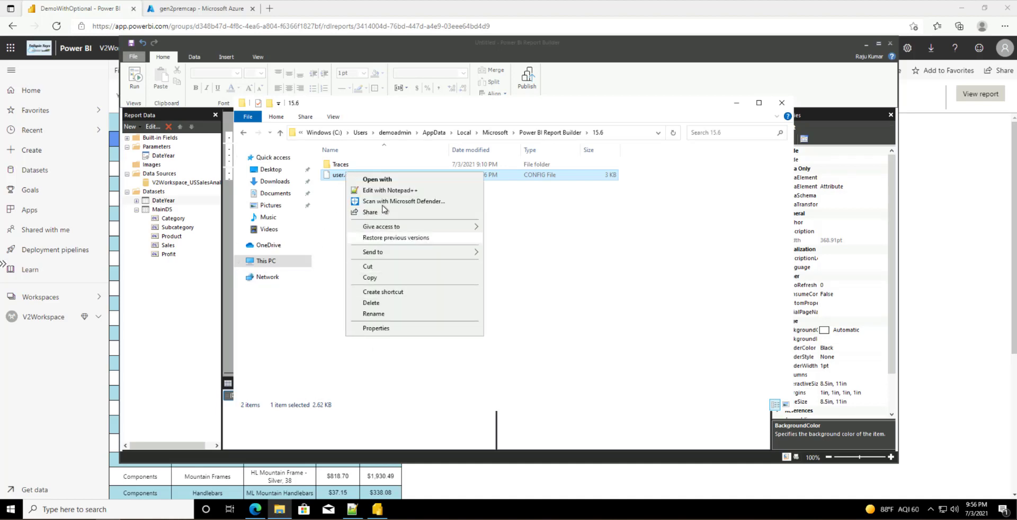
{"action": "left_click", "coordinate": [381, 190]}
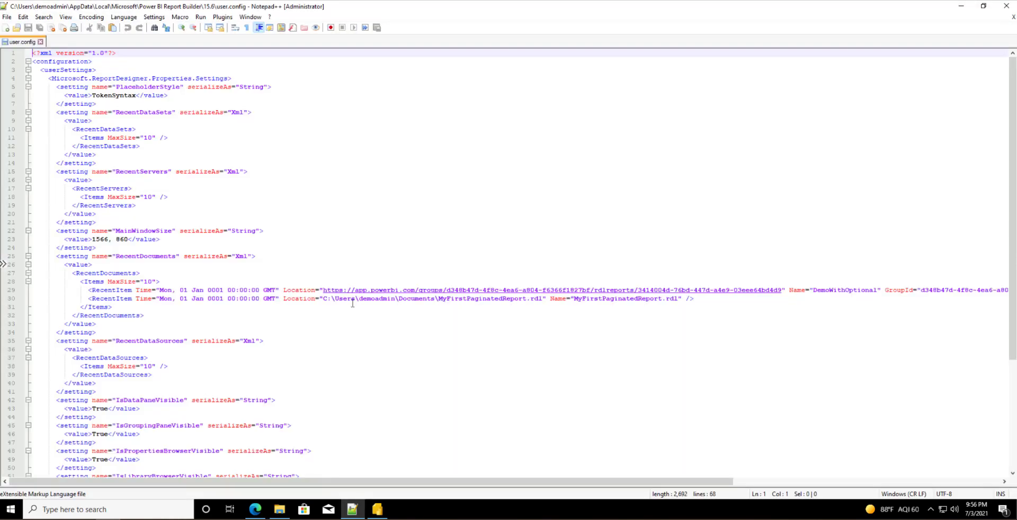
{"action": "key", "text": "ctrl+End"}
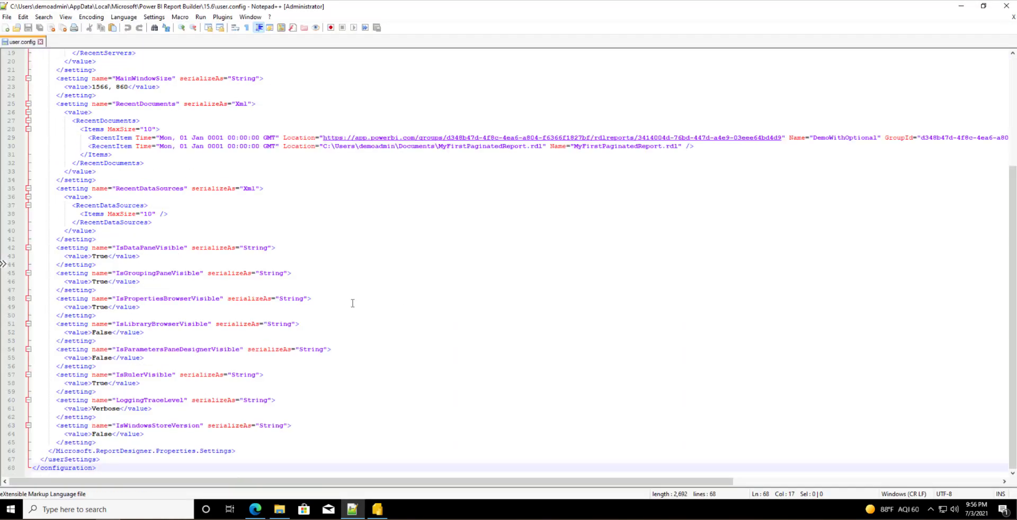
{"action": "double_click", "coordinate": [162, 401]}
{"action": "double_click", "coordinate": [106, 408]}
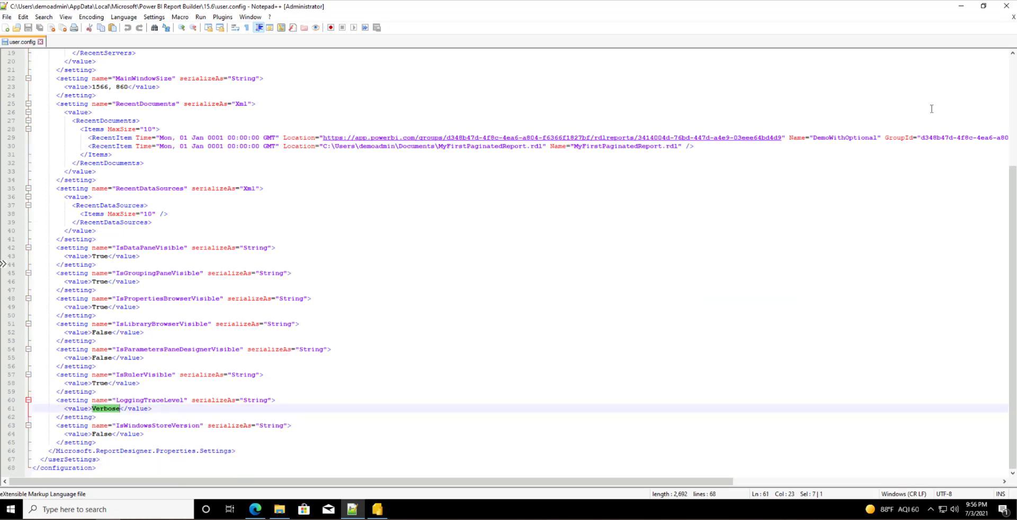
{"action": "left_click", "coordinate": [961, 6]}
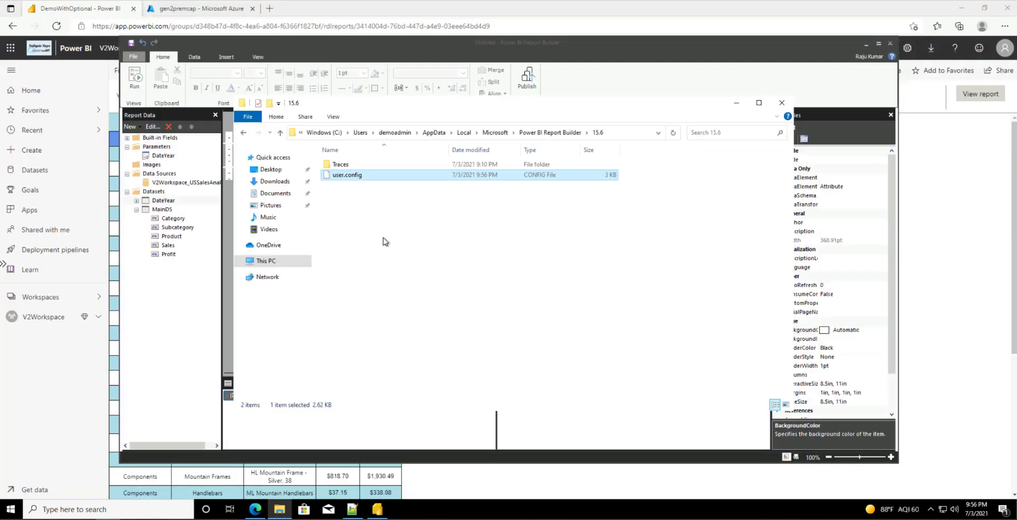
{"action": "left_click", "coordinate": [307, 98]}
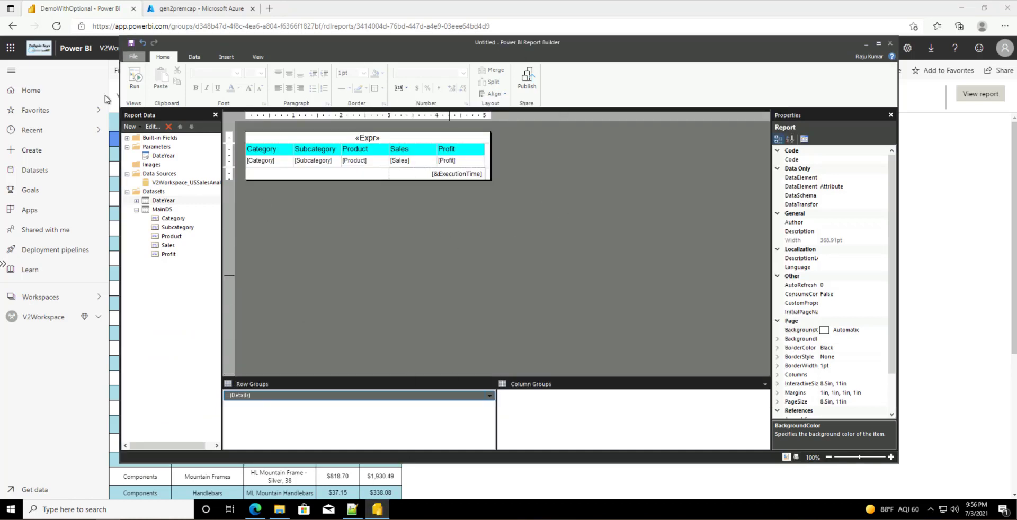
Step: Save the report as MyFirstPaginatedReport.rdl, confirm the replacement, then exit Report Builder
{"action": "left_click", "coordinate": [133, 56]}
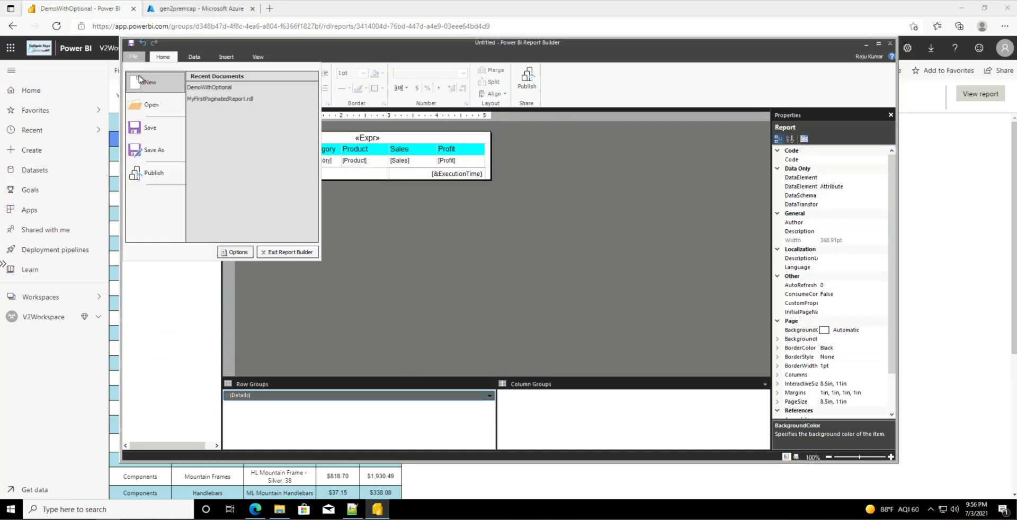
{"action": "left_click", "coordinate": [152, 129]}
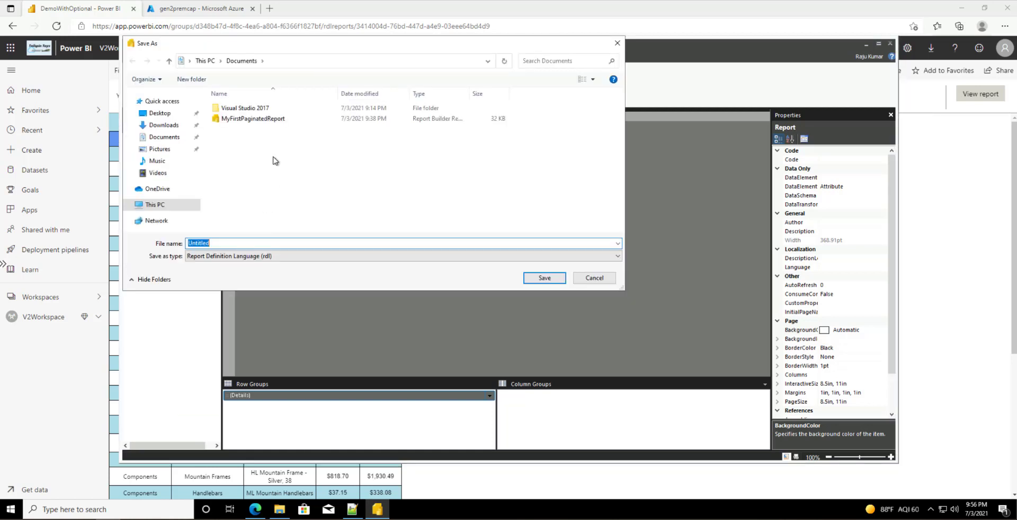
{"action": "left_click", "coordinate": [249, 119]}
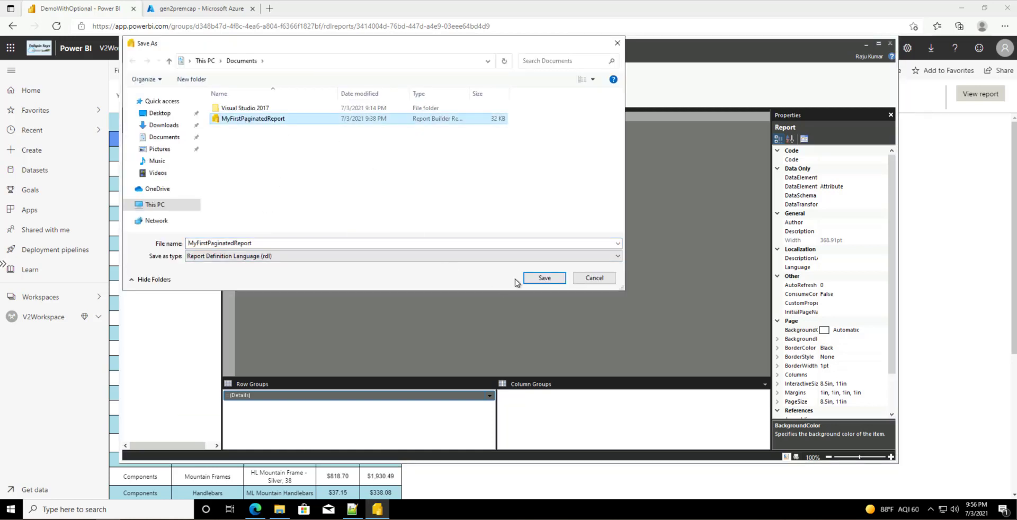
{"action": "left_click", "coordinate": [545, 278]}
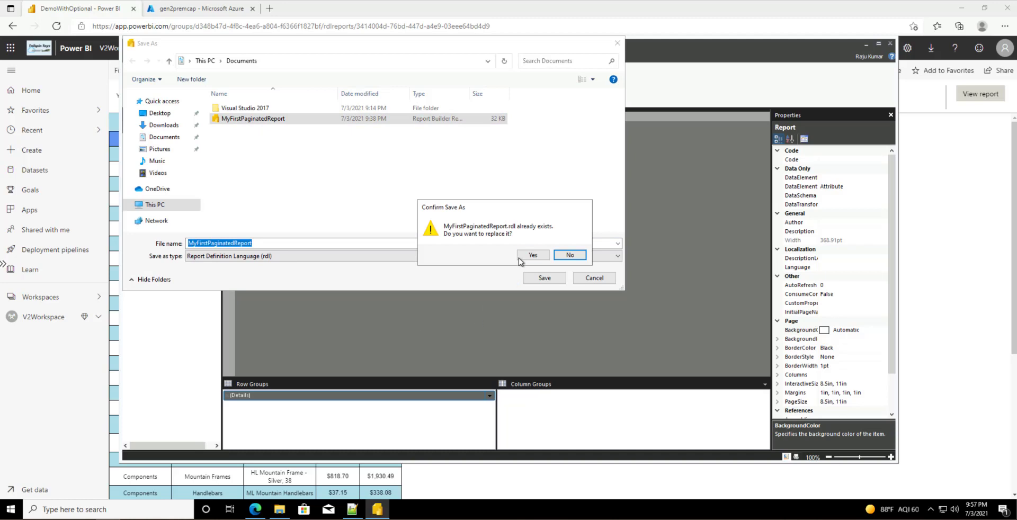
{"action": "left_click", "coordinate": [531, 255]}
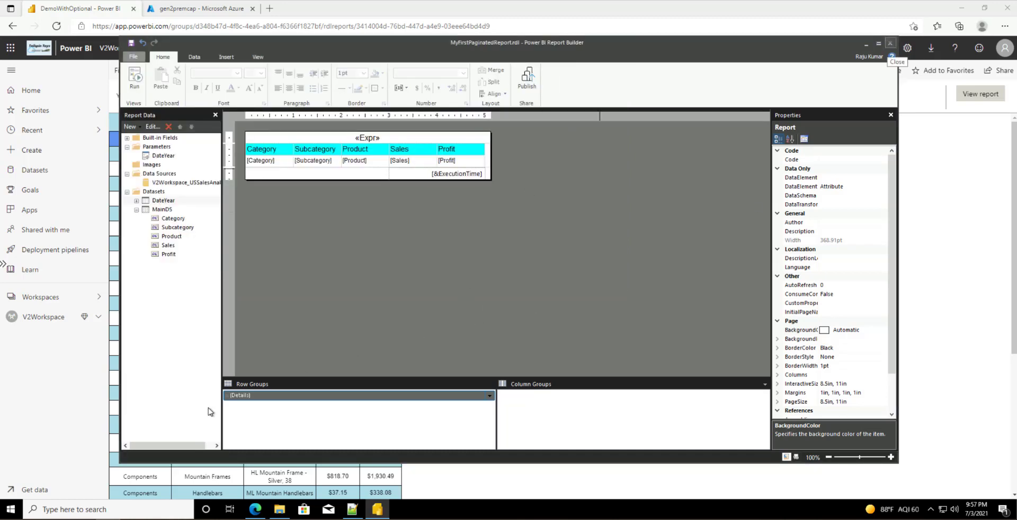
{"action": "key", "text": "alt+F4"}
{"action": "left_click", "coordinate": [85, 509]}
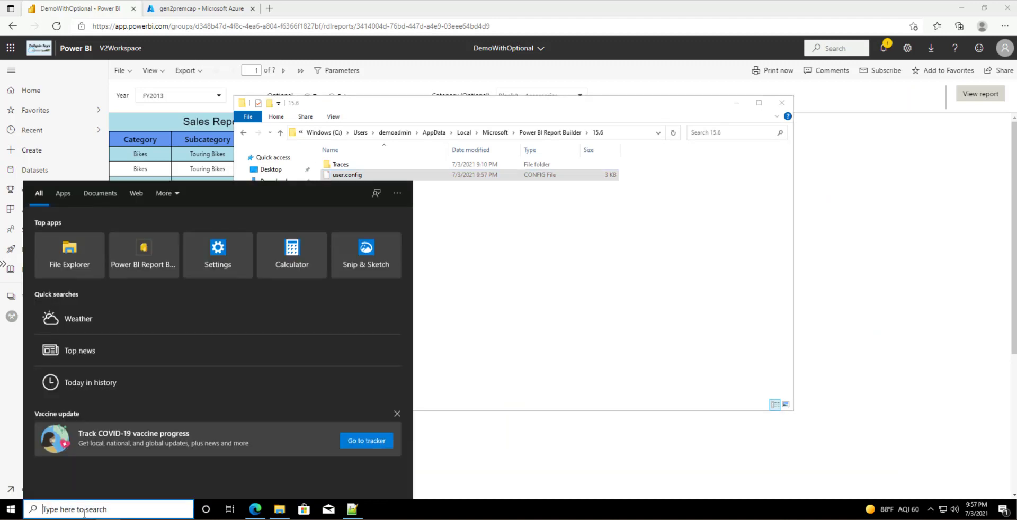
Step: Relaunch Power BI Report Builder, open MyFirstPaginatedReport.rdl and run it for FY2013
{"action": "type", "text": "po"}
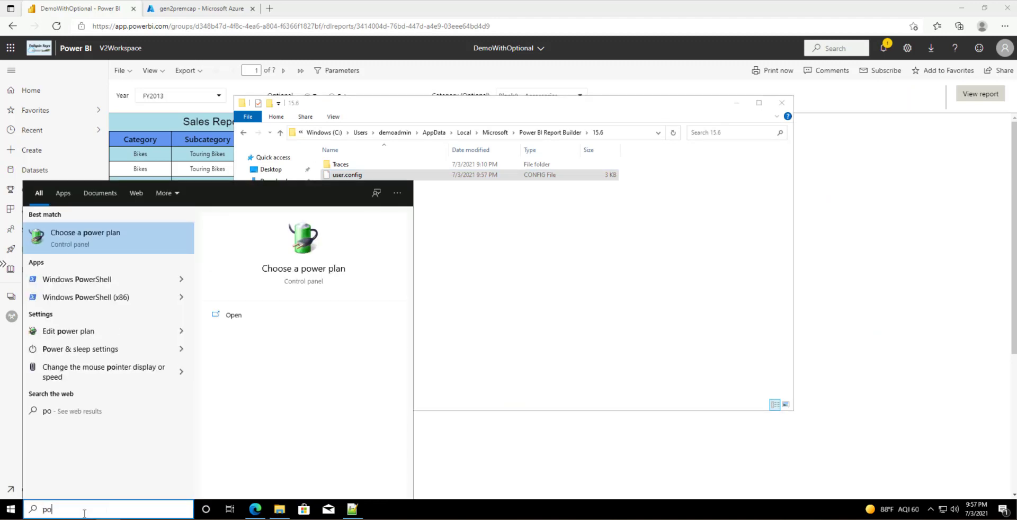
{"action": "key", "text": "BackSpace"}
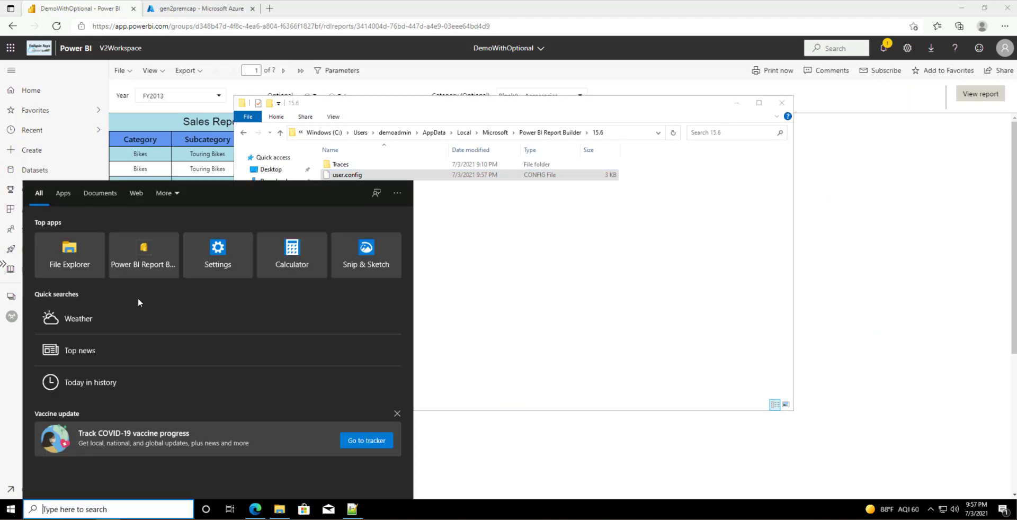
{"action": "left_click", "coordinate": [134, 258]}
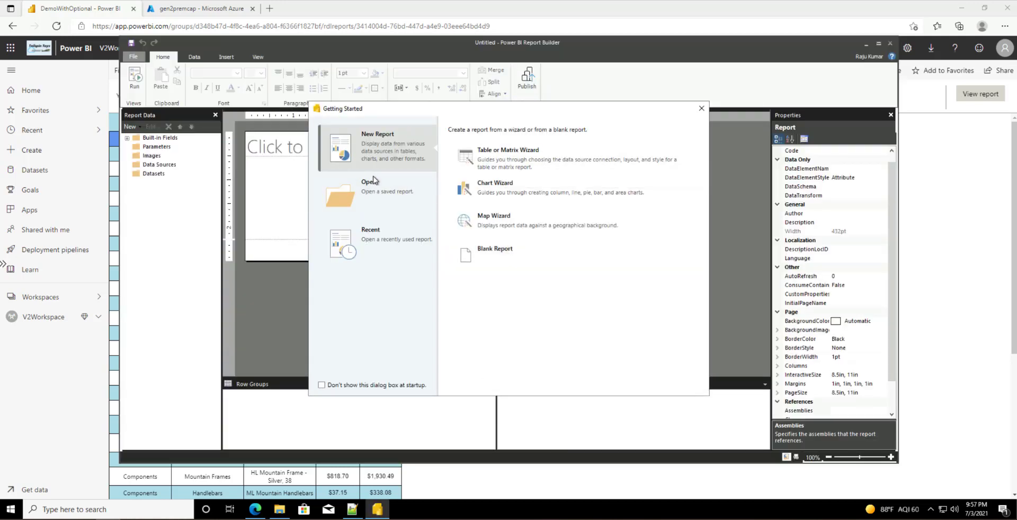
{"action": "left_click", "coordinate": [371, 209]}
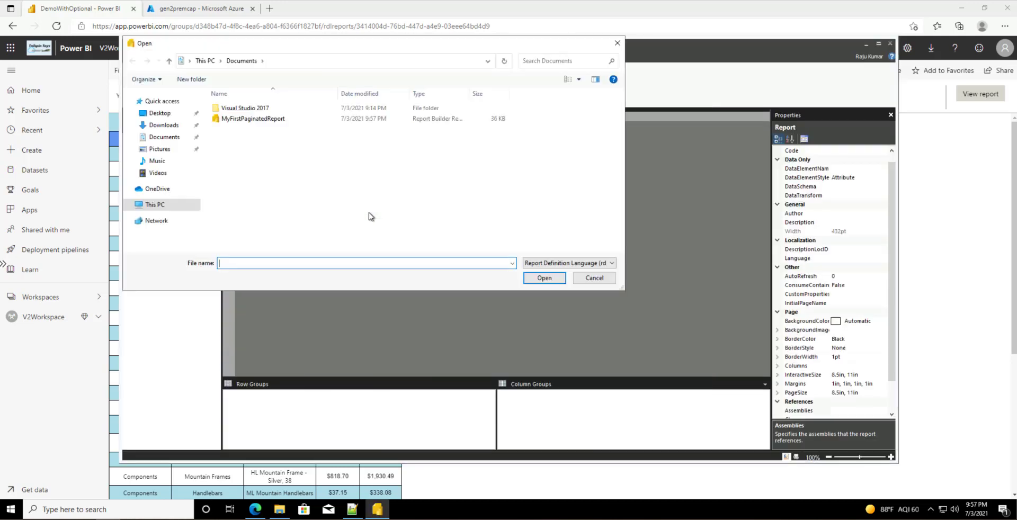
{"action": "left_click", "coordinate": [236, 119]}
{"action": "left_click", "coordinate": [544, 277]}
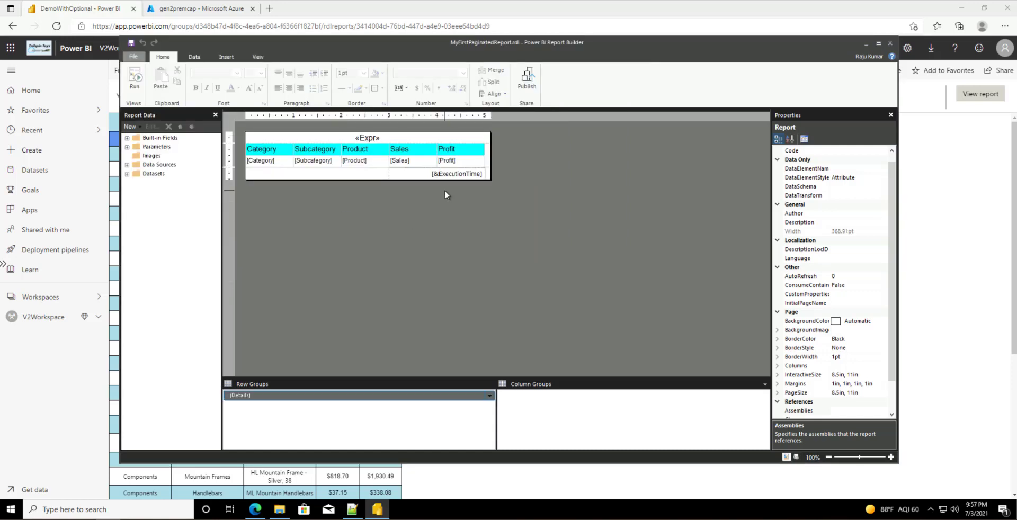
{"action": "left_click", "coordinate": [134, 76]}
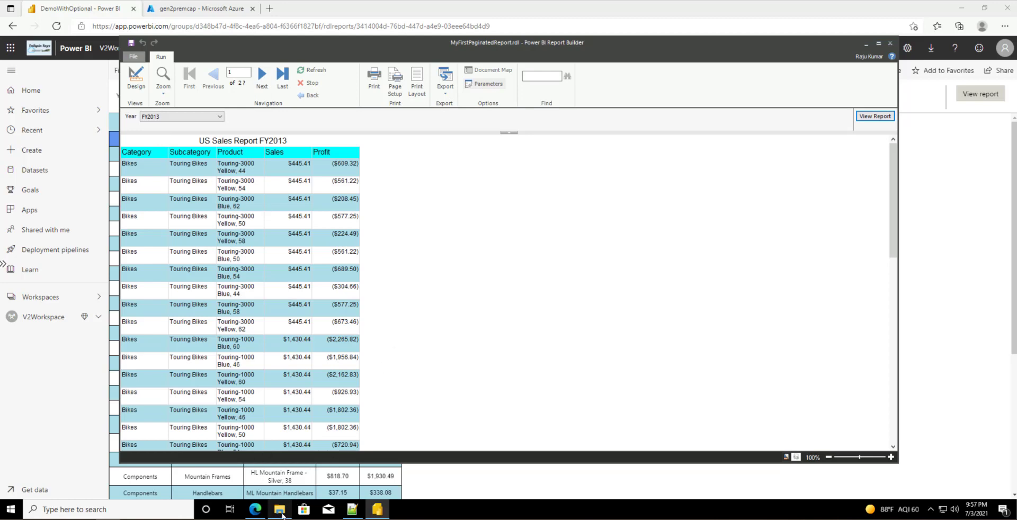
{"action": "left_click", "coordinate": [280, 511]}
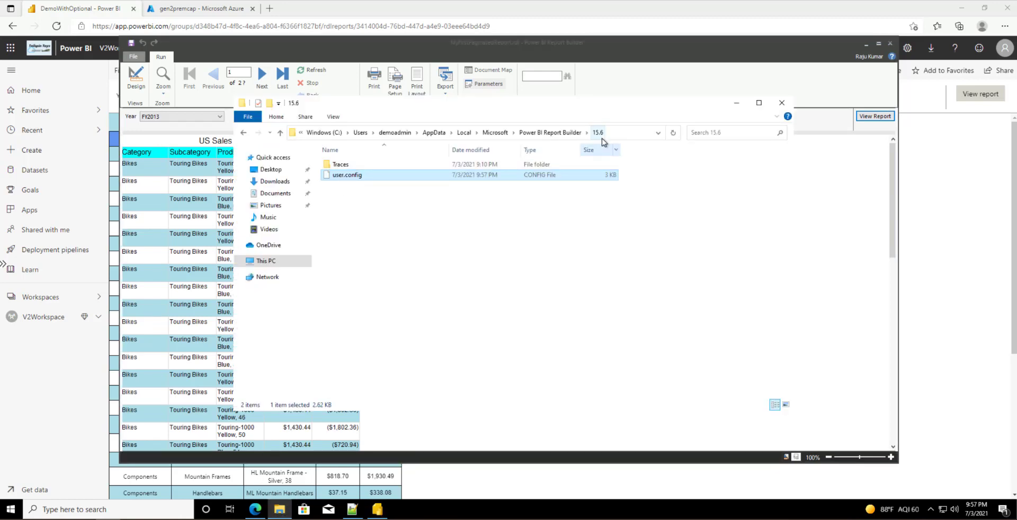
Step: Open the PowerBIReportBuilder log from the Traces folder in Notepad++ and jump to its end
{"action": "double_click", "coordinate": [344, 168]}
{"action": "right_click", "coordinate": [408, 222]}
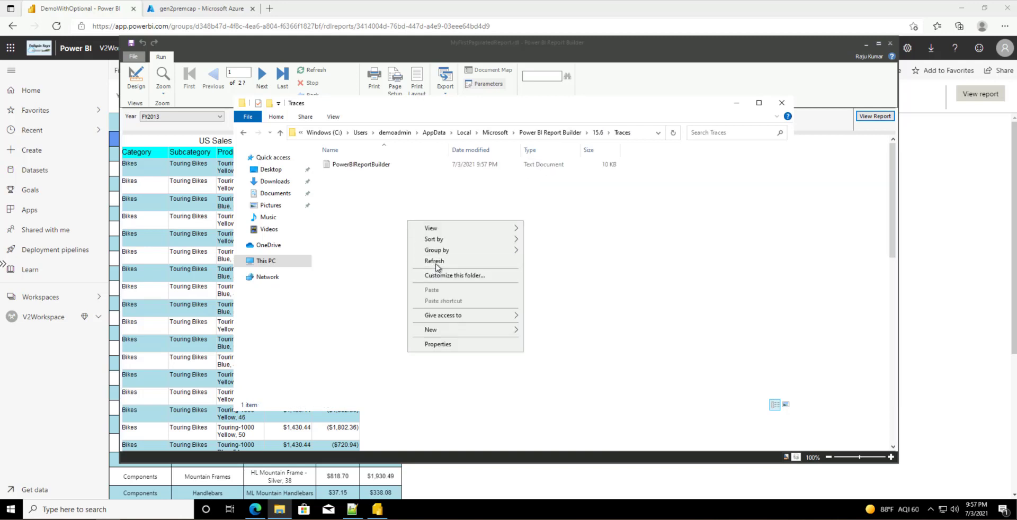
{"action": "left_click", "coordinate": [435, 261]}
{"action": "left_click", "coordinate": [363, 168]}
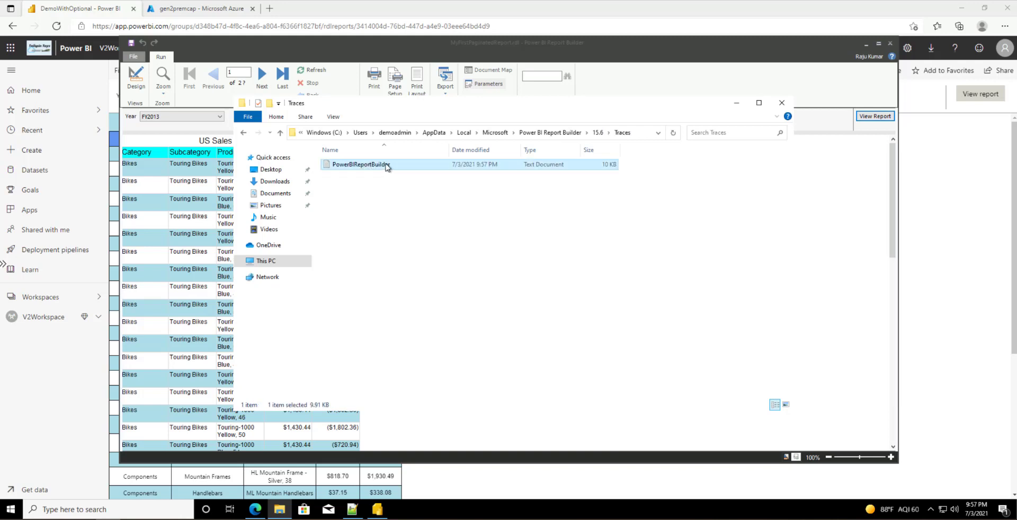
{"action": "right_click", "coordinate": [385, 165]}
{"action": "left_click", "coordinate": [428, 194]}
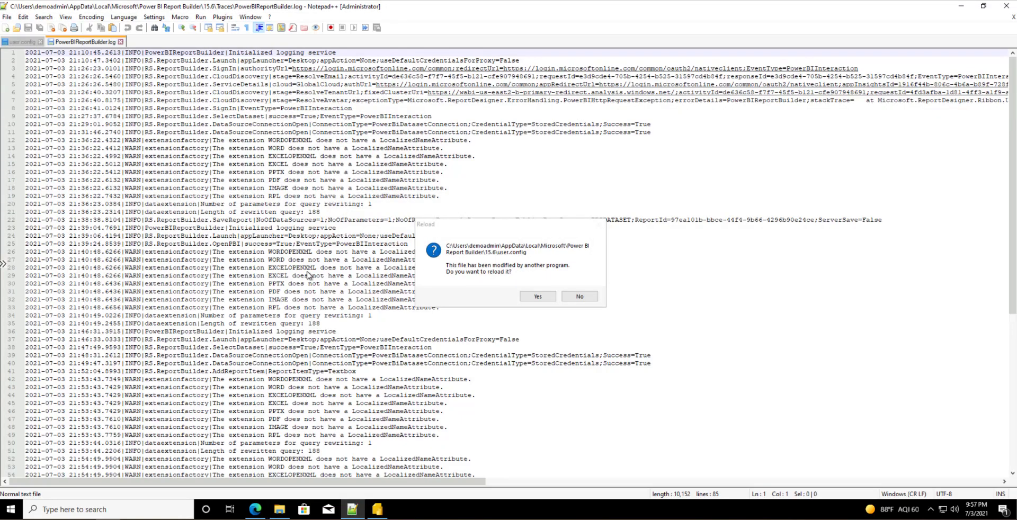
{"action": "left_click", "coordinate": [542, 298]}
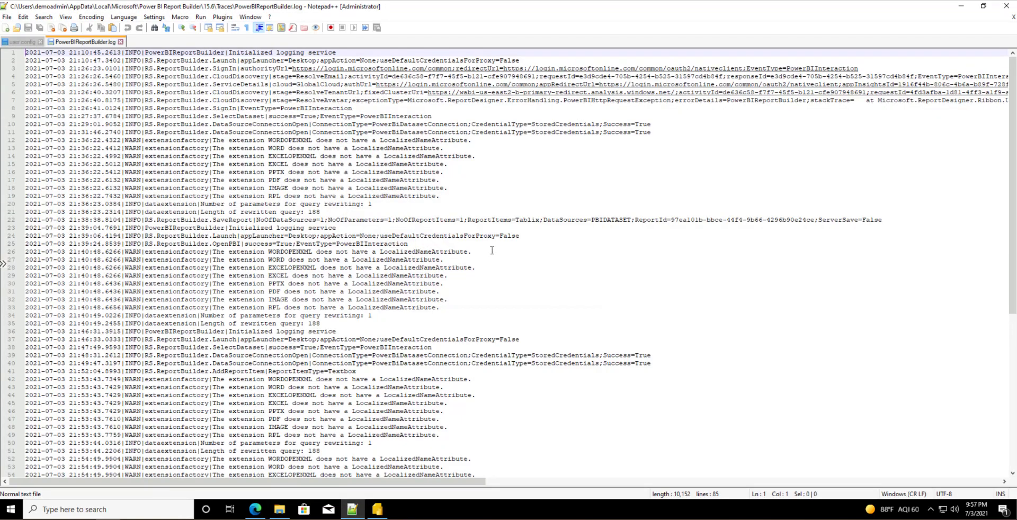
{"action": "key", "text": "ctrl+End"}
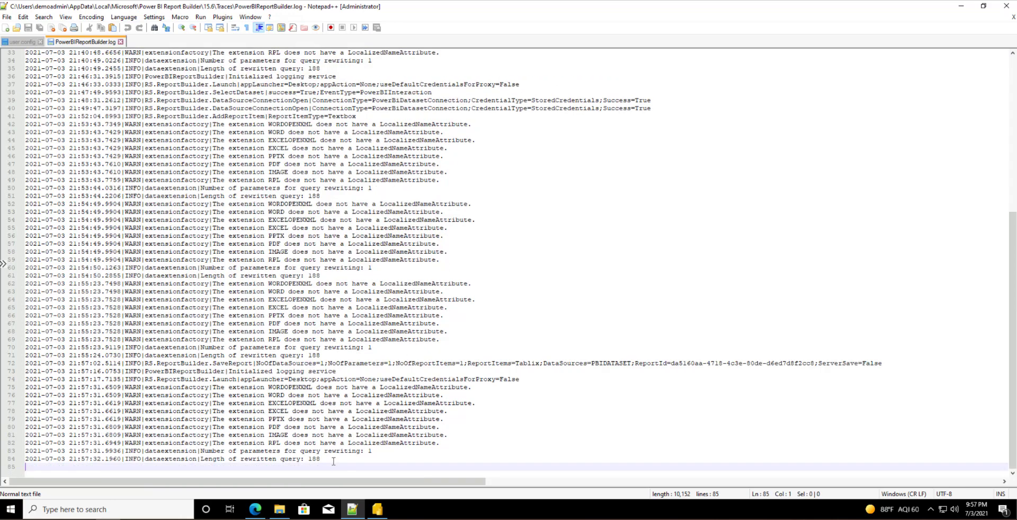
Step: Inspect the SaveReport entry, PBIDATASET data source and 188-length rewritten queries, then close the log
{"action": "left_click_drag", "start_coordinate": [334, 461], "coordinate": [57, 68]}
{"action": "scroll", "coordinate": [241, 275], "scroll_direction": "up", "scroll_amount": 2}
{"action": "scroll", "coordinate": [241, 276], "scroll_direction": "up", "scroll_amount": 9}
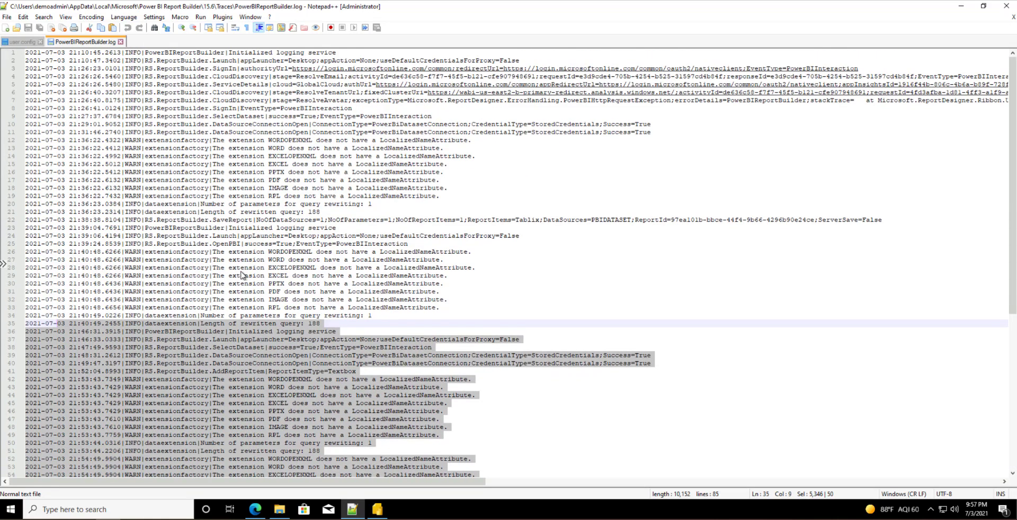
{"action": "left_click", "coordinate": [146, 220]}
{"action": "left_click_drag", "start_coordinate": [97, 221], "coordinate": [897, 221]}
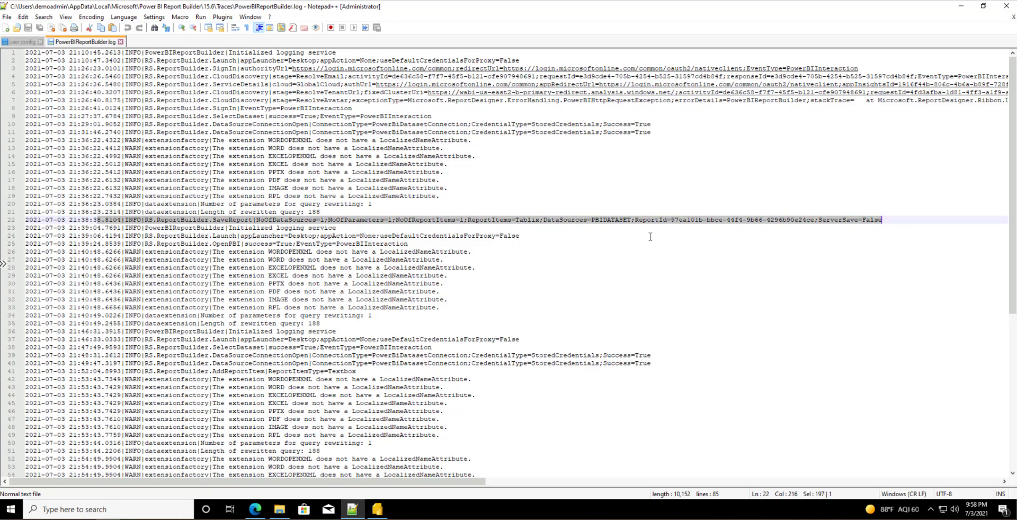
{"action": "double_click", "coordinate": [614, 220]}
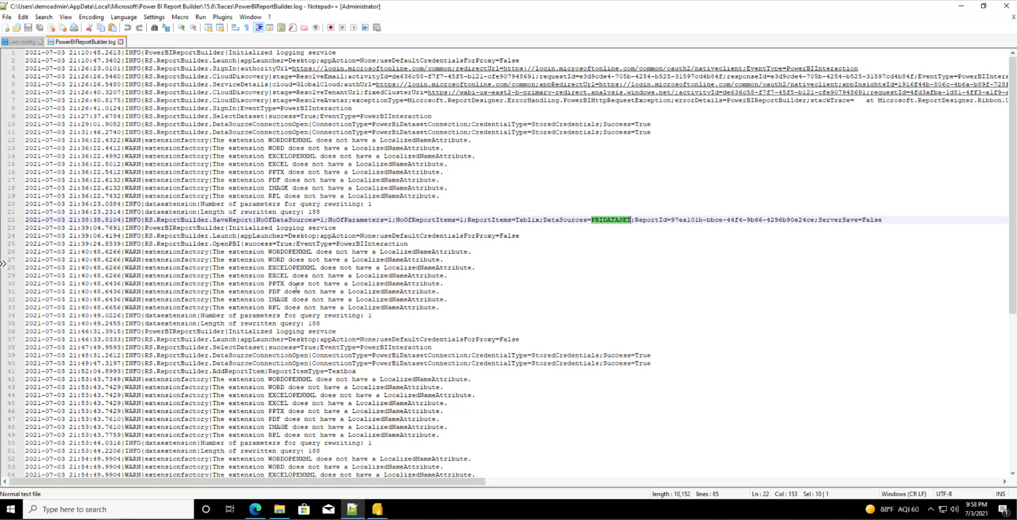
{"action": "double_click", "coordinate": [315, 323]}
{"action": "scroll", "coordinate": [394, 359], "scroll_direction": "down", "scroll_amount": 6}
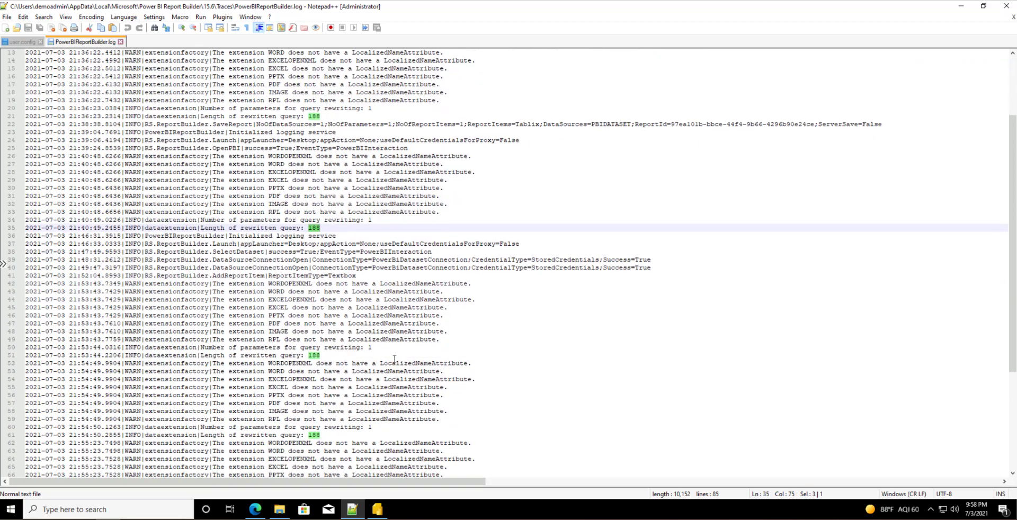
{"action": "scroll", "coordinate": [393, 359], "scroll_direction": "down", "scroll_amount": 5}
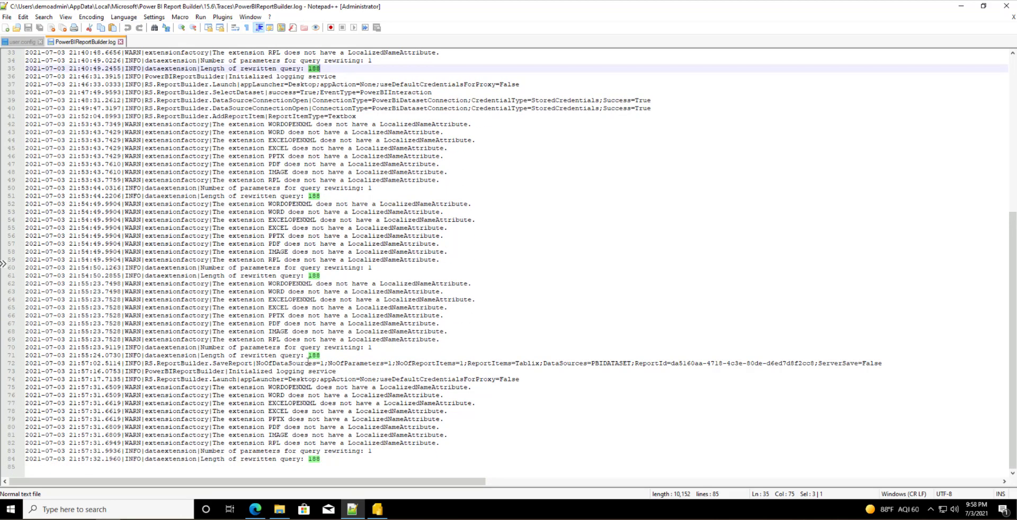
{"action": "left_click", "coordinate": [301, 362]}
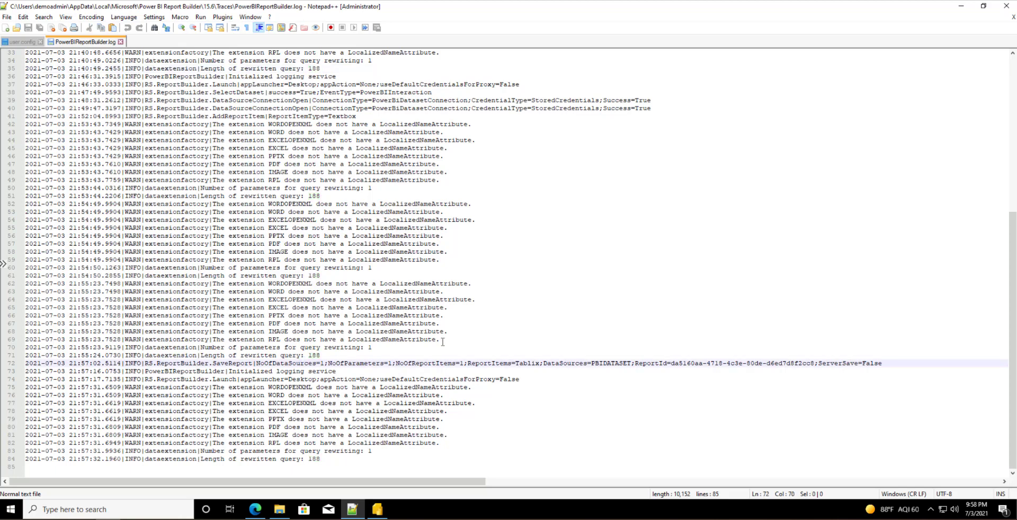
{"action": "left_click", "coordinate": [121, 41]}
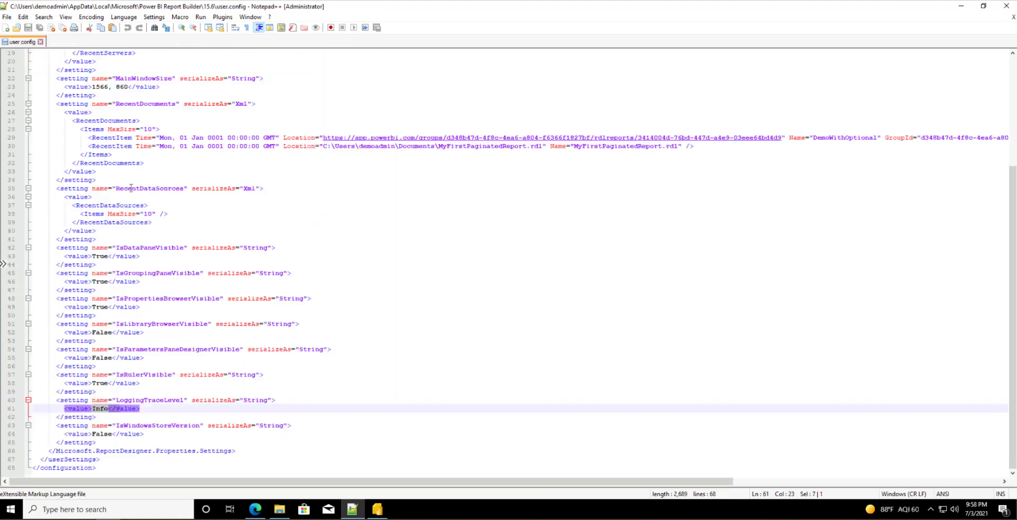
Step: Minimize Notepad++ and return MyFirstPaginatedReport.rdl to design view in Report Builder
{"action": "left_click", "coordinate": [963, 9]}
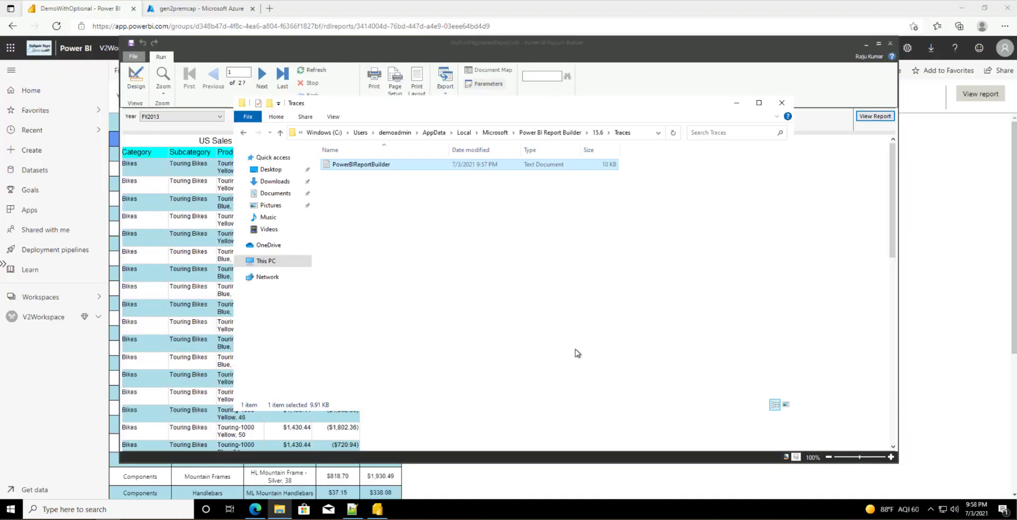
{"action": "right_click", "coordinate": [502, 259]}
{"action": "left_click", "coordinate": [482, 320]}
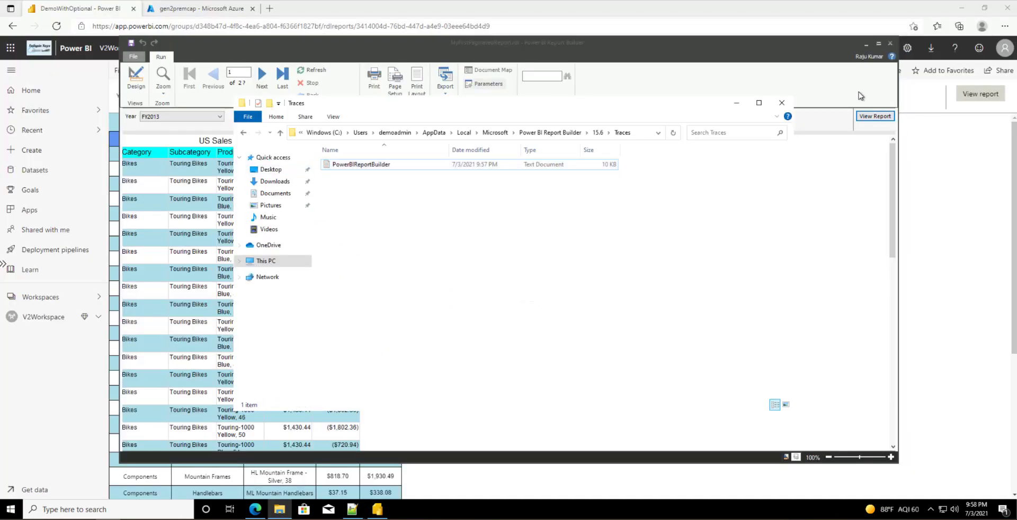
{"action": "left_click", "coordinate": [855, 42]}
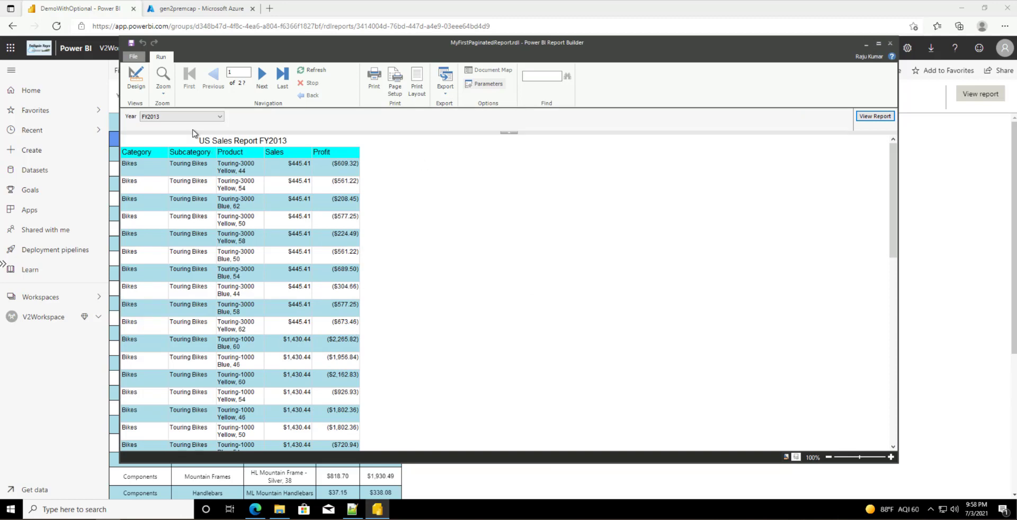
{"action": "left_click", "coordinate": [136, 77]}
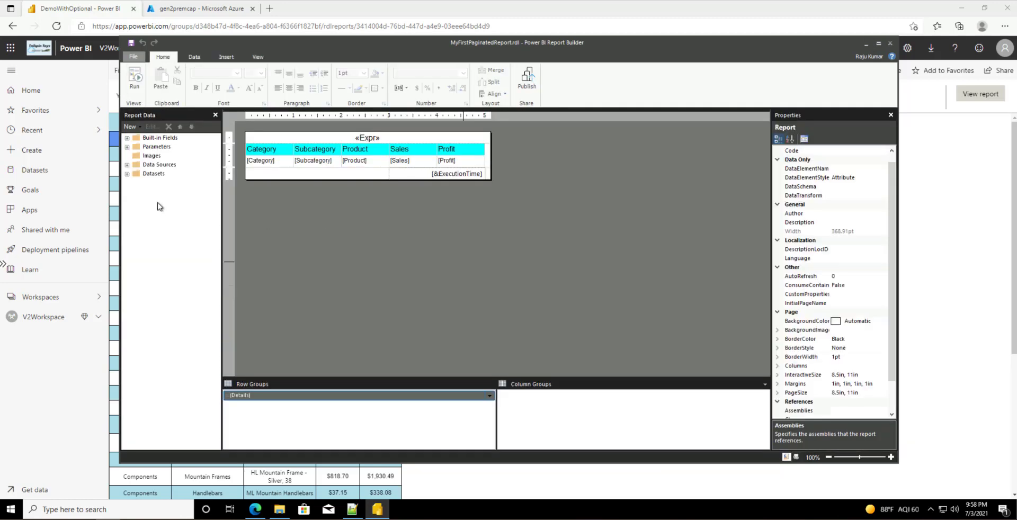
Step: Publish the report to the Power BI Service in V2Workspace as 'Demo' and confirm success
{"action": "left_click", "coordinate": [126, 174]}
{"action": "left_click", "coordinate": [136, 183]}
{"action": "left_click", "coordinate": [133, 58]}
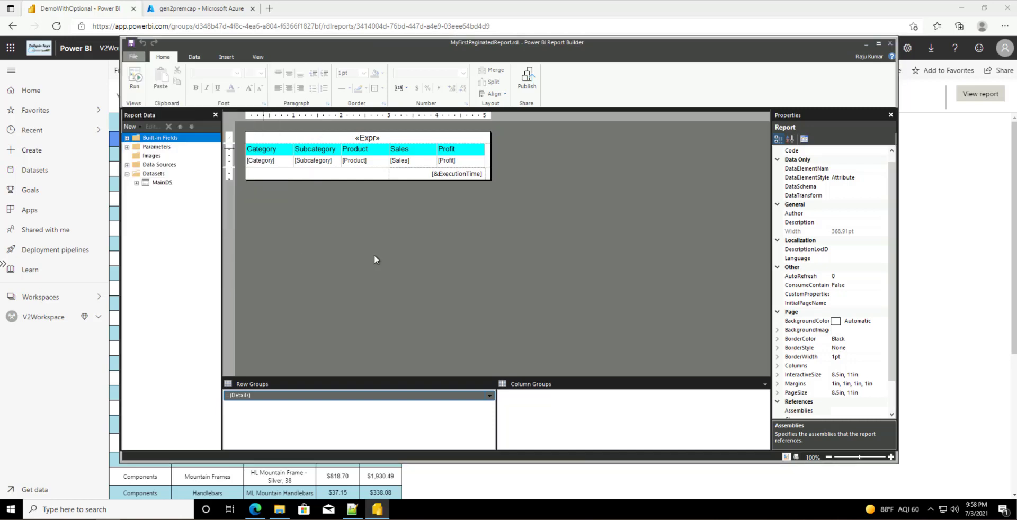
{"action": "left_click", "coordinate": [152, 175]}
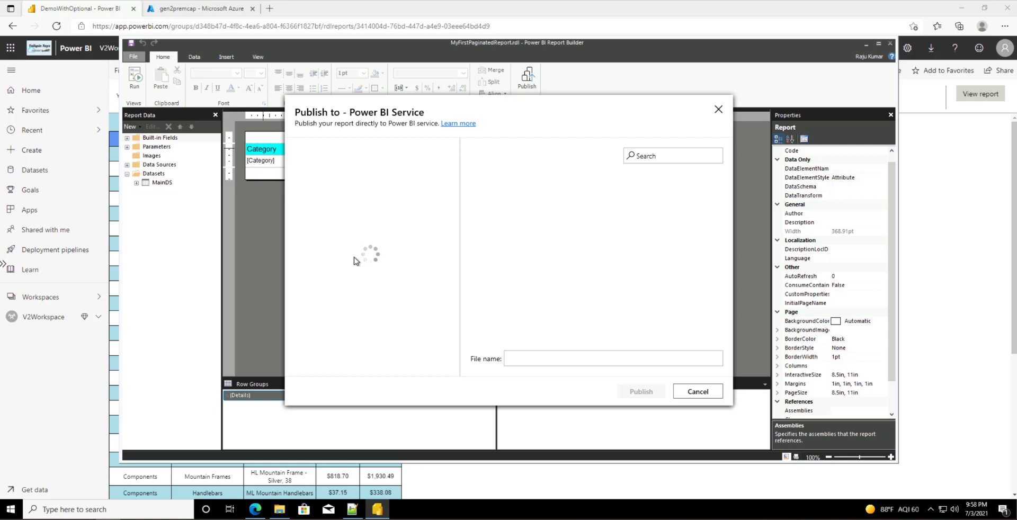
{"action": "left_click", "coordinate": [332, 327]}
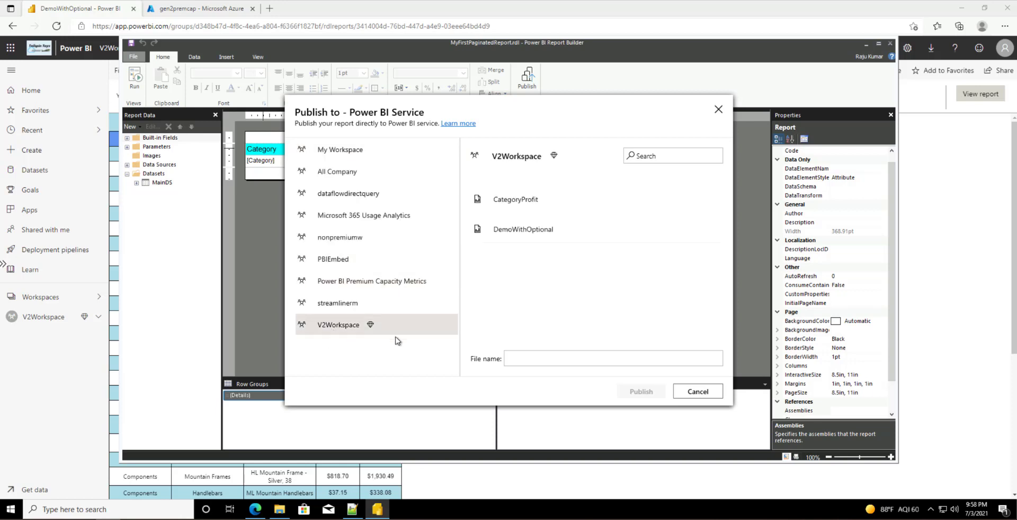
{"action": "left_click", "coordinate": [528, 356]}
{"action": "type", "text": "Demo"}
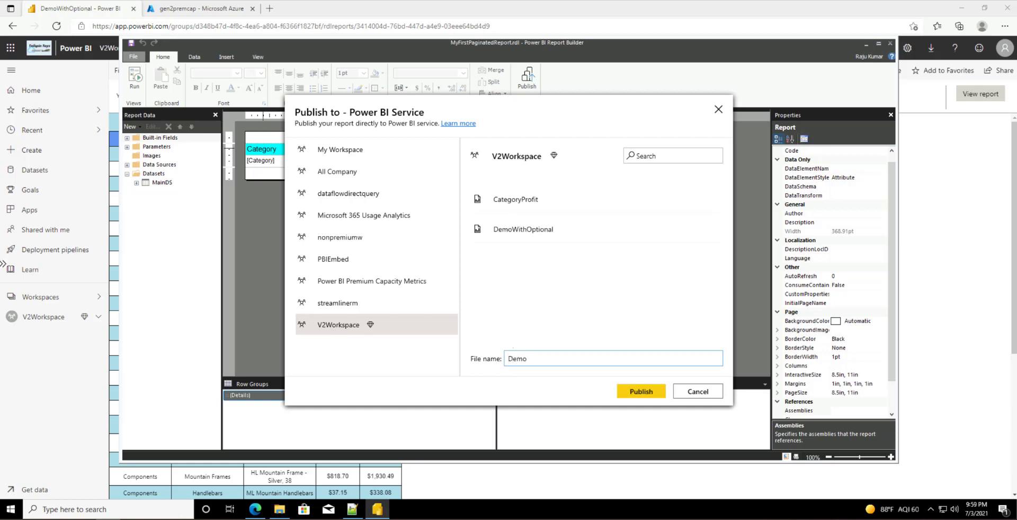
{"action": "left_click", "coordinate": [638, 392]}
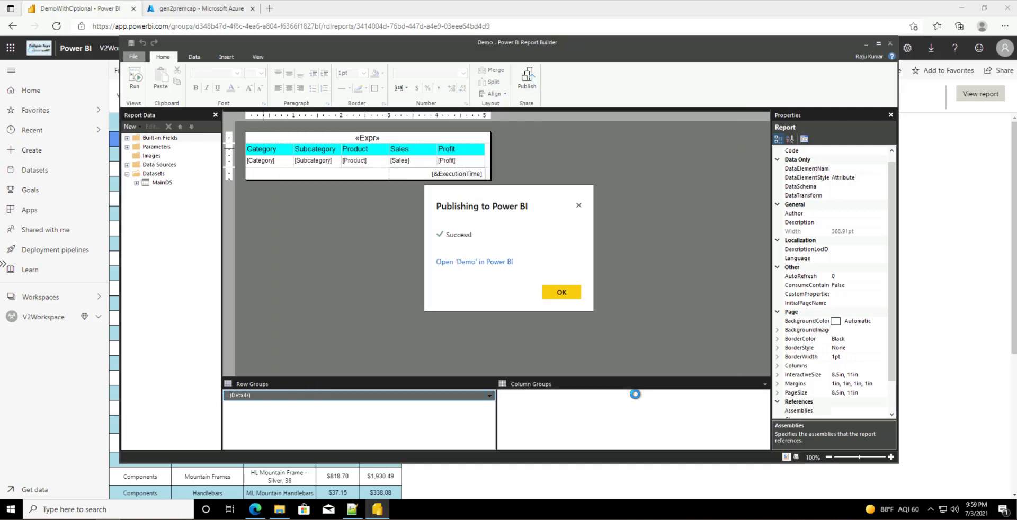
{"action": "left_click", "coordinate": [561, 291]}
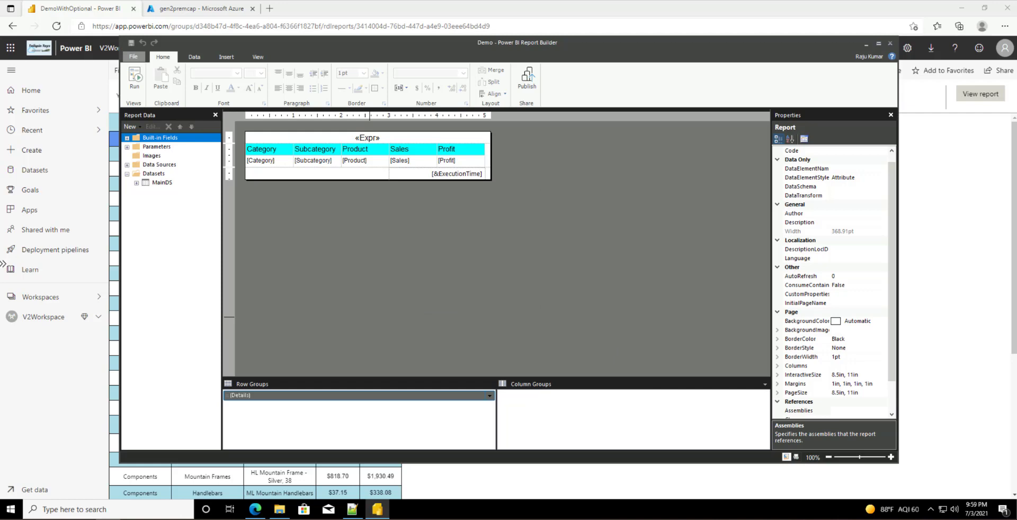
Step: Open V2Workspace's content list from the left navigation pane
{"action": "left_click", "coordinate": [52, 316]}
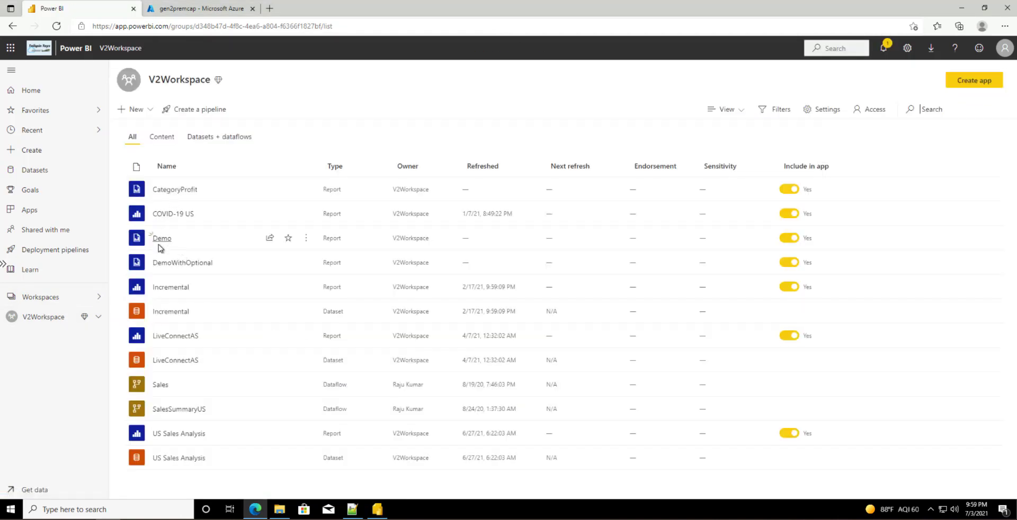